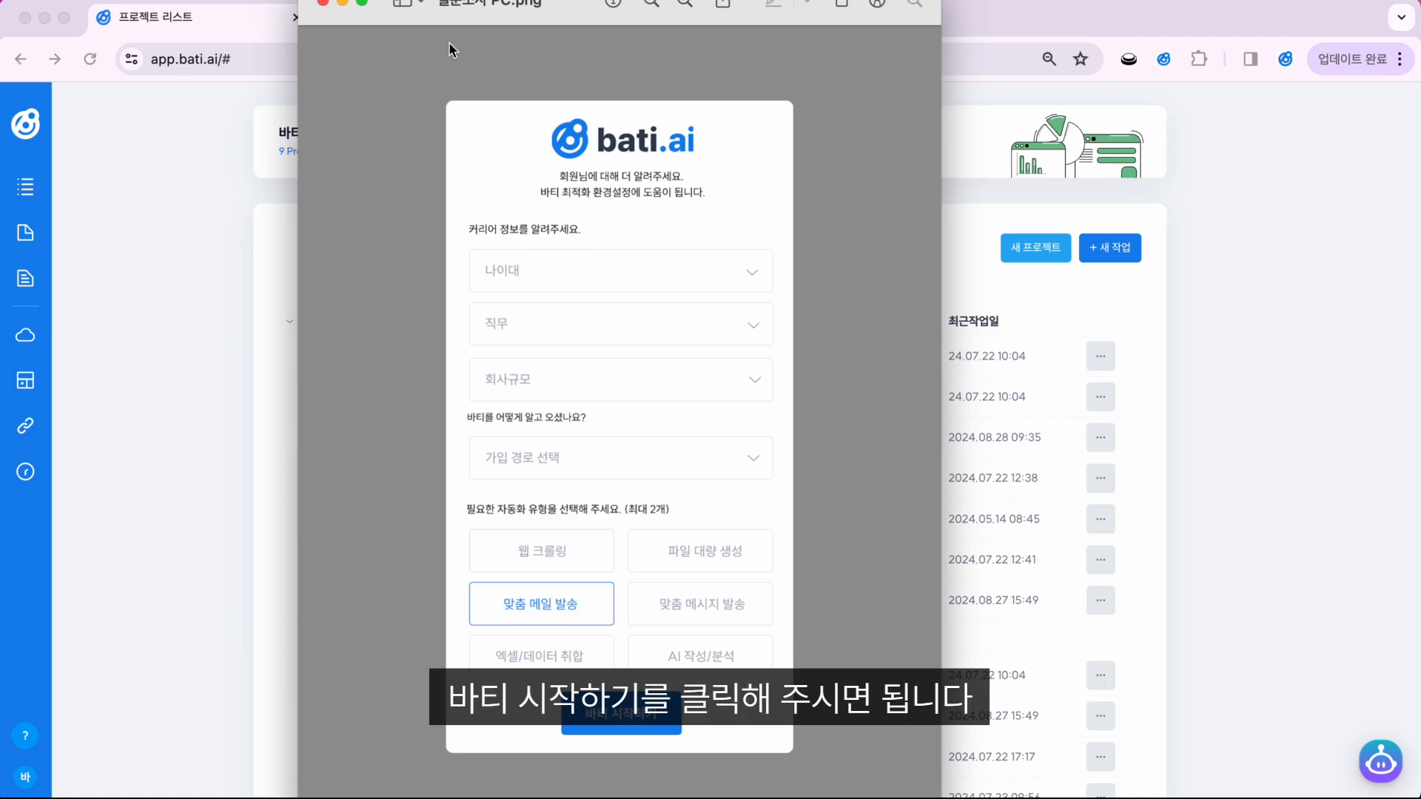
Step: Minimize the Preview window showing the survey image
click(341, 3)
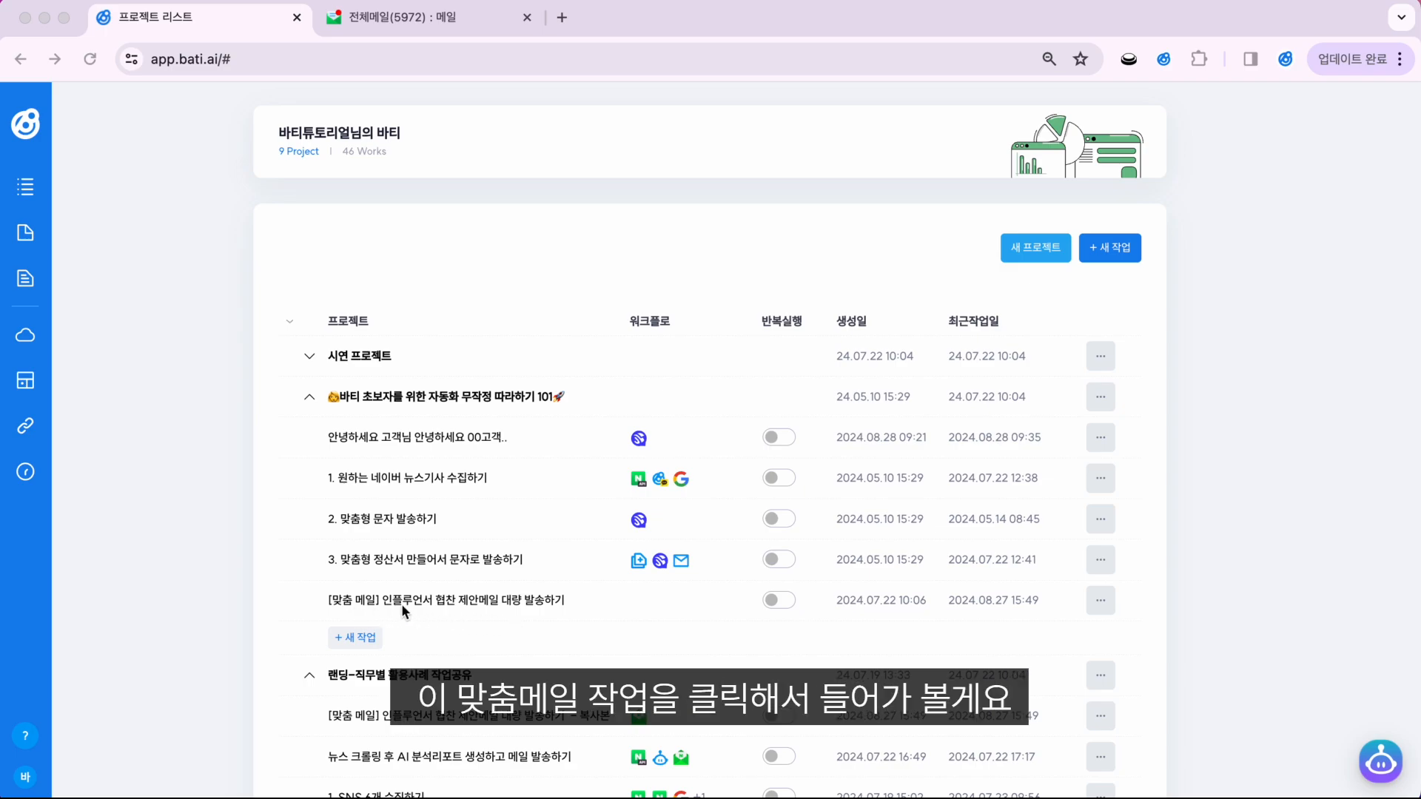
Step: Open the '[맞춤 메일] 인플루언서 협찬 제안메일 대량 발송하기' work, showing more email-body rows and its ribbon
click(474, 598)
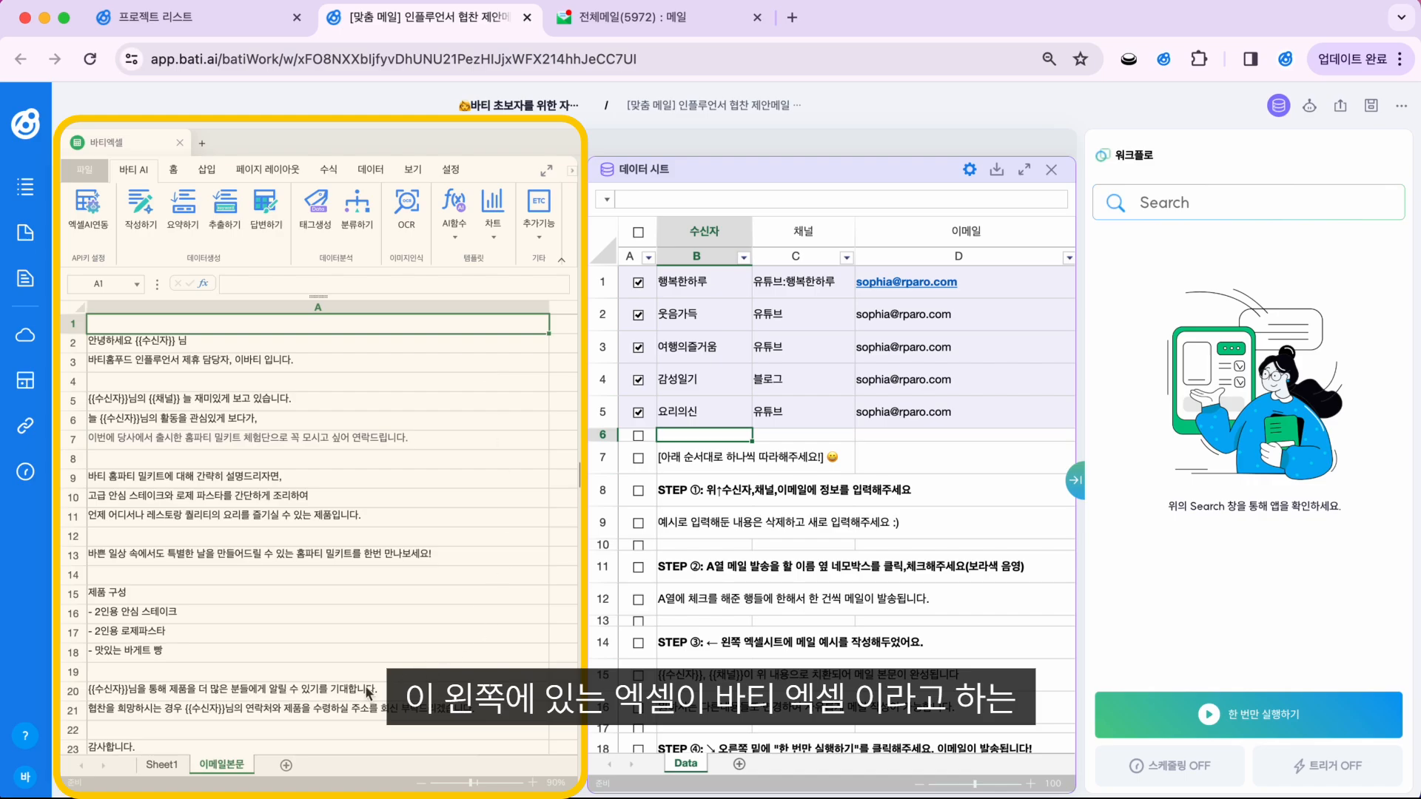
click(561, 259)
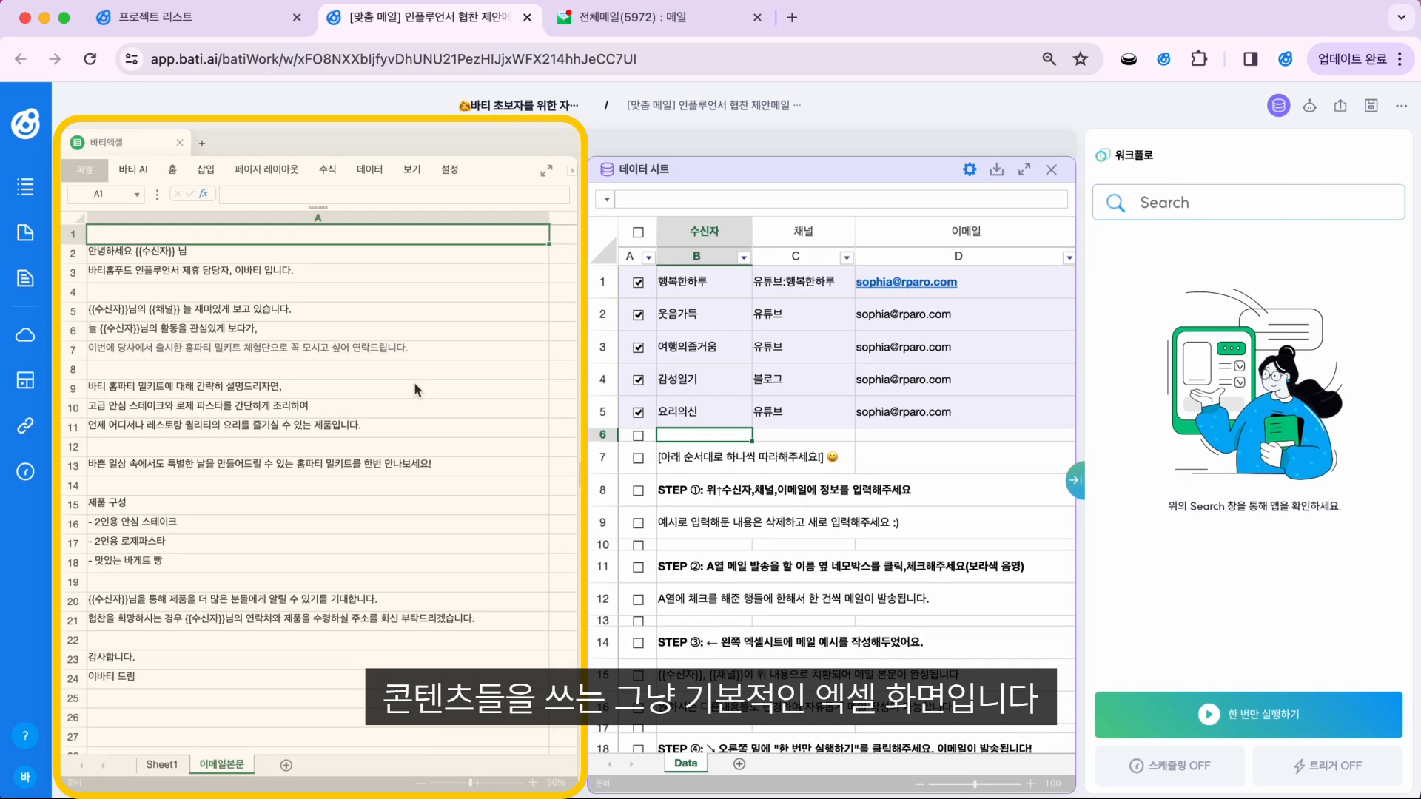
click(176, 169)
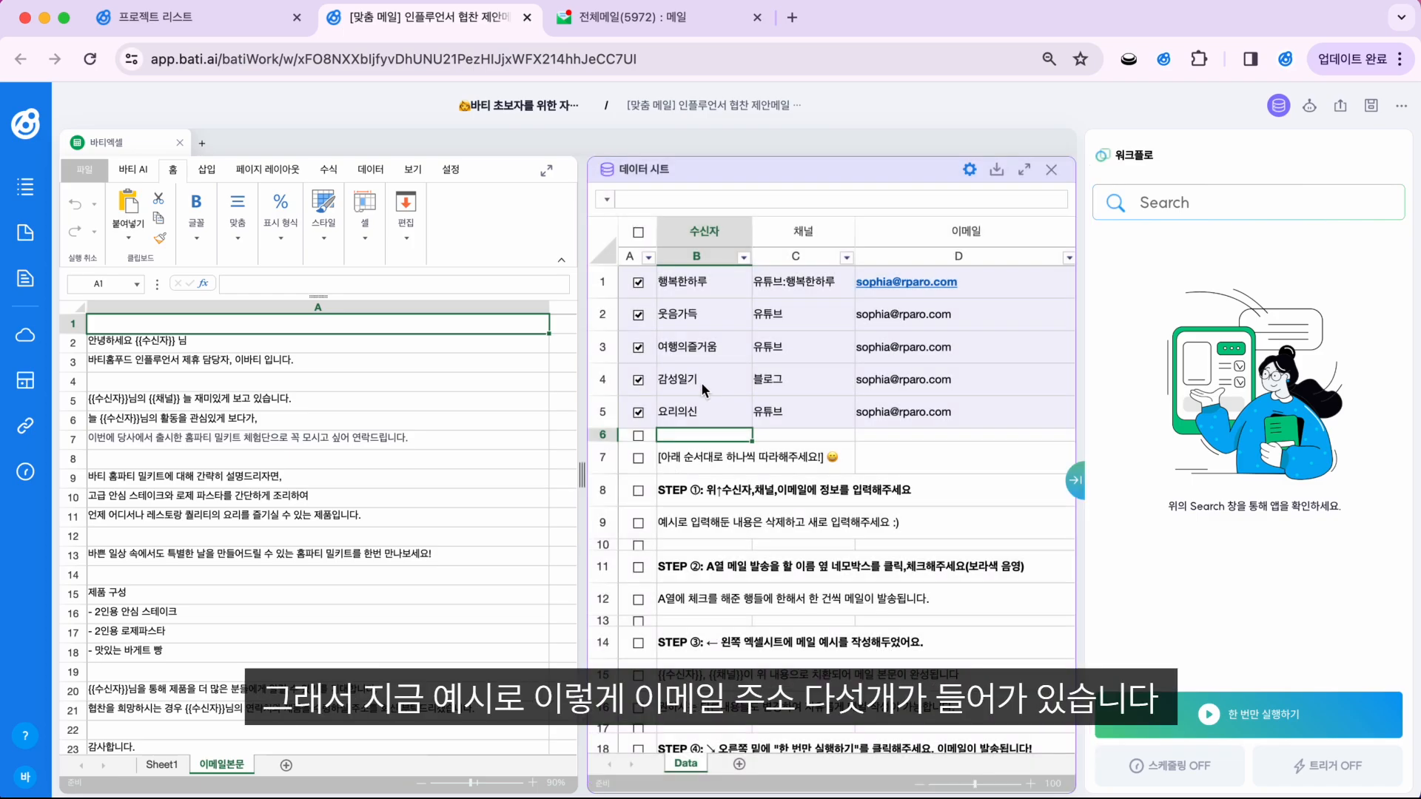
drag(690, 290, 959, 291)
click(707, 314)
click(709, 348)
click(707, 379)
click(707, 413)
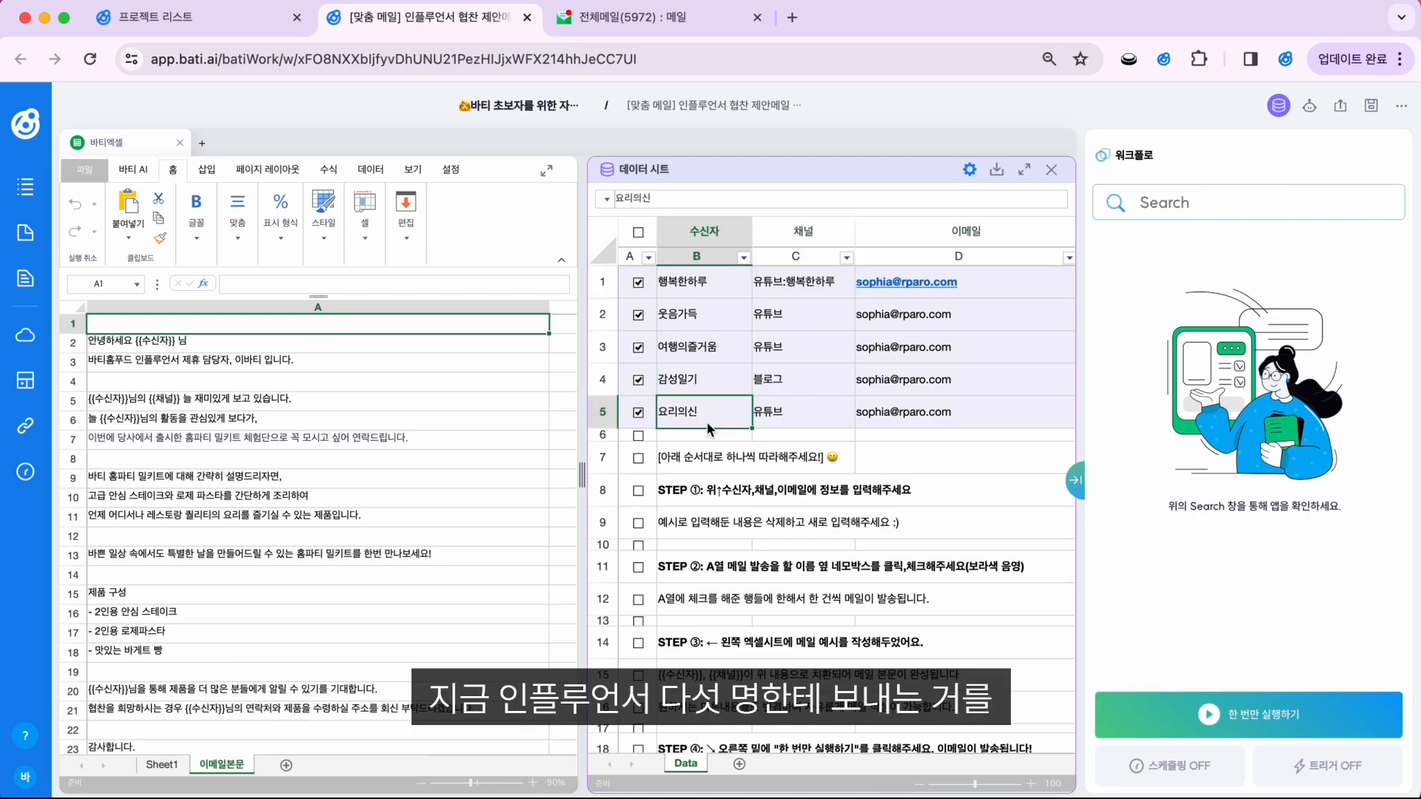
click(699, 456)
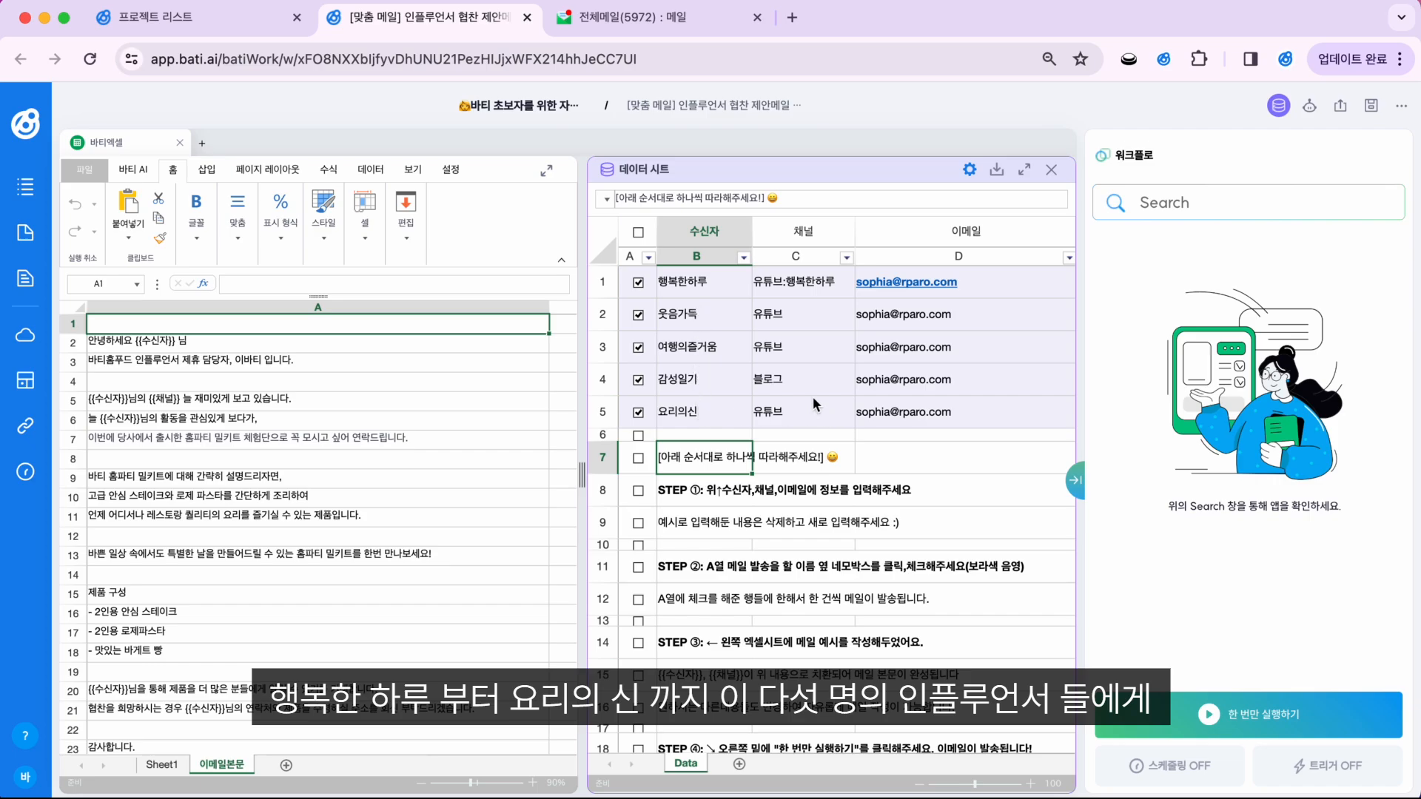
click(1013, 292)
click(1012, 305)
key(Down)
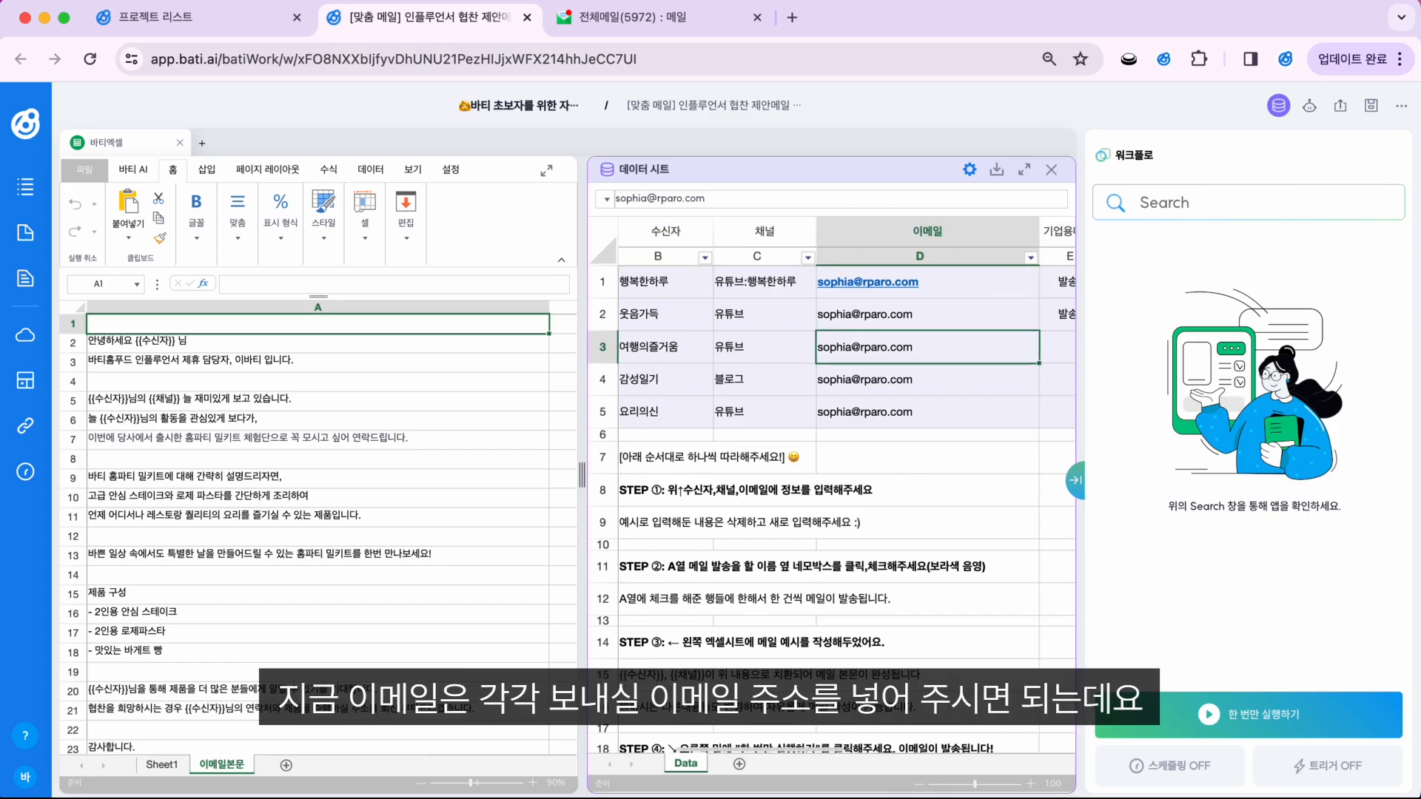
scroll(991, 291, left, 1)
scroll(992, 290, down, 1)
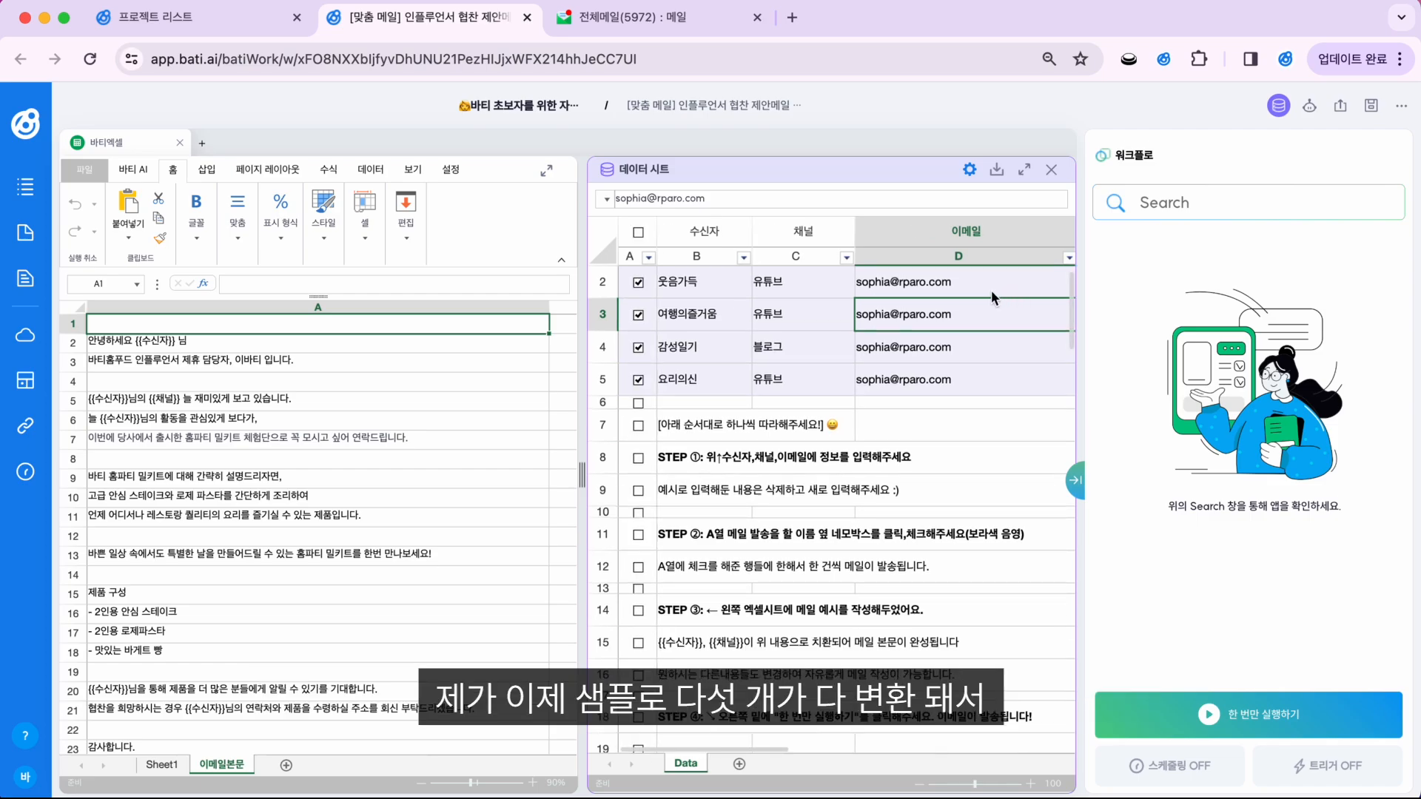
scroll(992, 290, up, 1)
scroll(990, 287, right, 1)
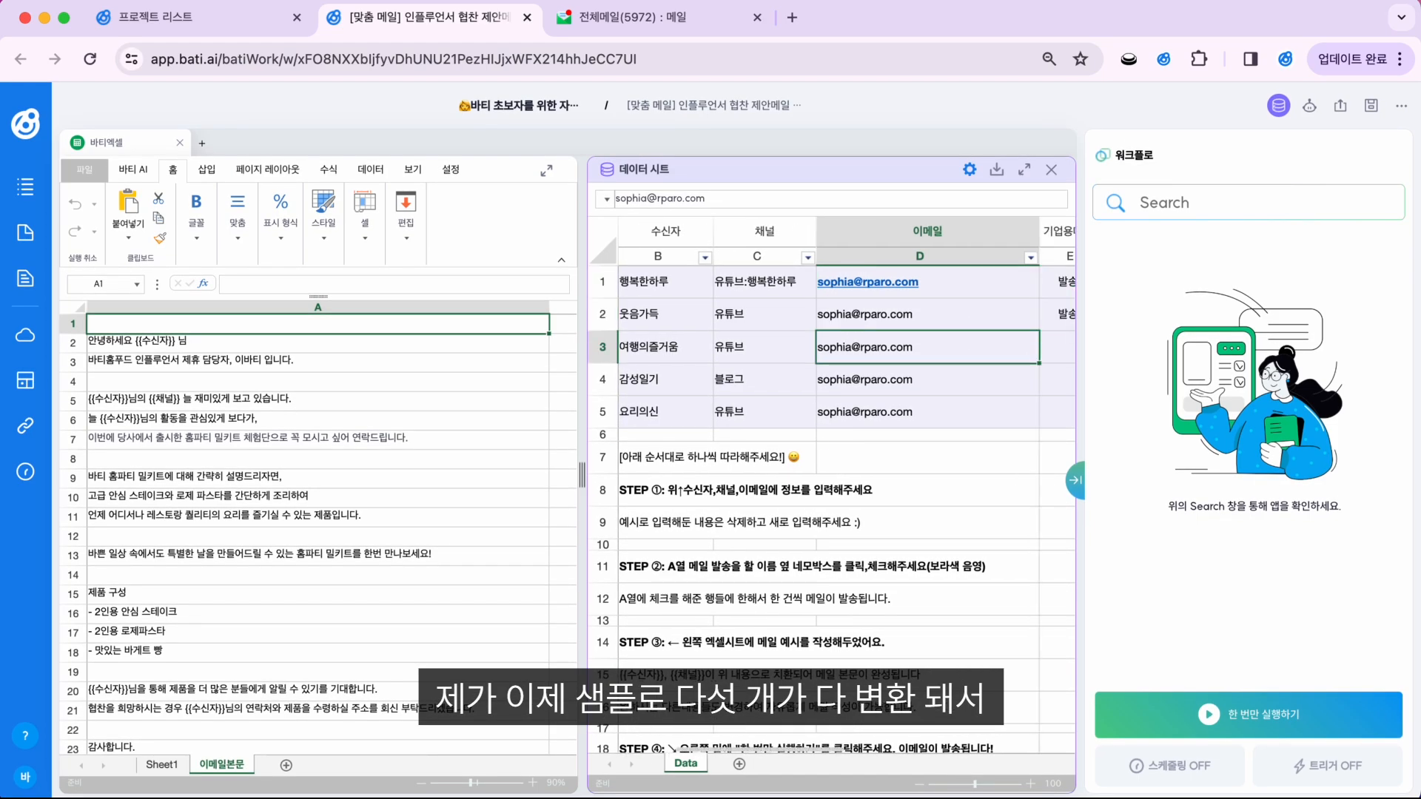
scroll(898, 403, left, 1)
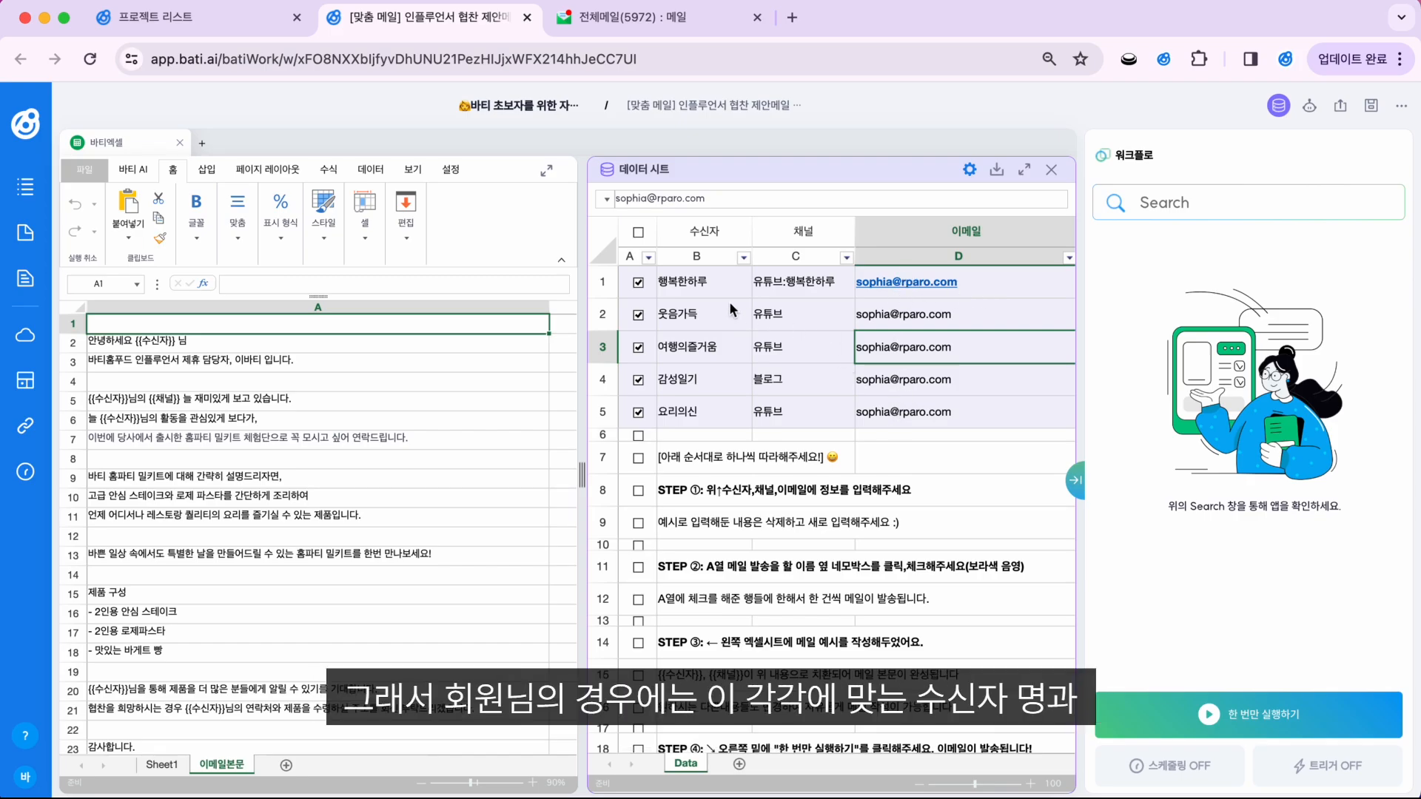
click(701, 286)
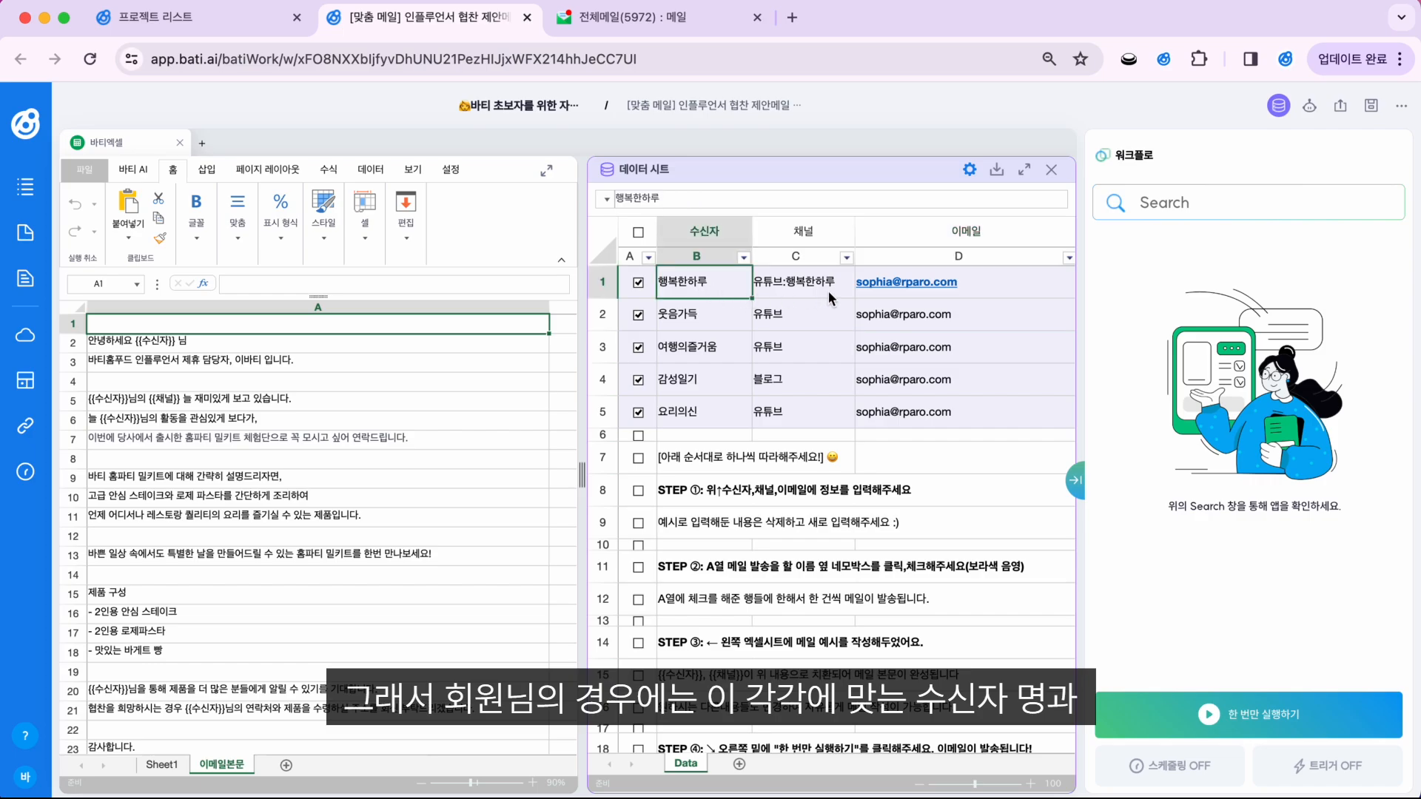
click(988, 278)
click(990, 317)
click(990, 348)
click(989, 386)
click(988, 414)
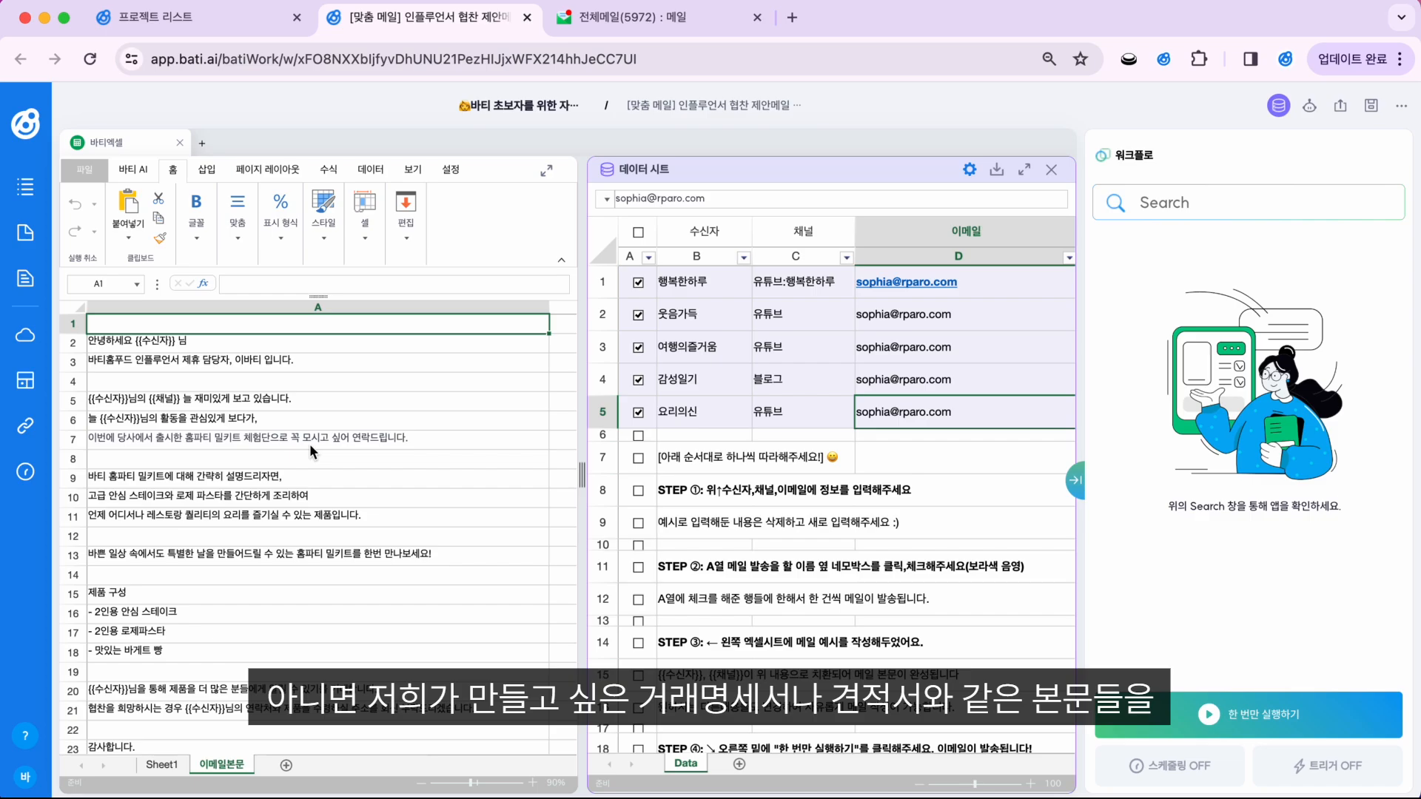
drag(310, 343, 310, 717)
click(372, 590)
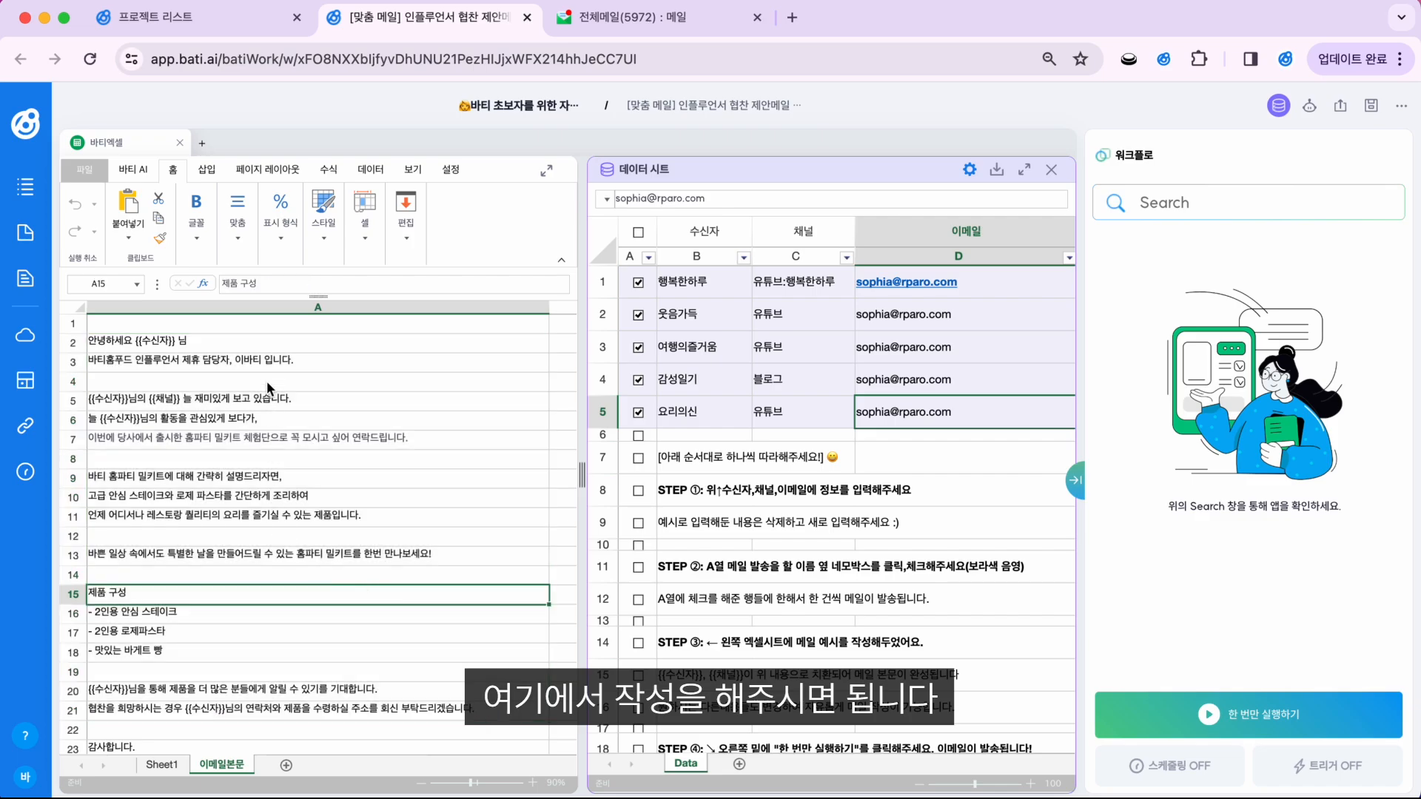
click(270, 327)
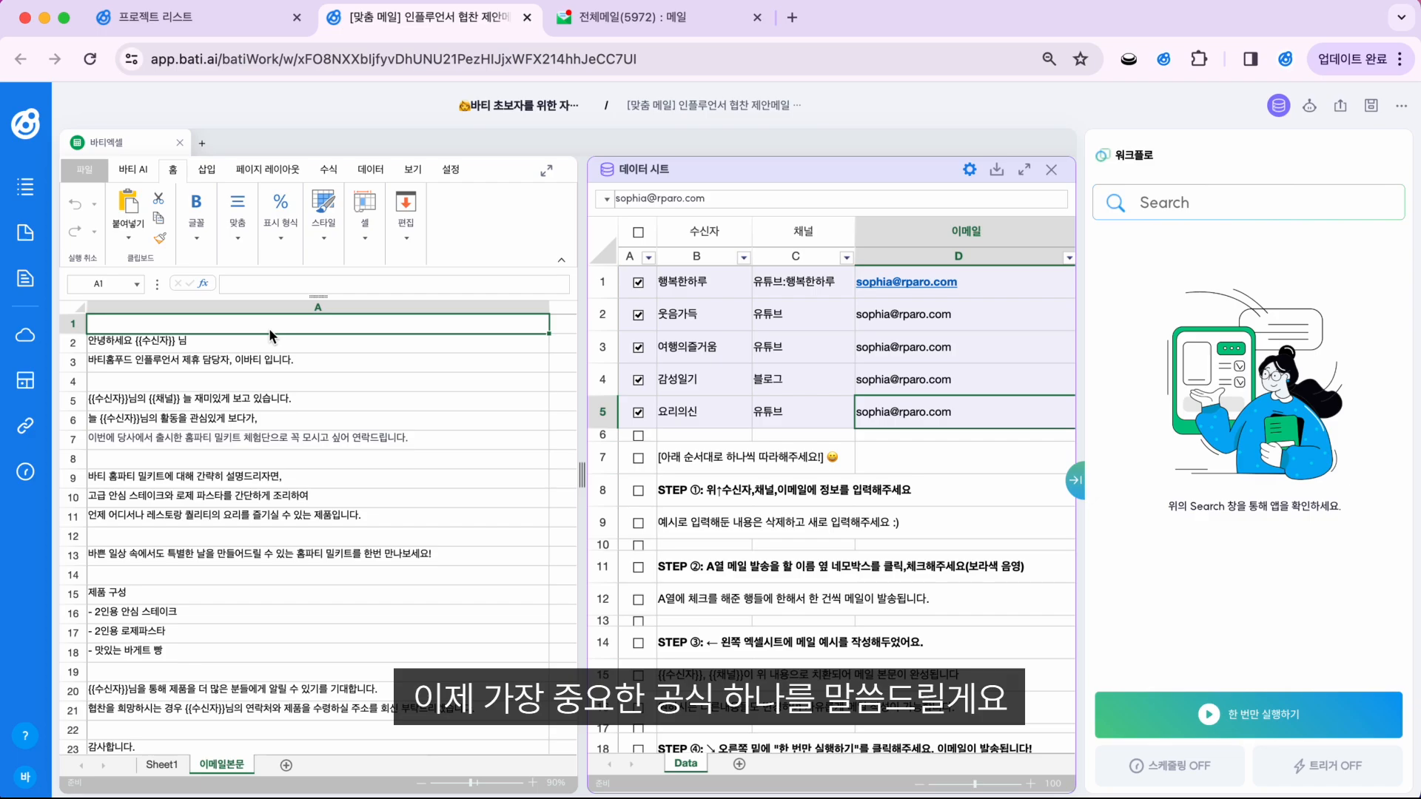
drag(270, 329, 282, 700)
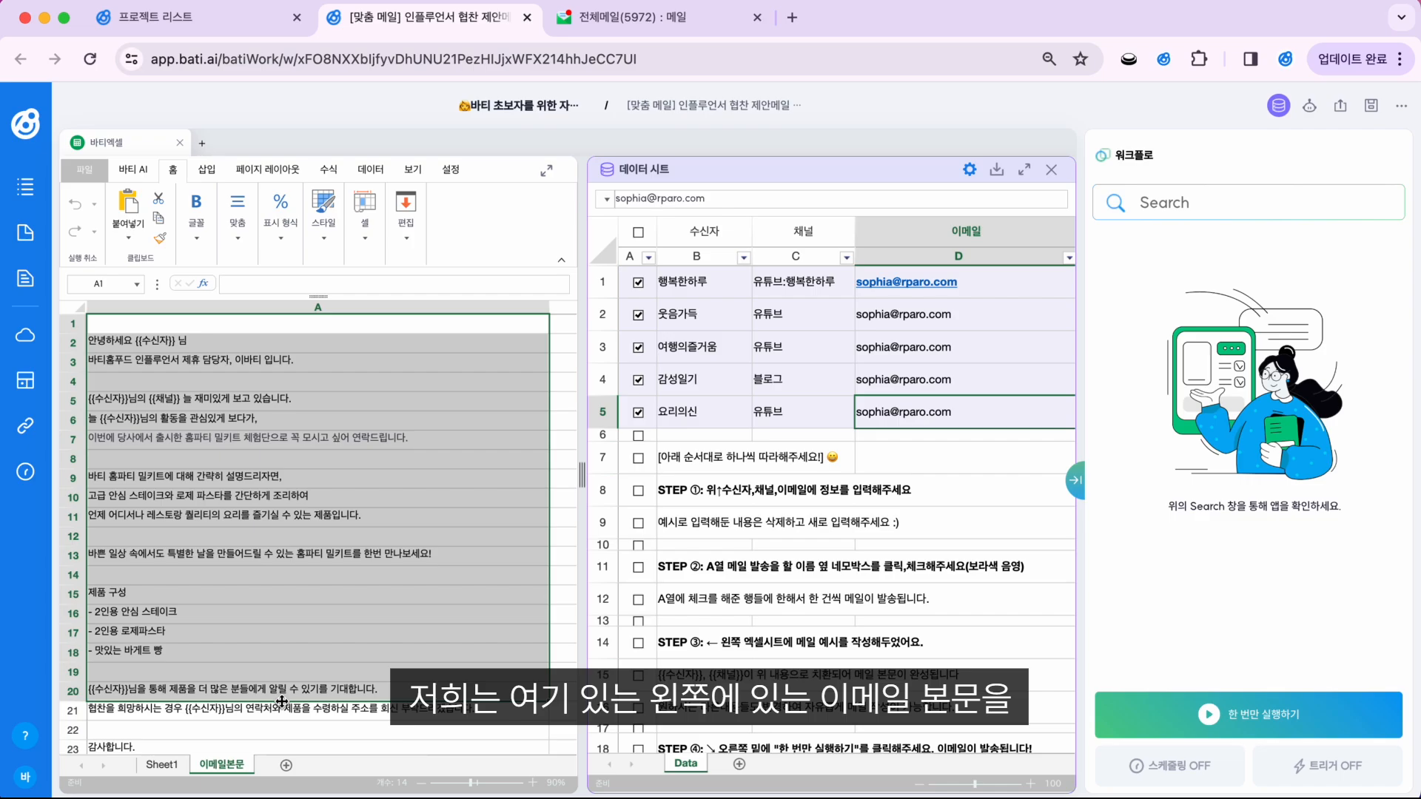
click(363, 328)
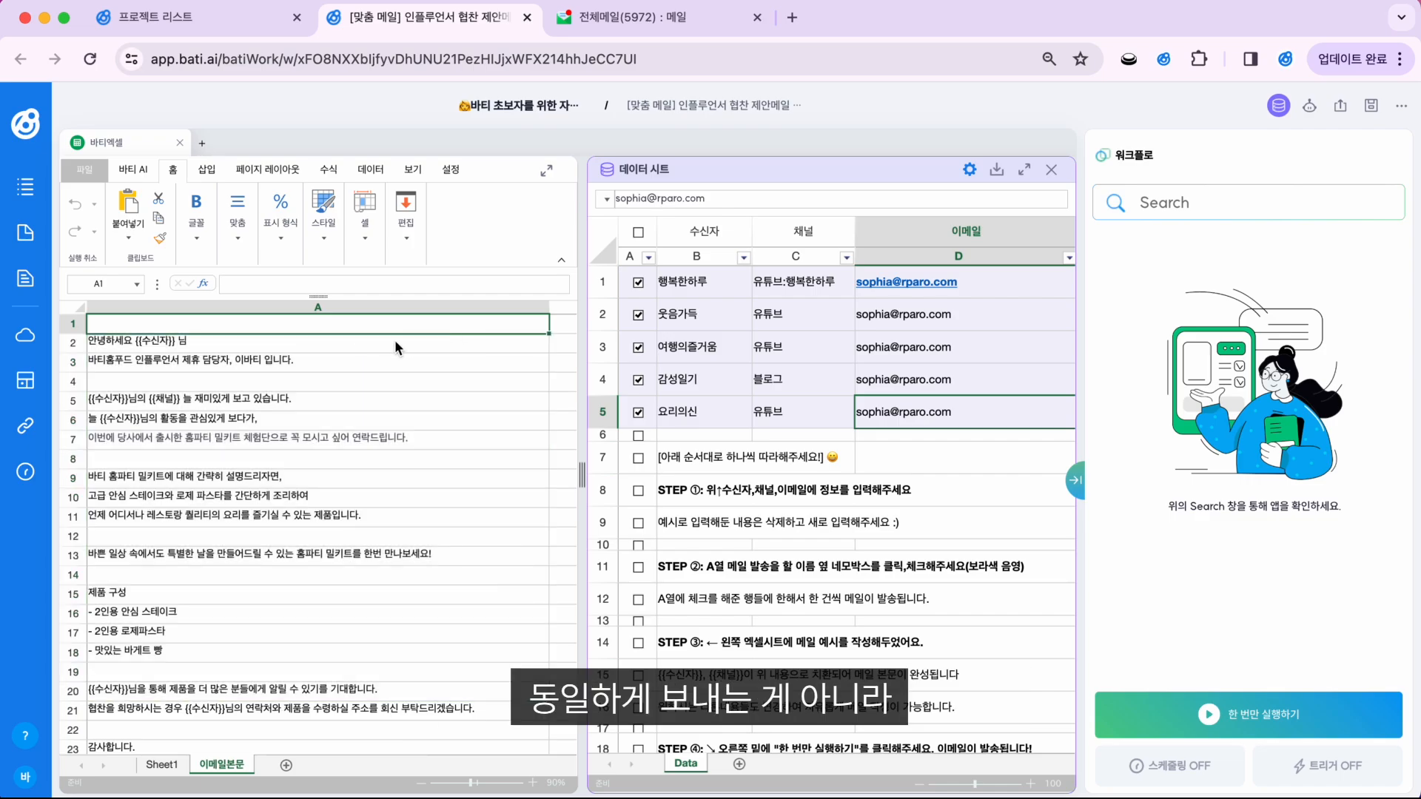
click(691, 292)
click(691, 324)
click(691, 351)
click(691, 384)
click(691, 419)
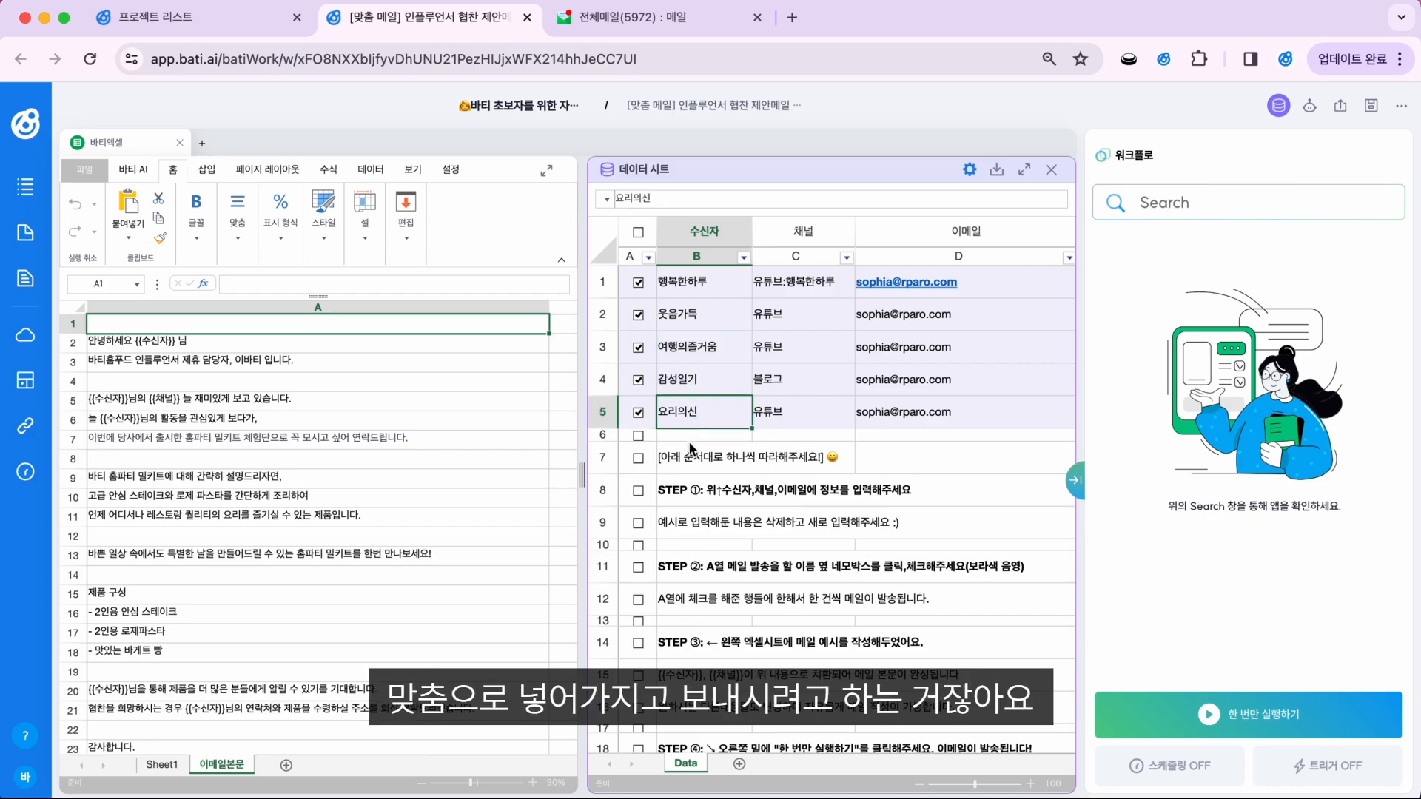
click(691, 455)
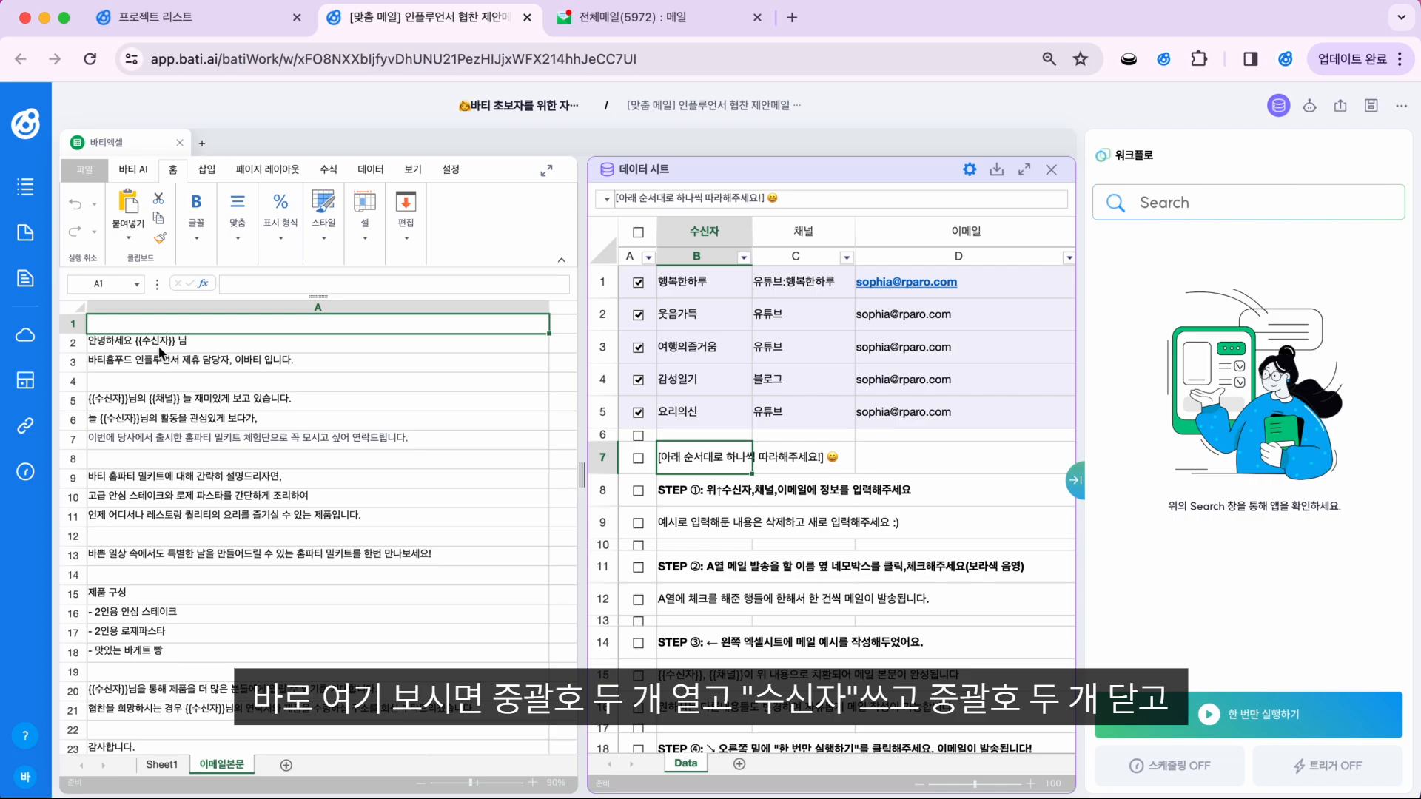
double_click(148, 342)
drag(139, 342, 186, 342)
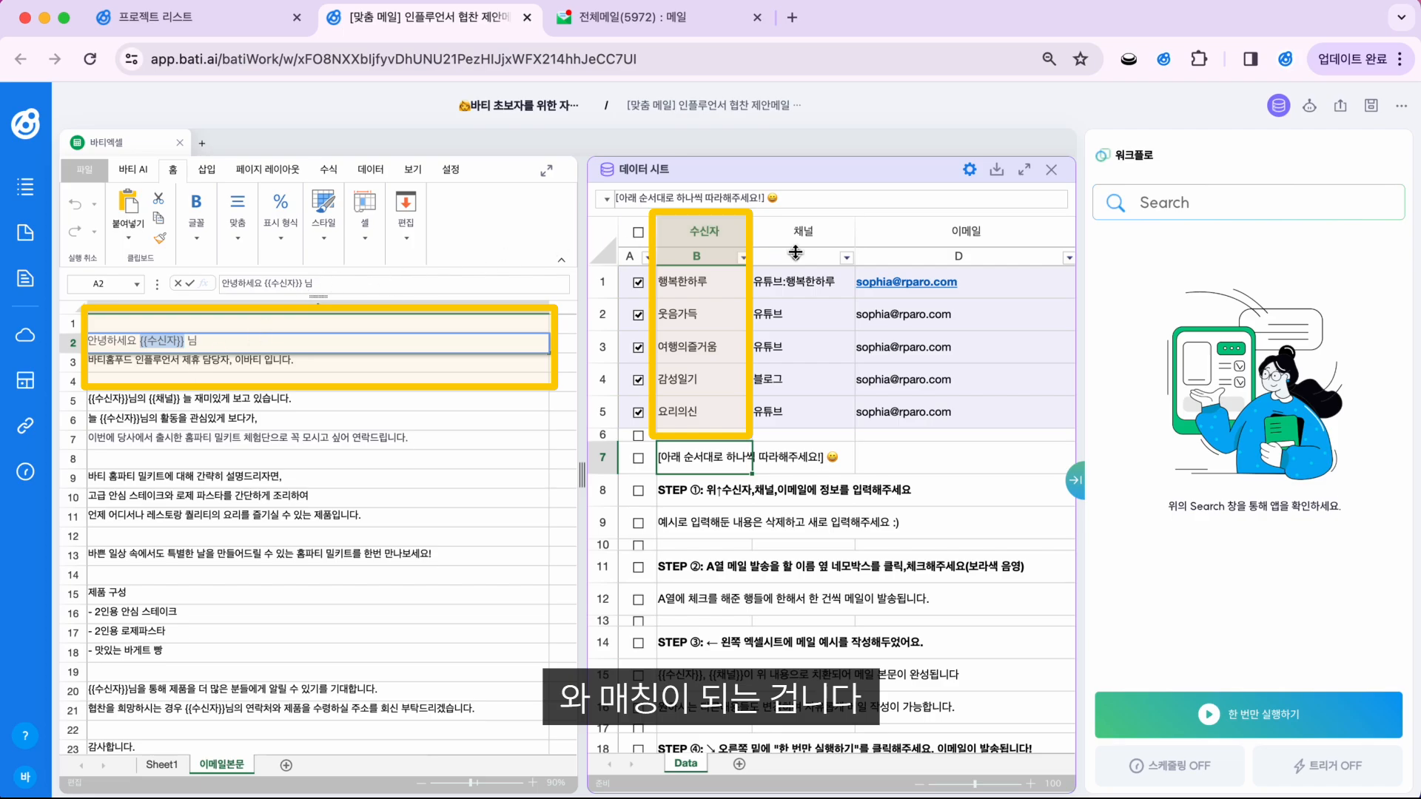
click(638, 282)
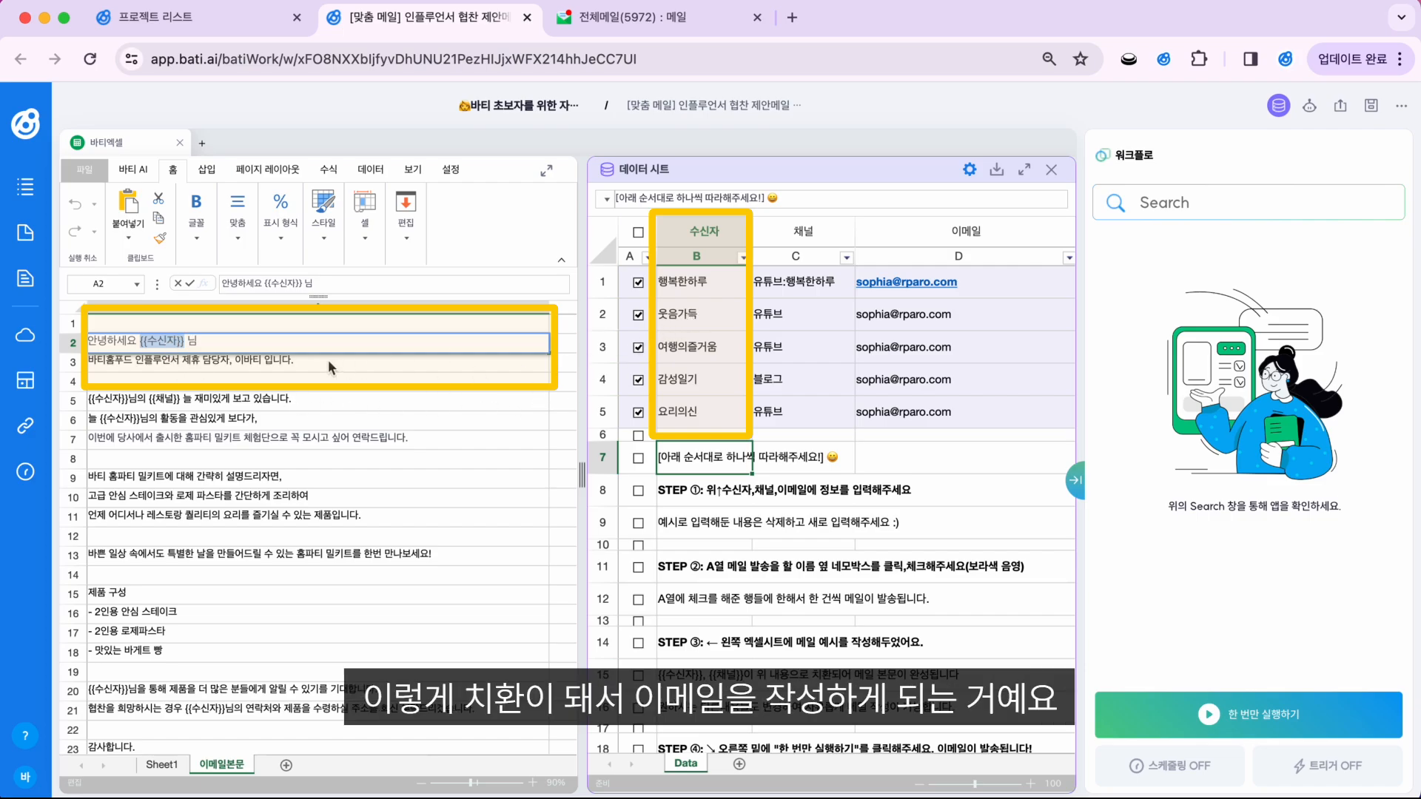
click(178, 405)
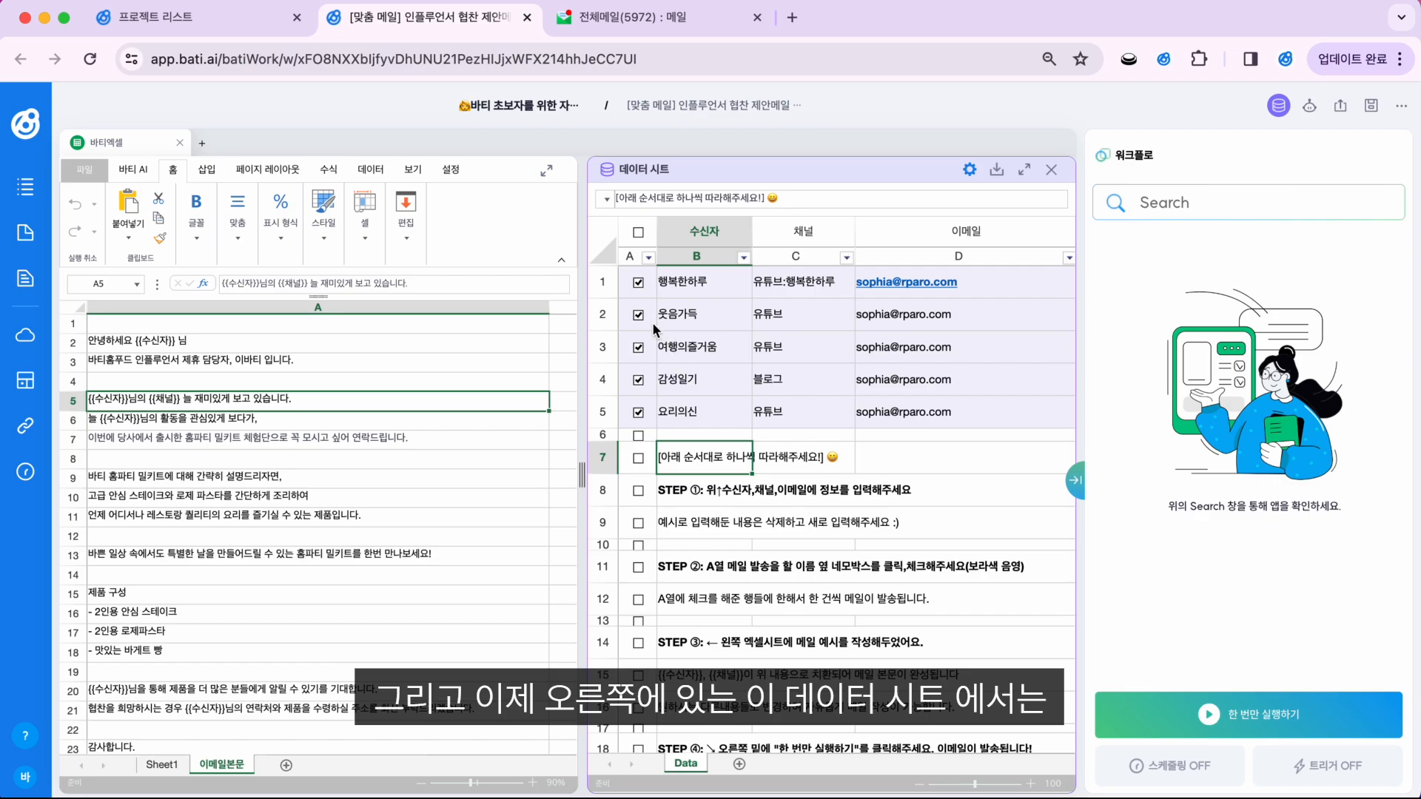
click(639, 287)
click(638, 315)
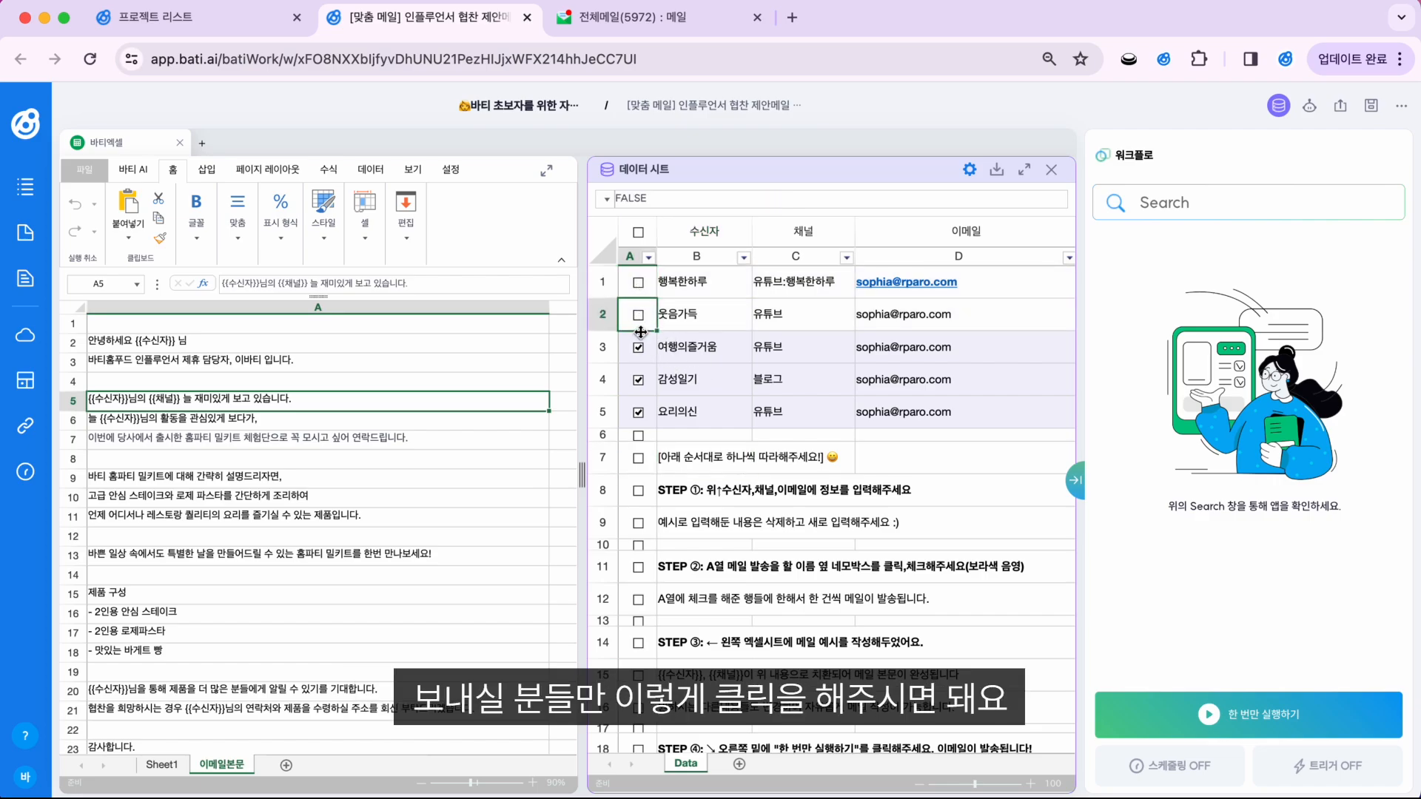
click(637, 347)
click(638, 380)
click(637, 412)
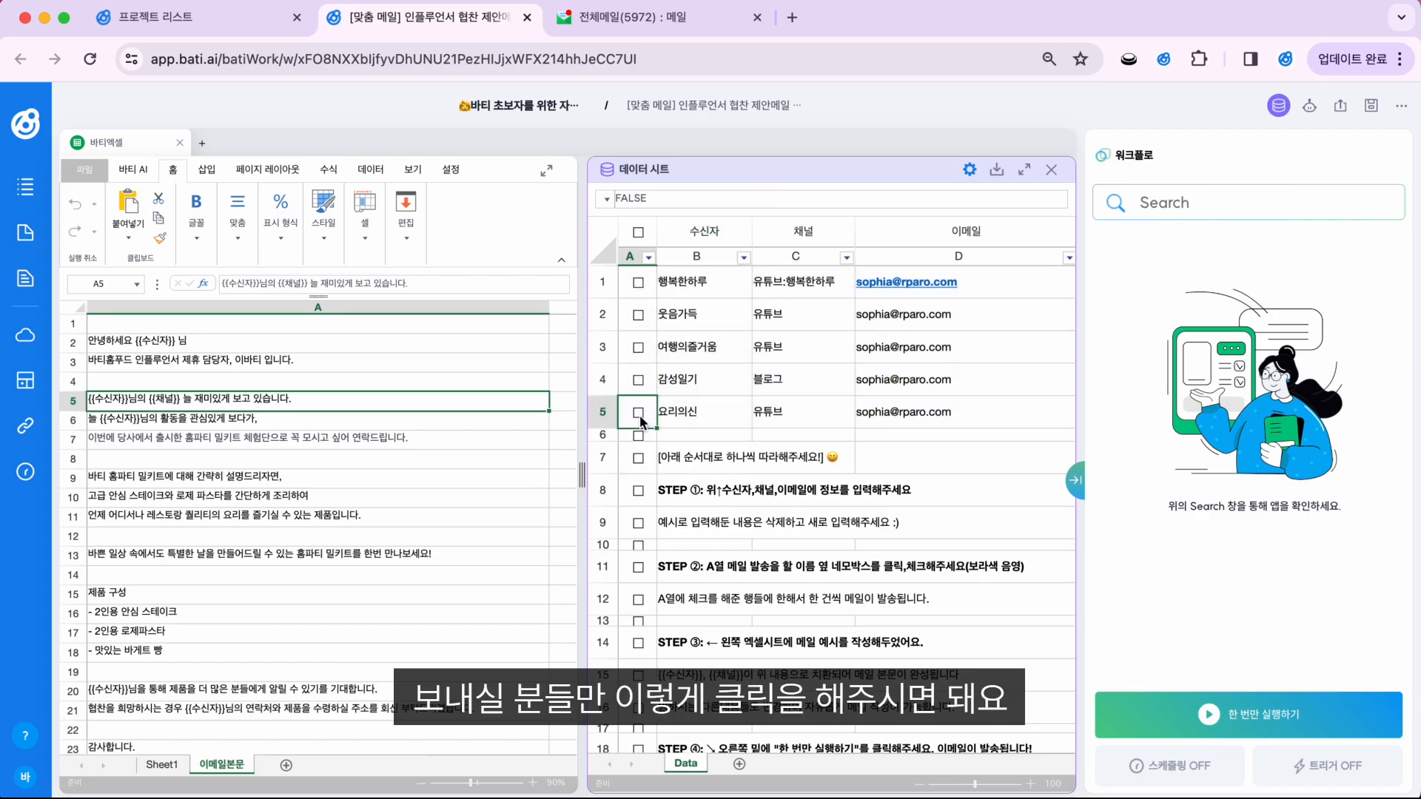
click(639, 413)
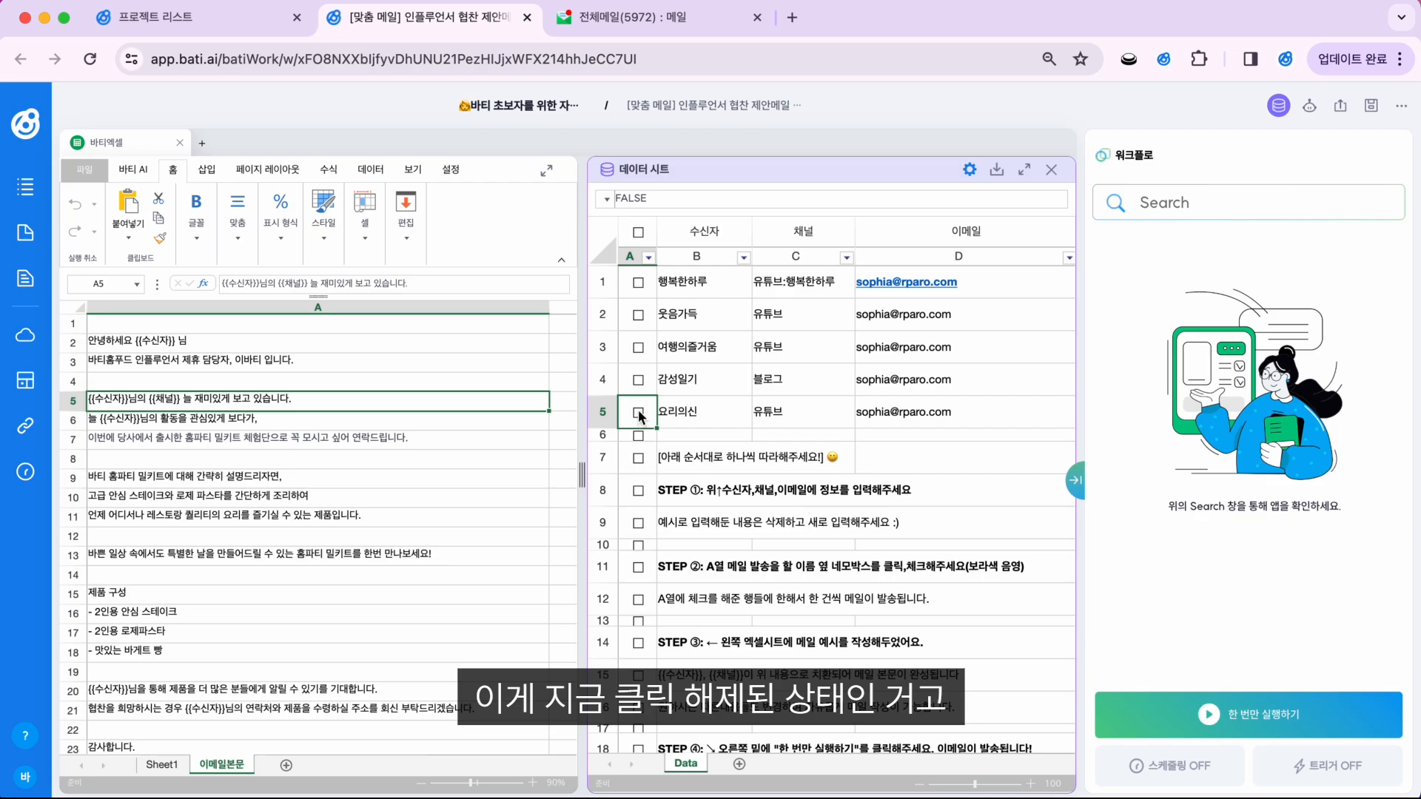
click(639, 381)
click(638, 347)
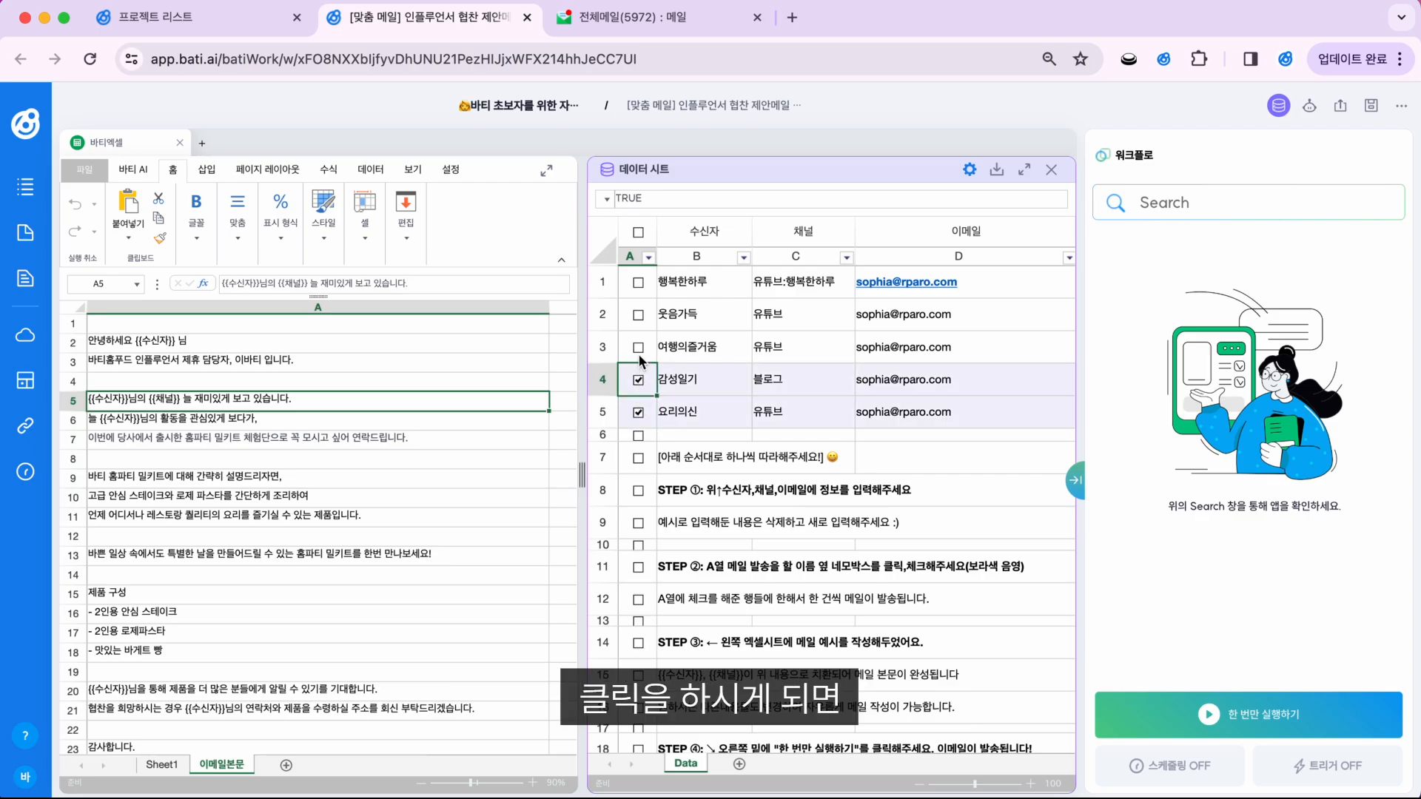
click(638, 315)
click(638, 282)
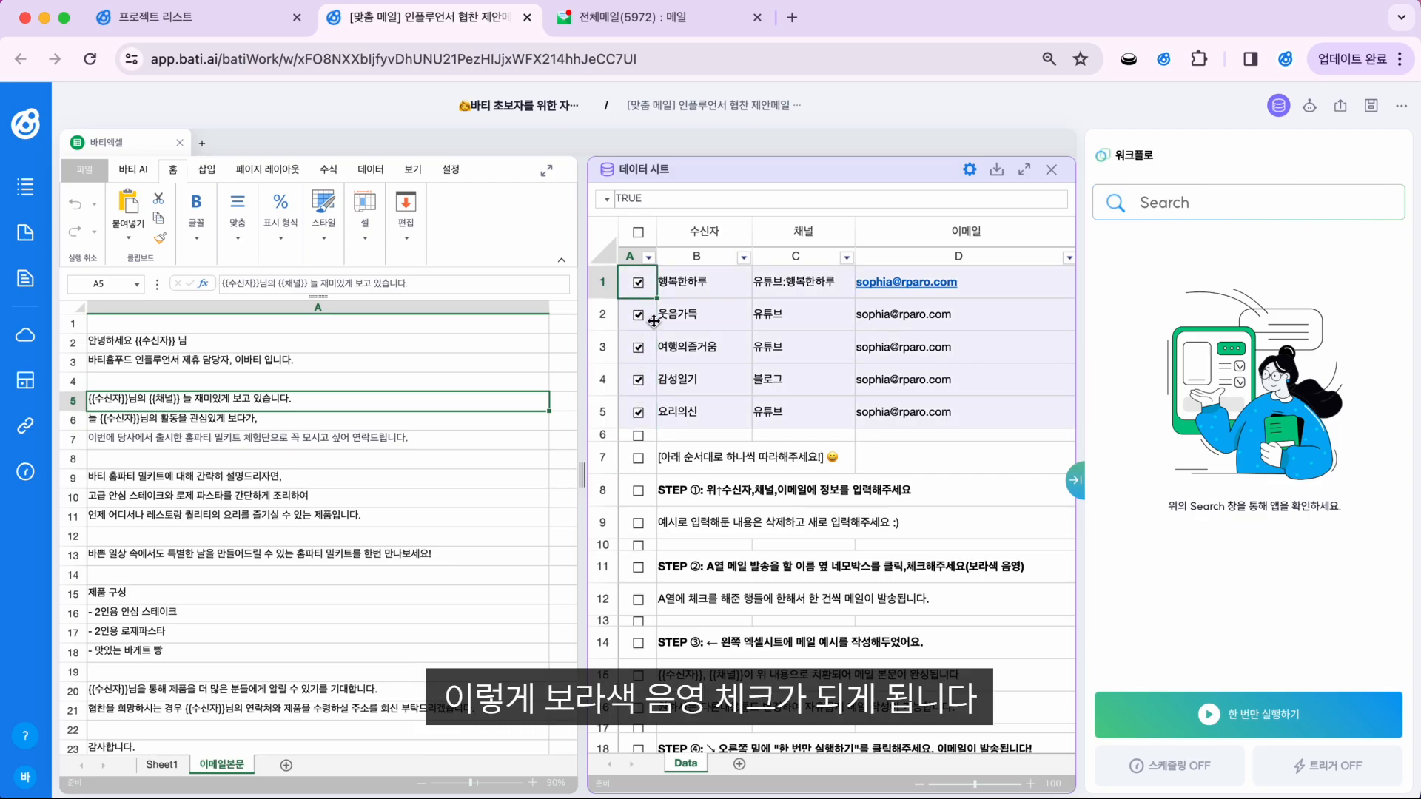
drag(686, 296, 984, 406)
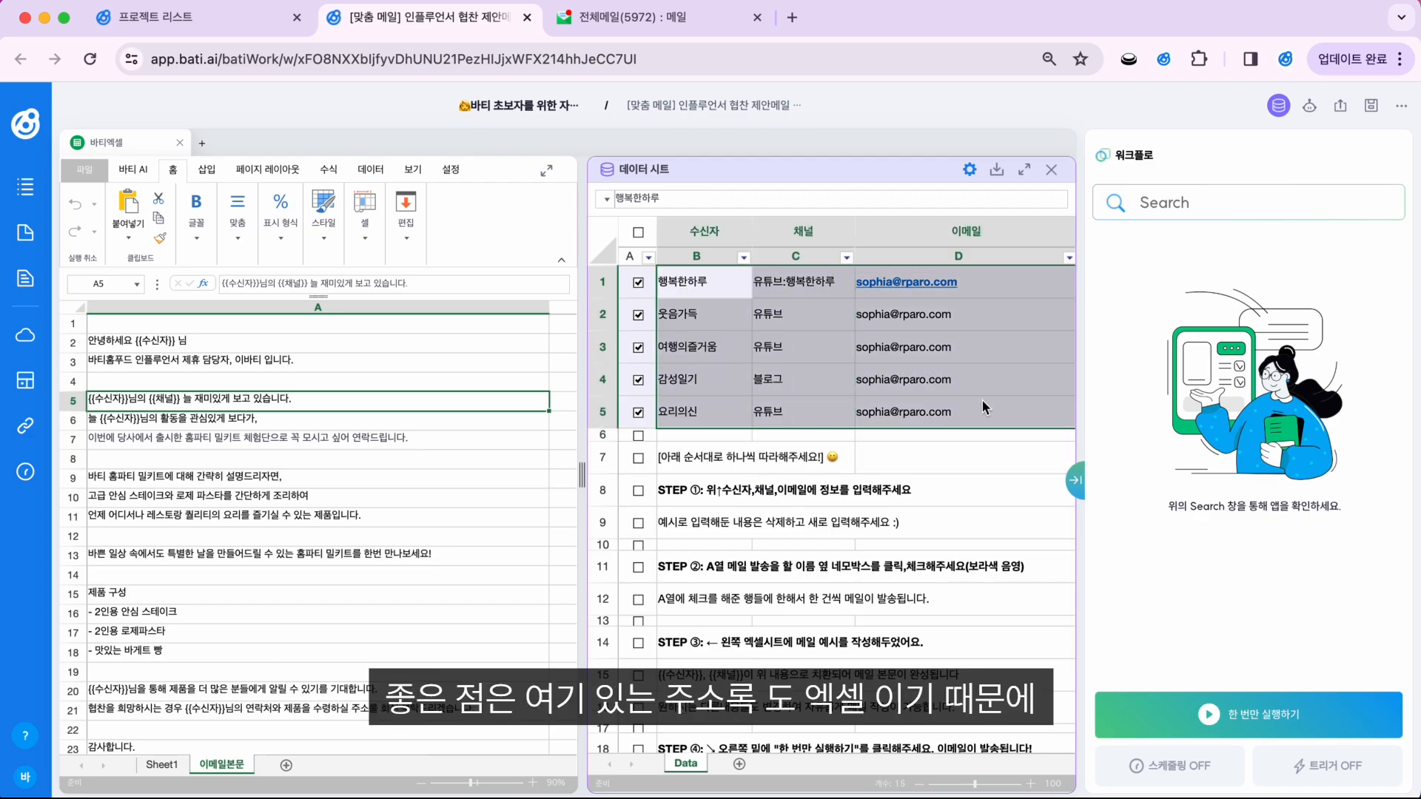
click(482, 476)
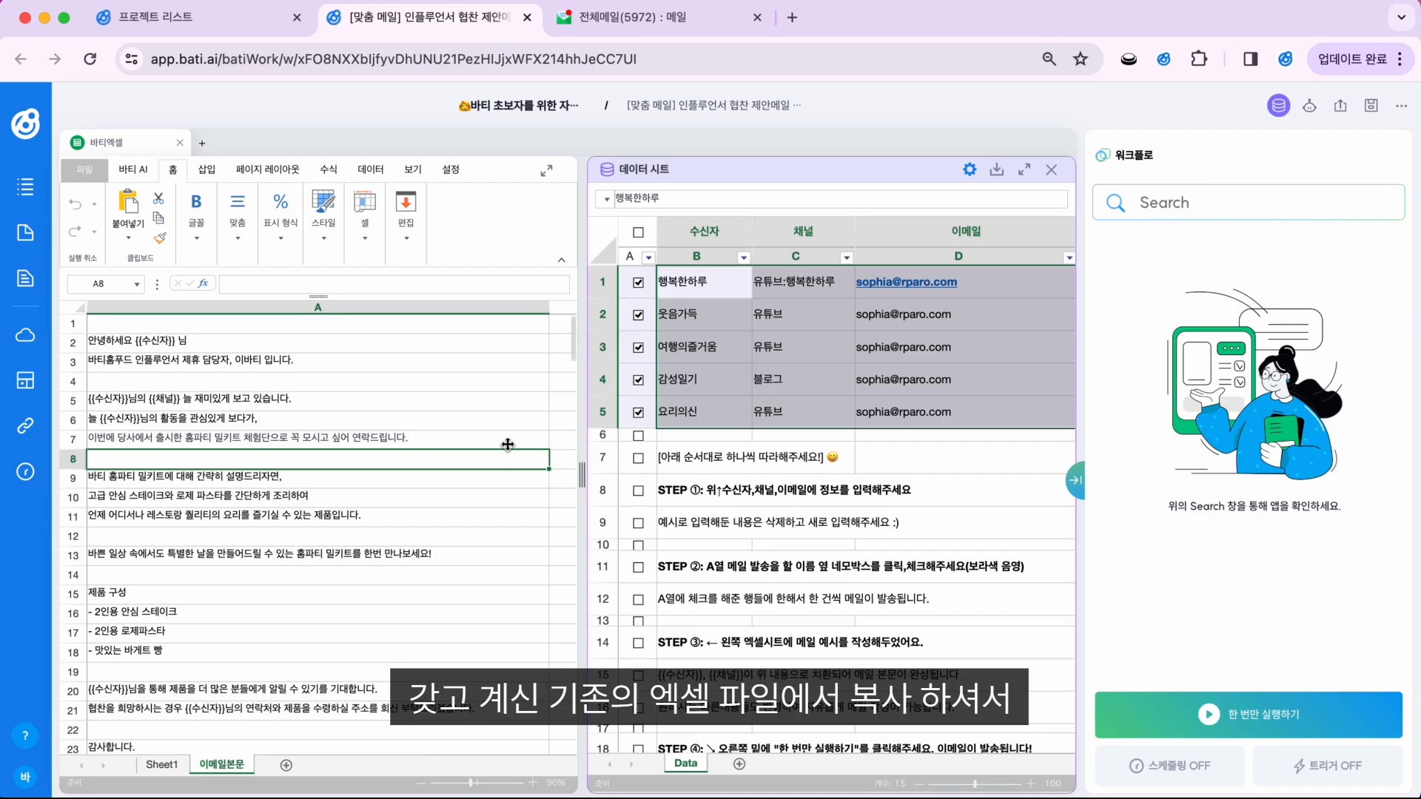
click(779, 455)
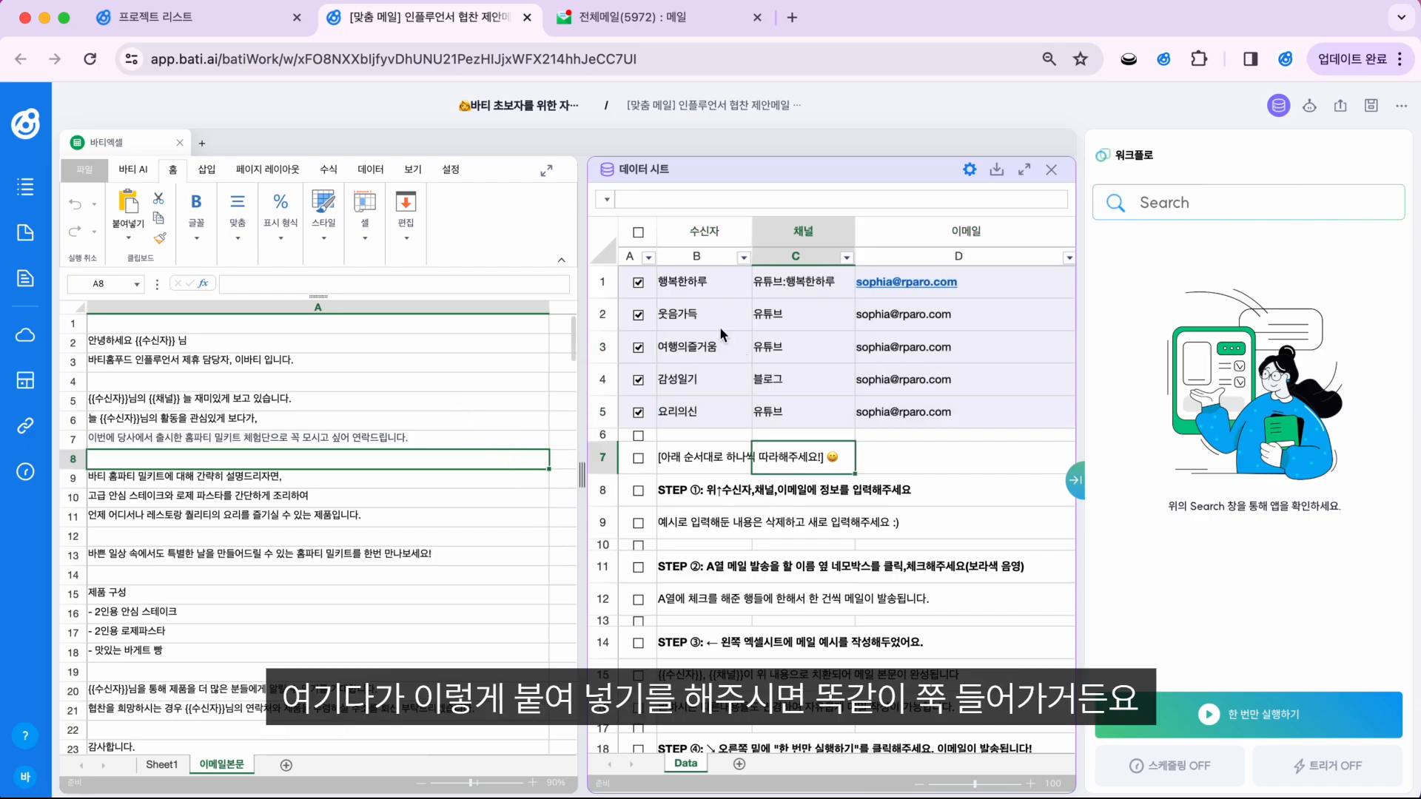
right_click(703, 290)
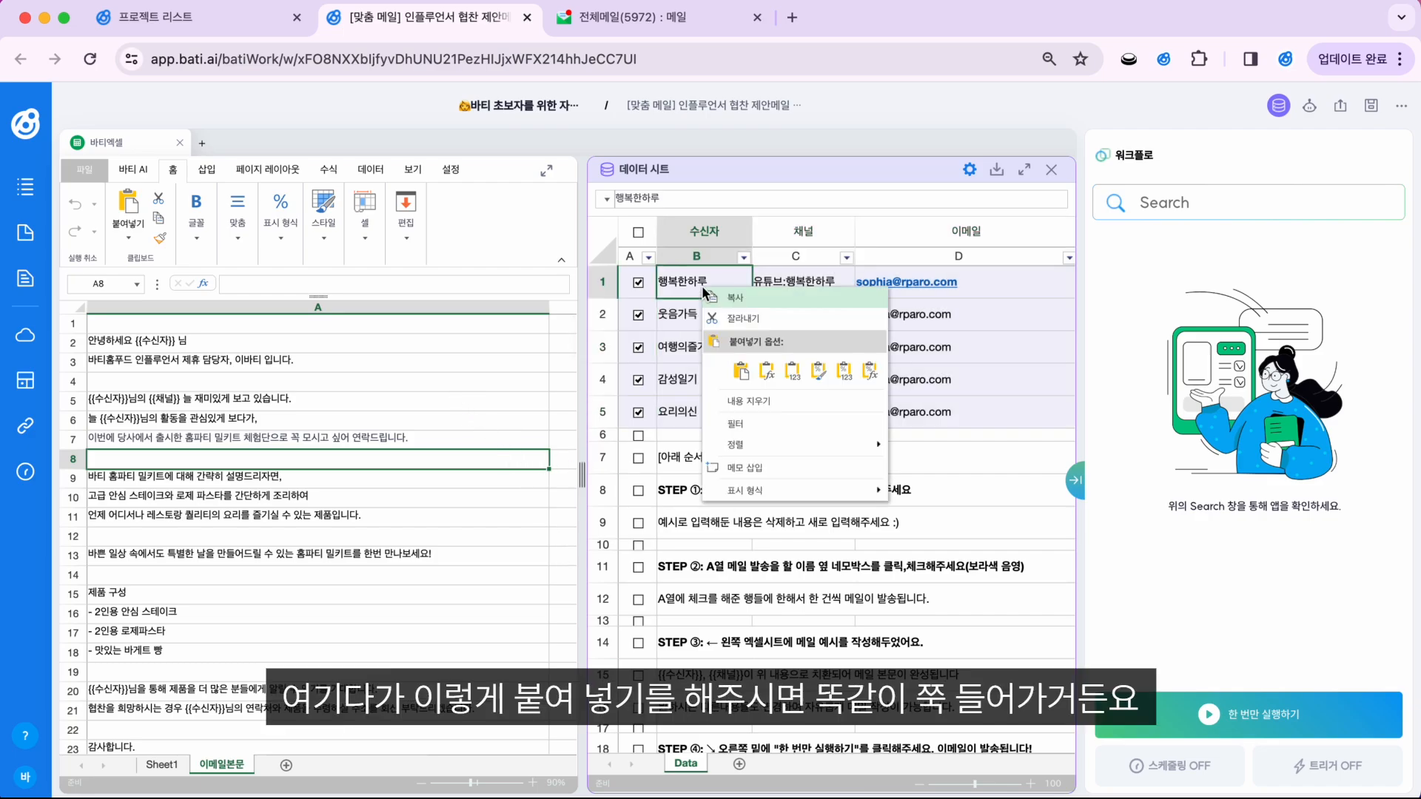
click(740, 370)
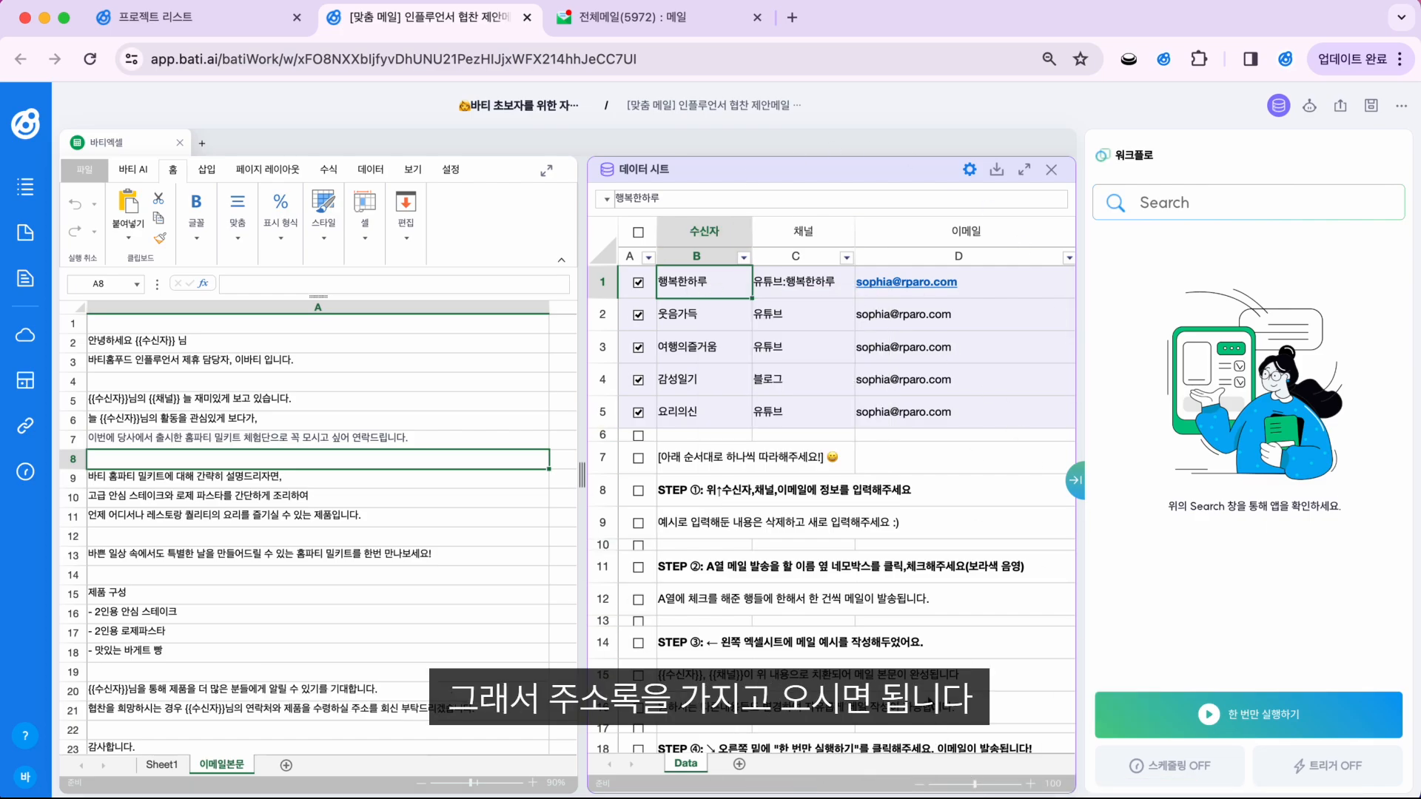
click(171, 341)
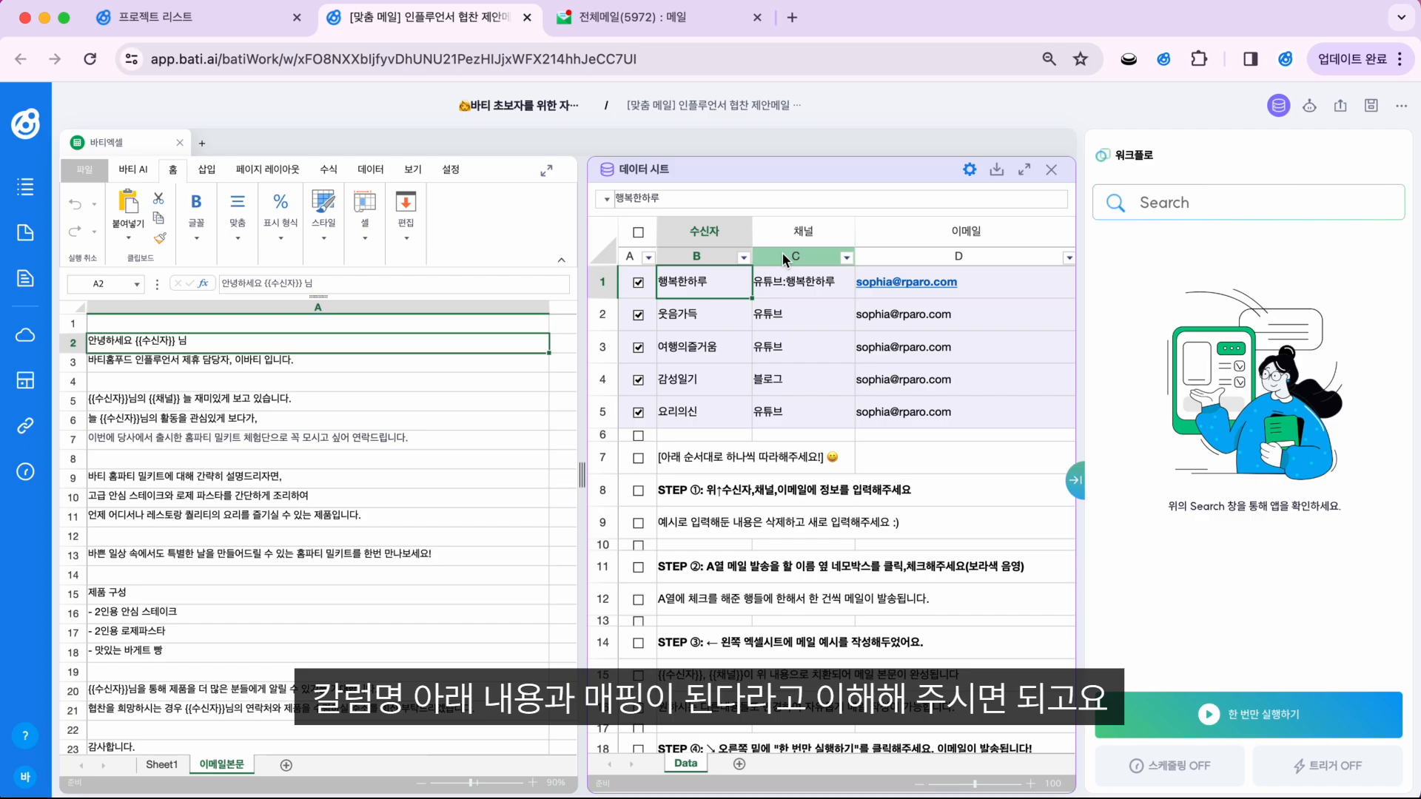
Step: In the data settings, add a general column renamed from 컬럼1 to 추가추가 as column G
click(969, 170)
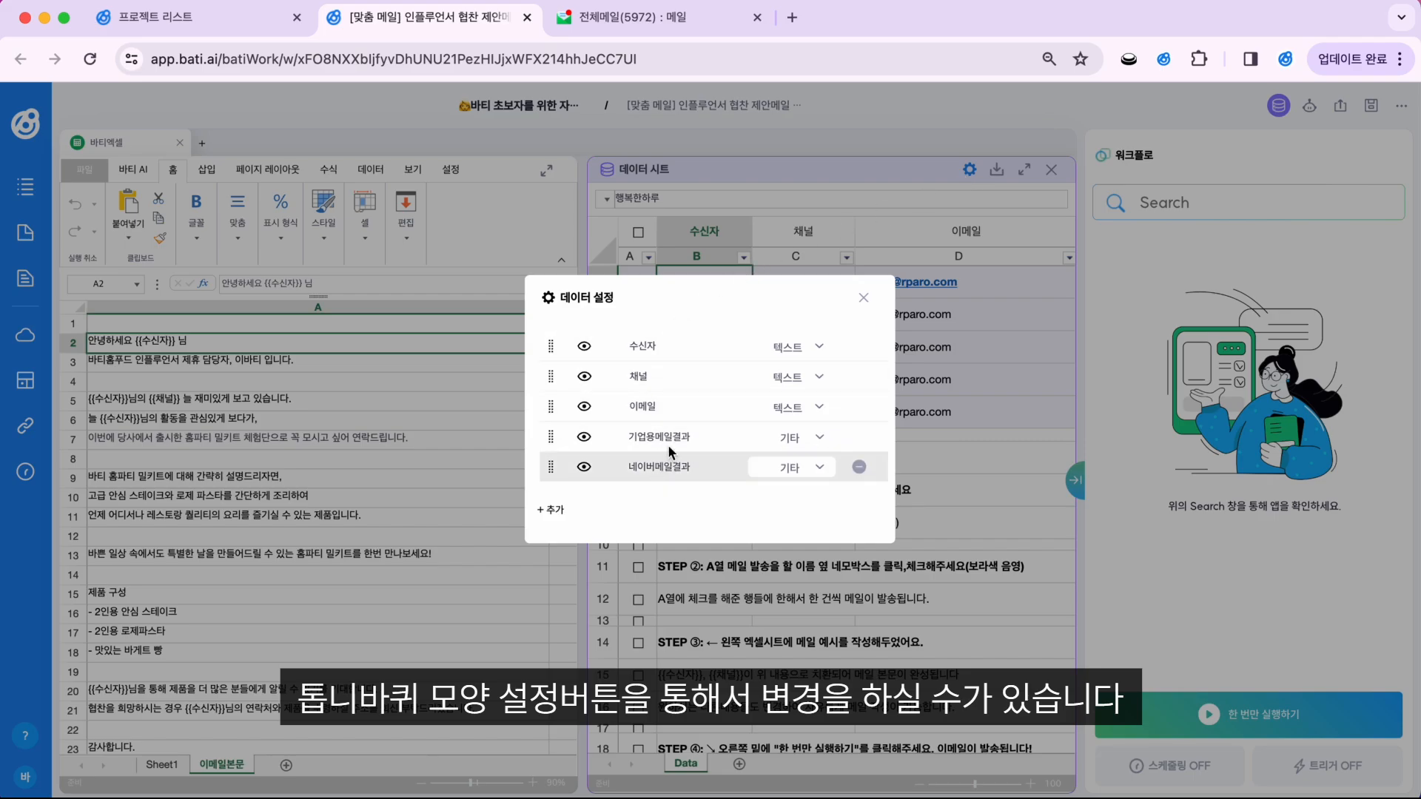
click(551, 510)
click(654, 482)
key(BackSpace)
key(BackSpace)
key(BackSpace)
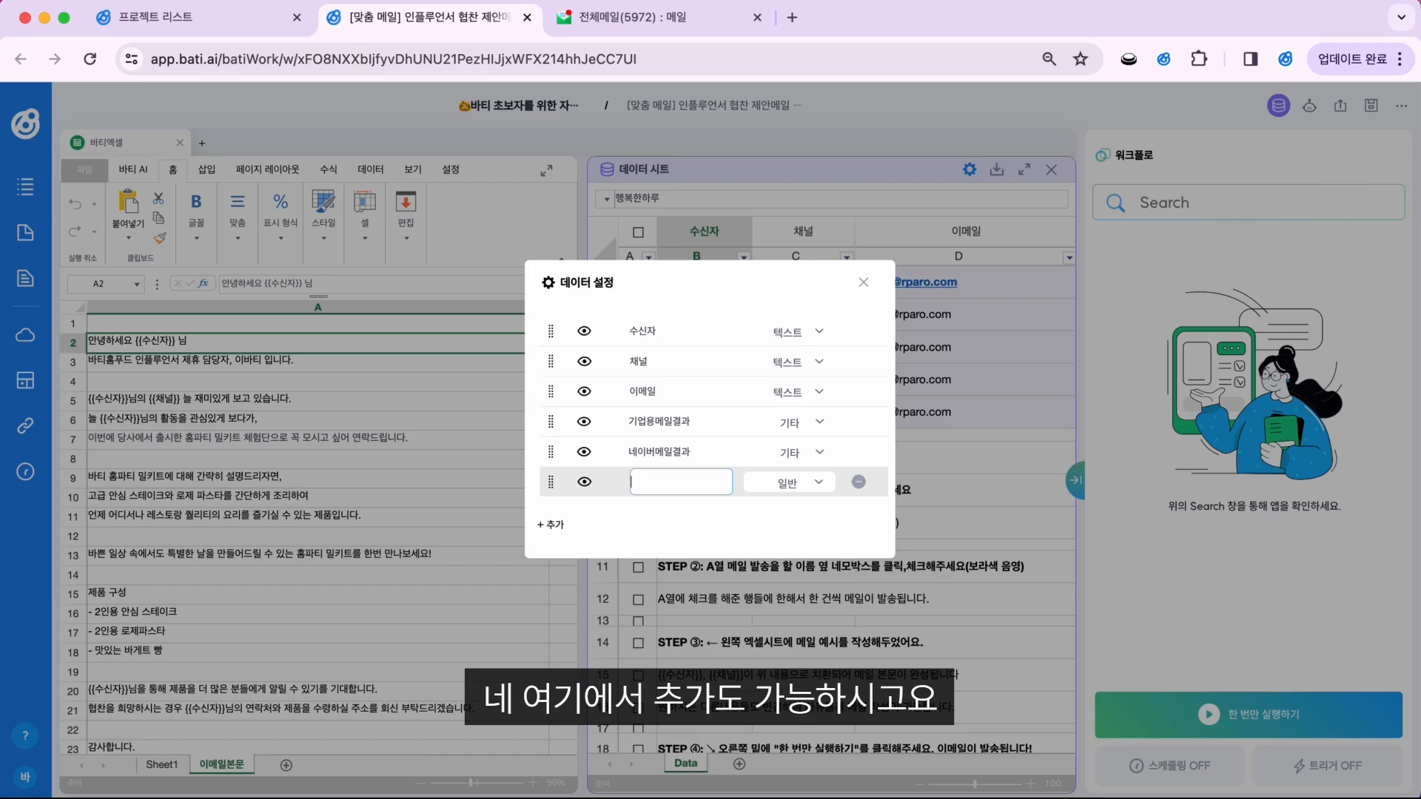
text(추가추가)
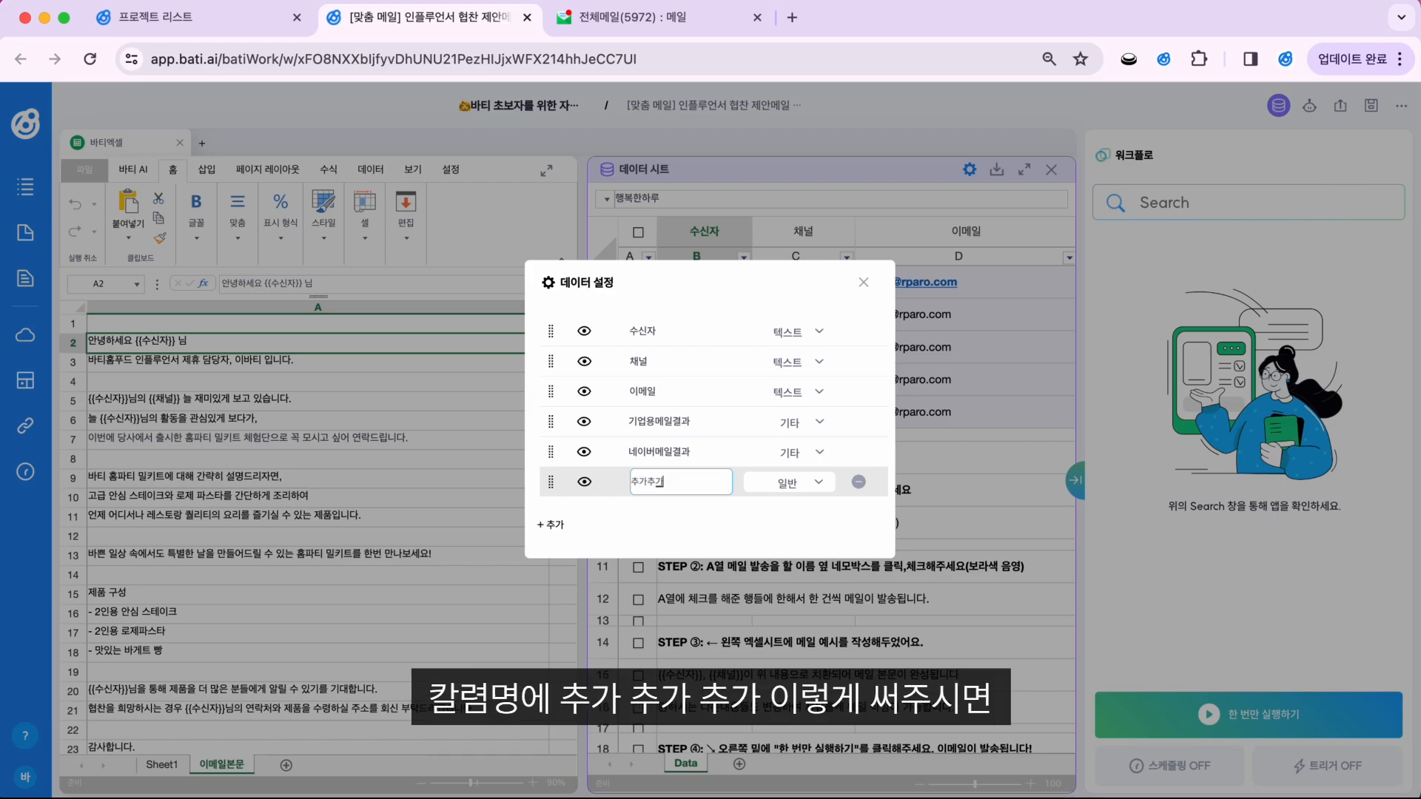
click(726, 543)
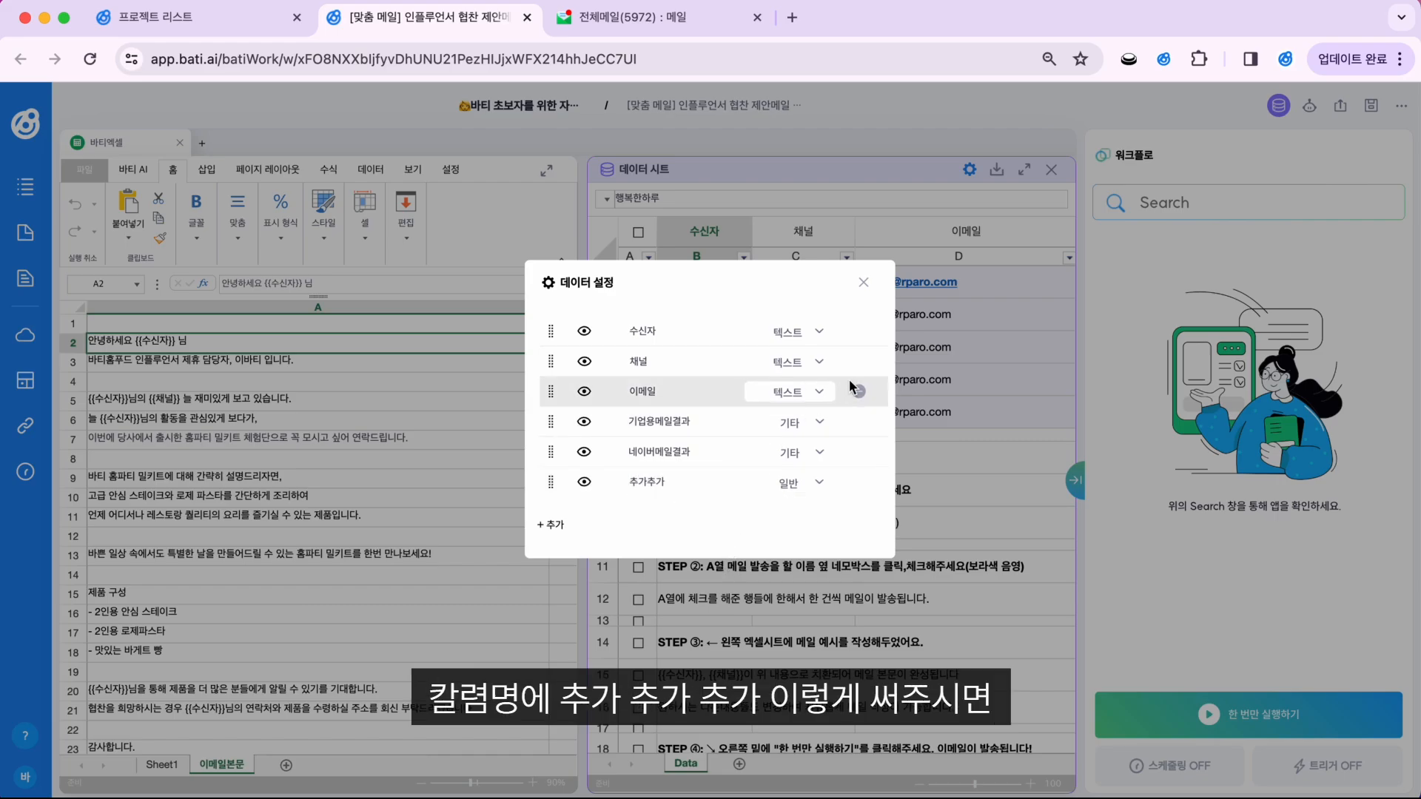
click(863, 283)
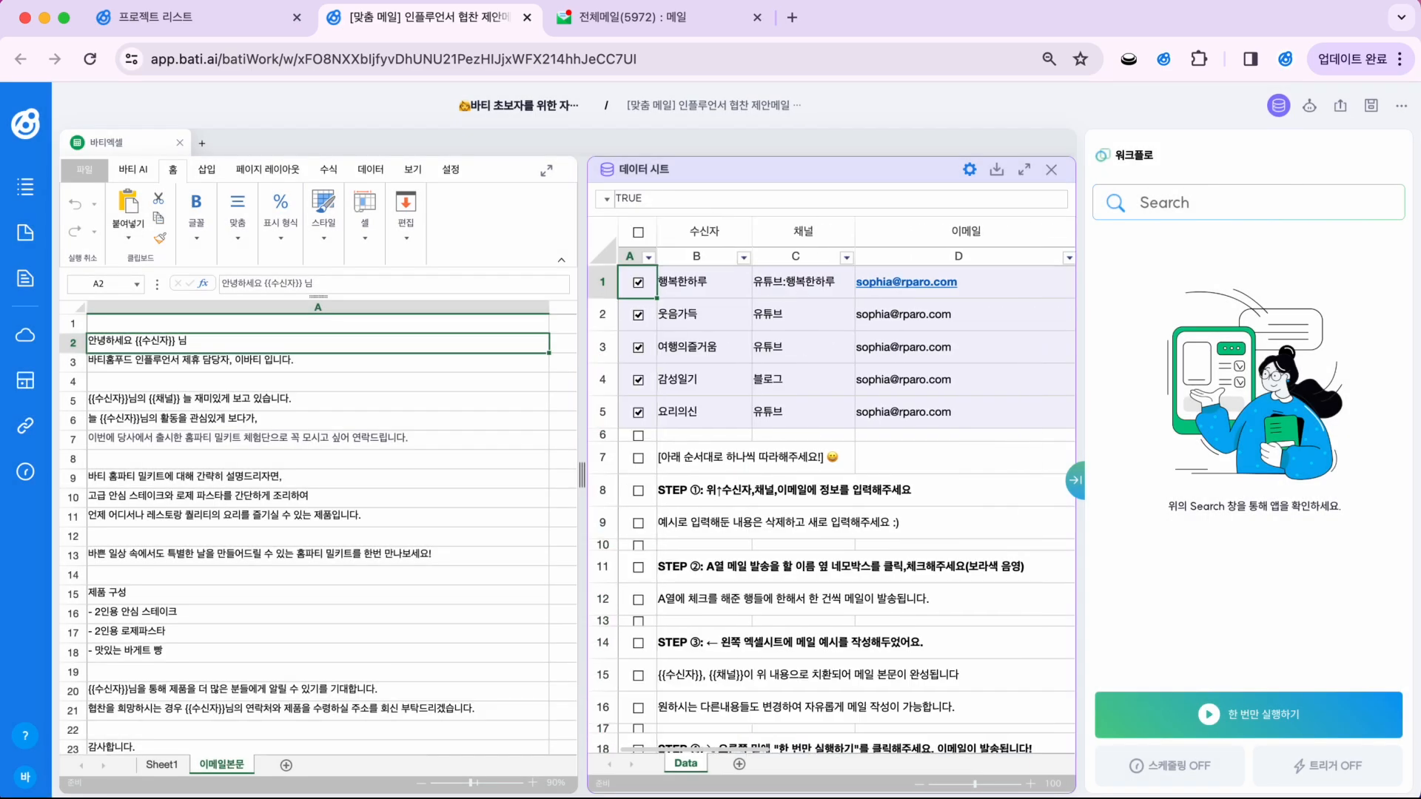
click(400, 436)
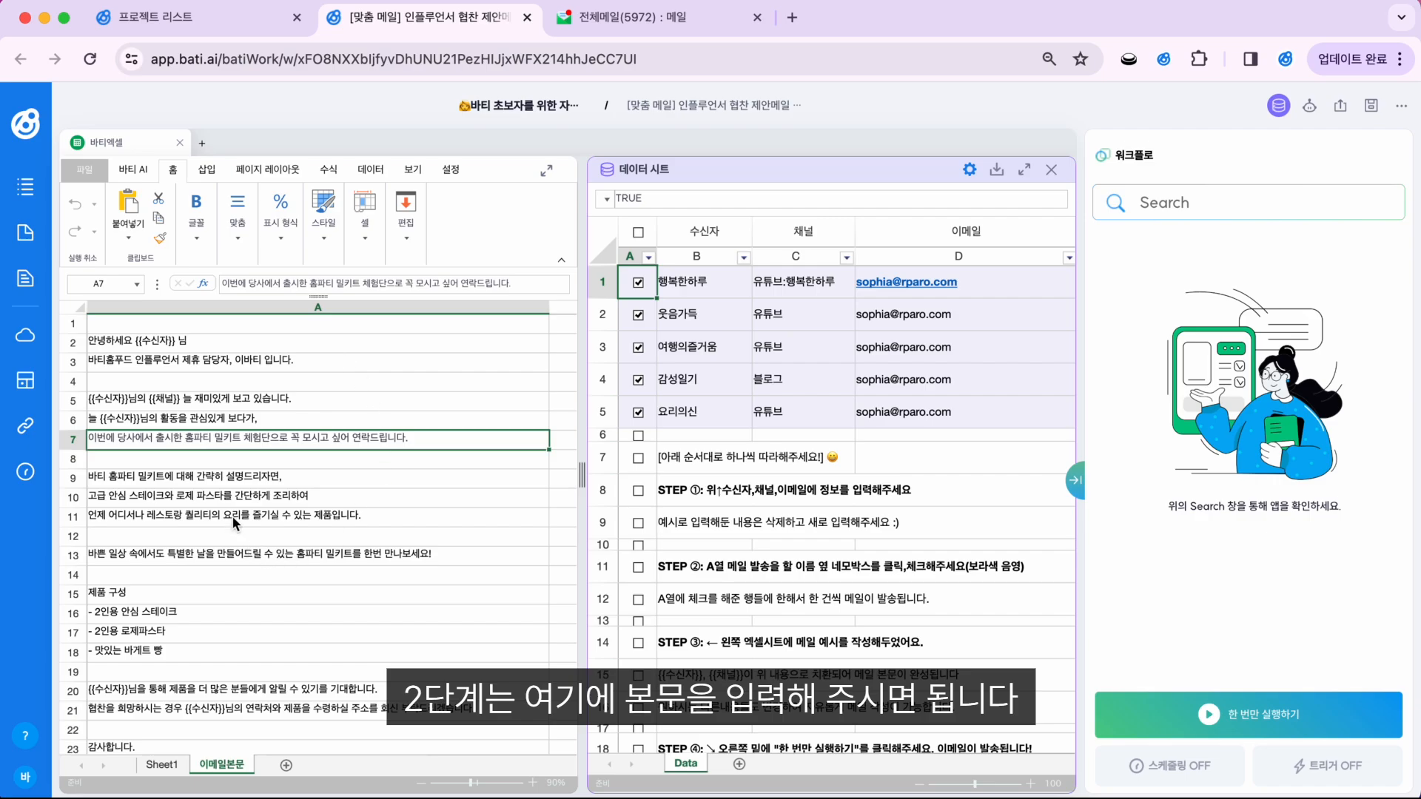
drag(229, 334, 222, 521)
click(247, 500)
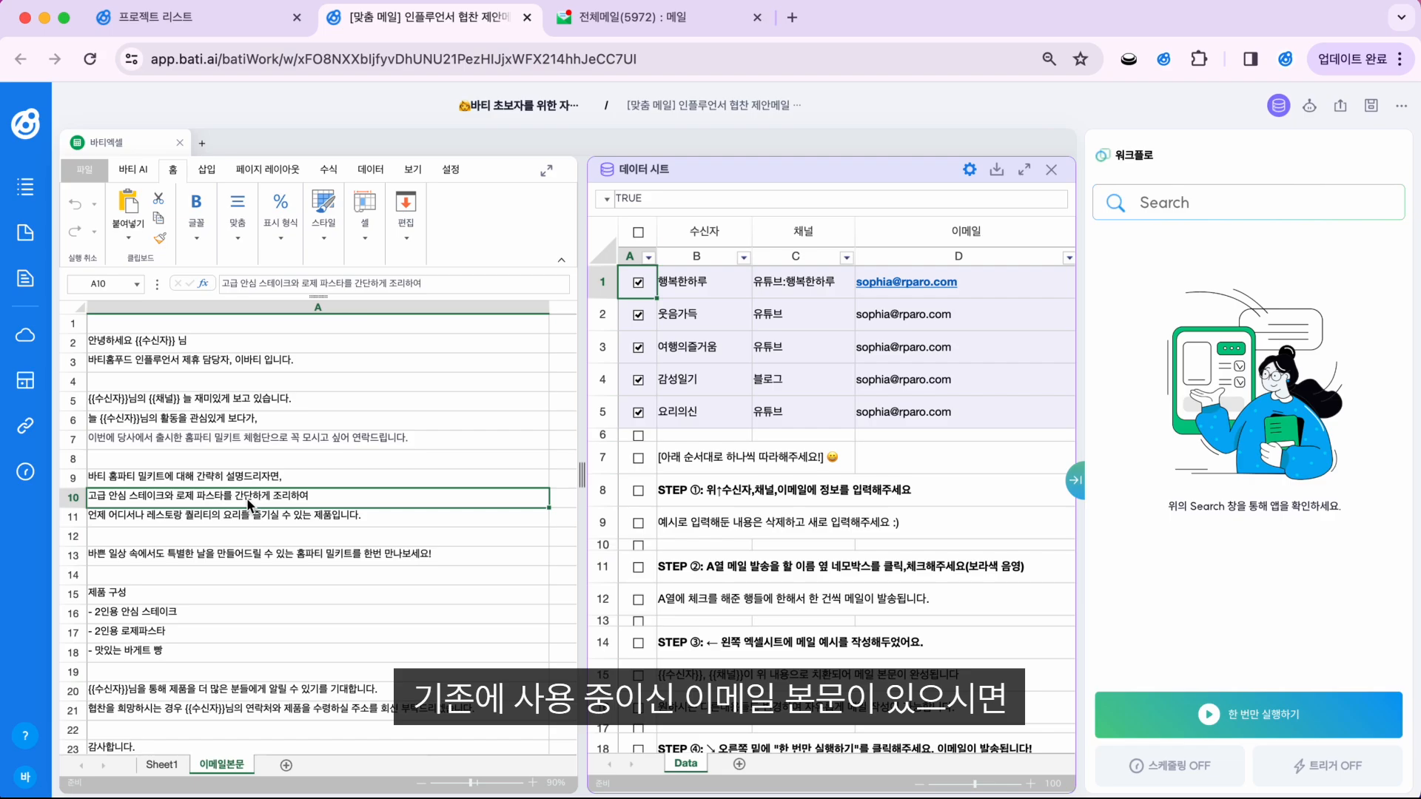
drag(289, 340, 292, 725)
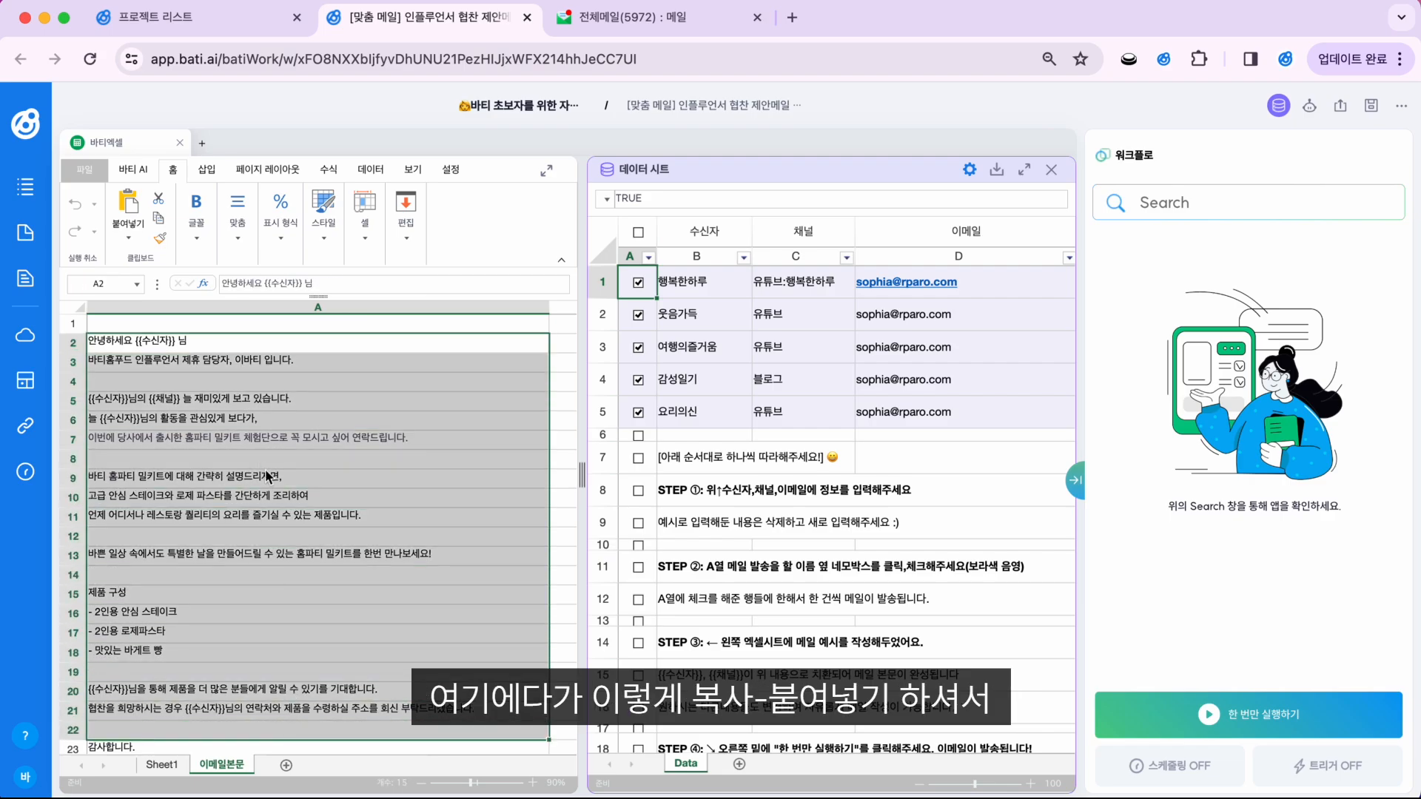
click(163, 343)
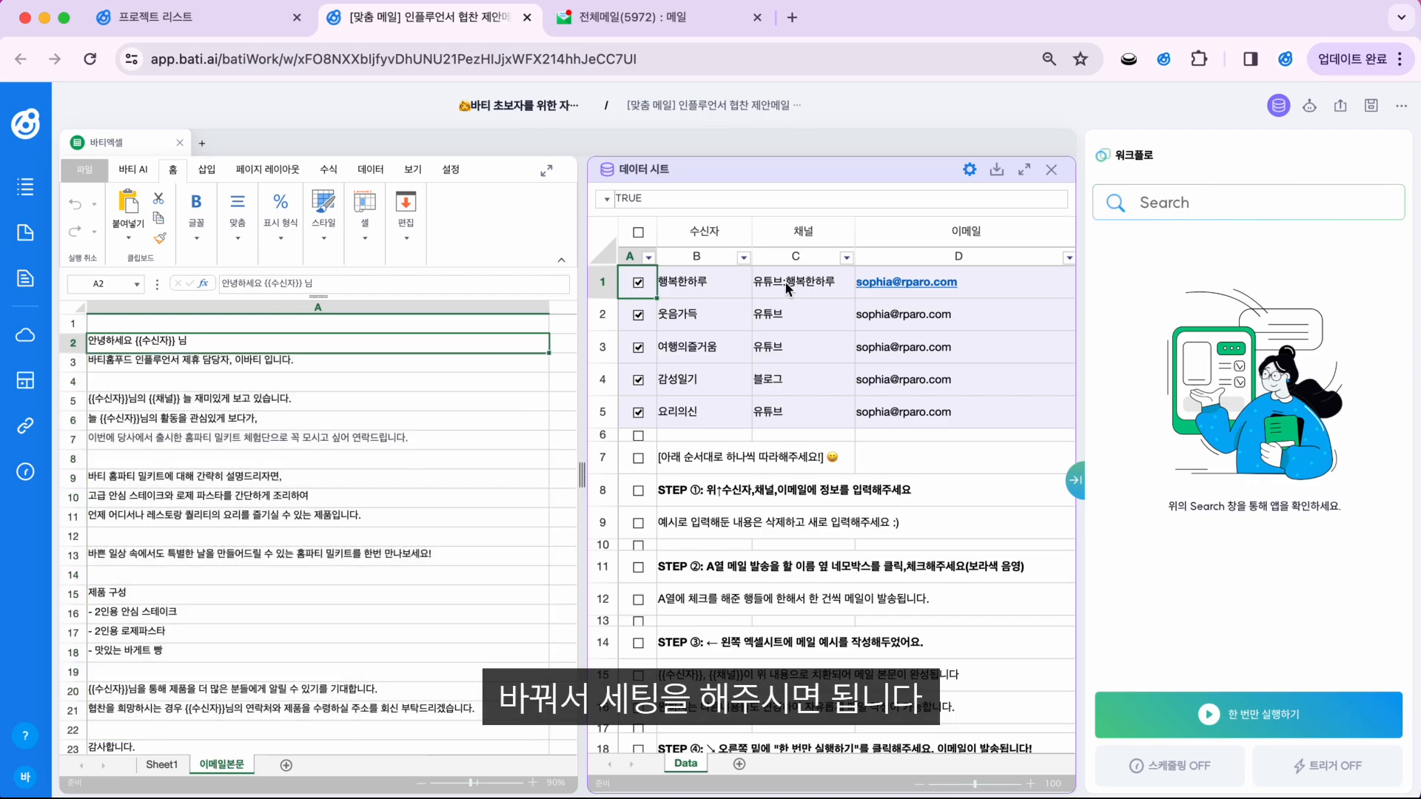
click(949, 292)
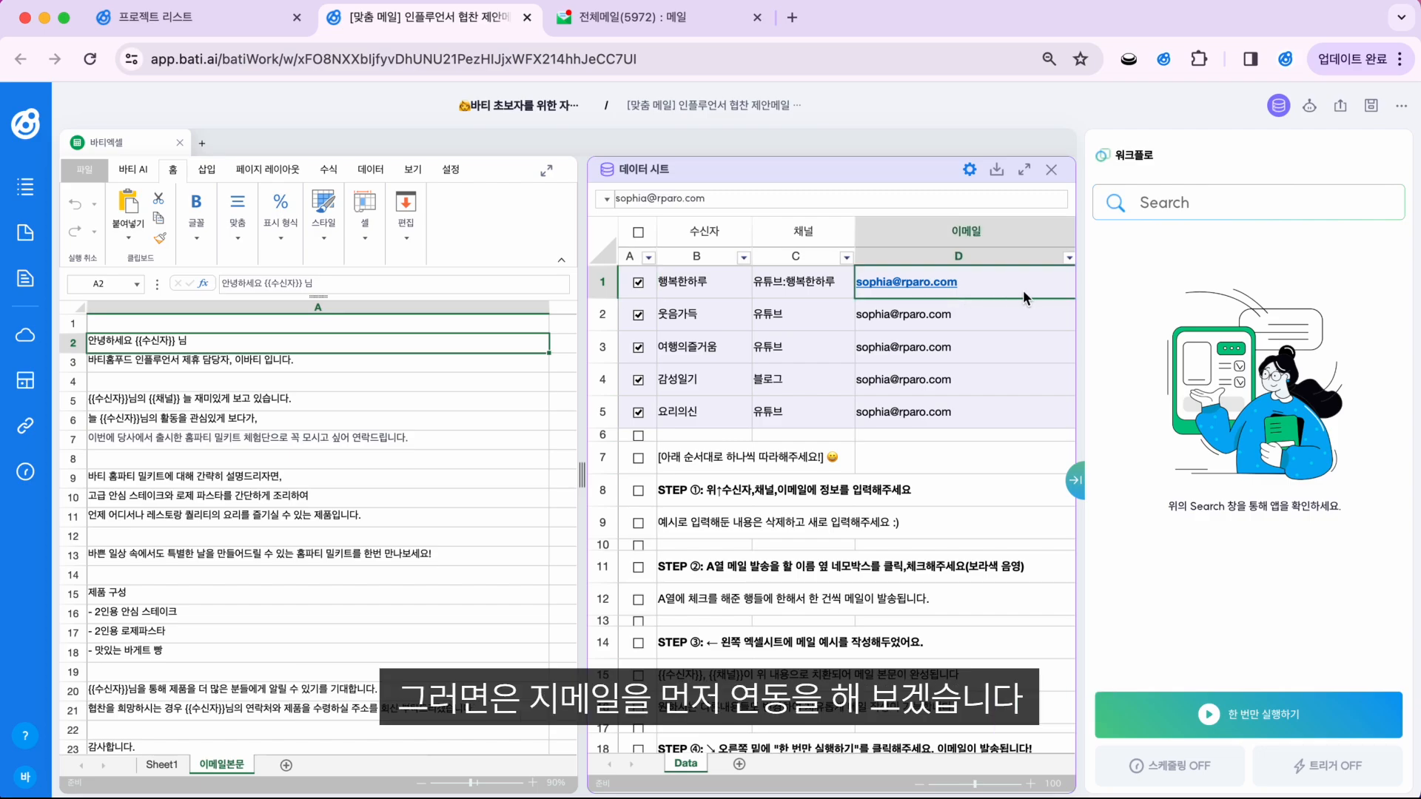
Step: Search the workflow apps for 메일 and add the 구글 지메일 발송하기 action
click(1229, 202)
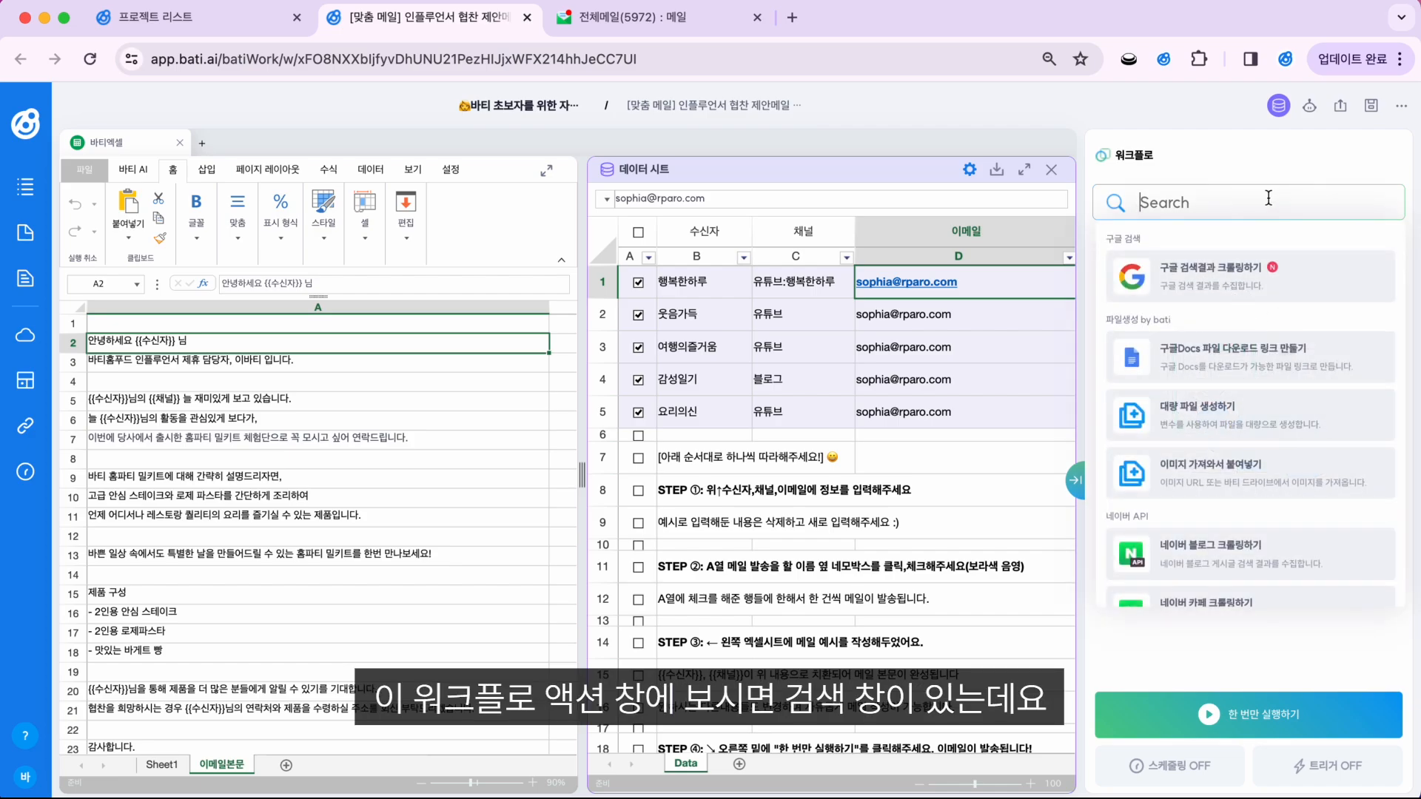
click(1193, 170)
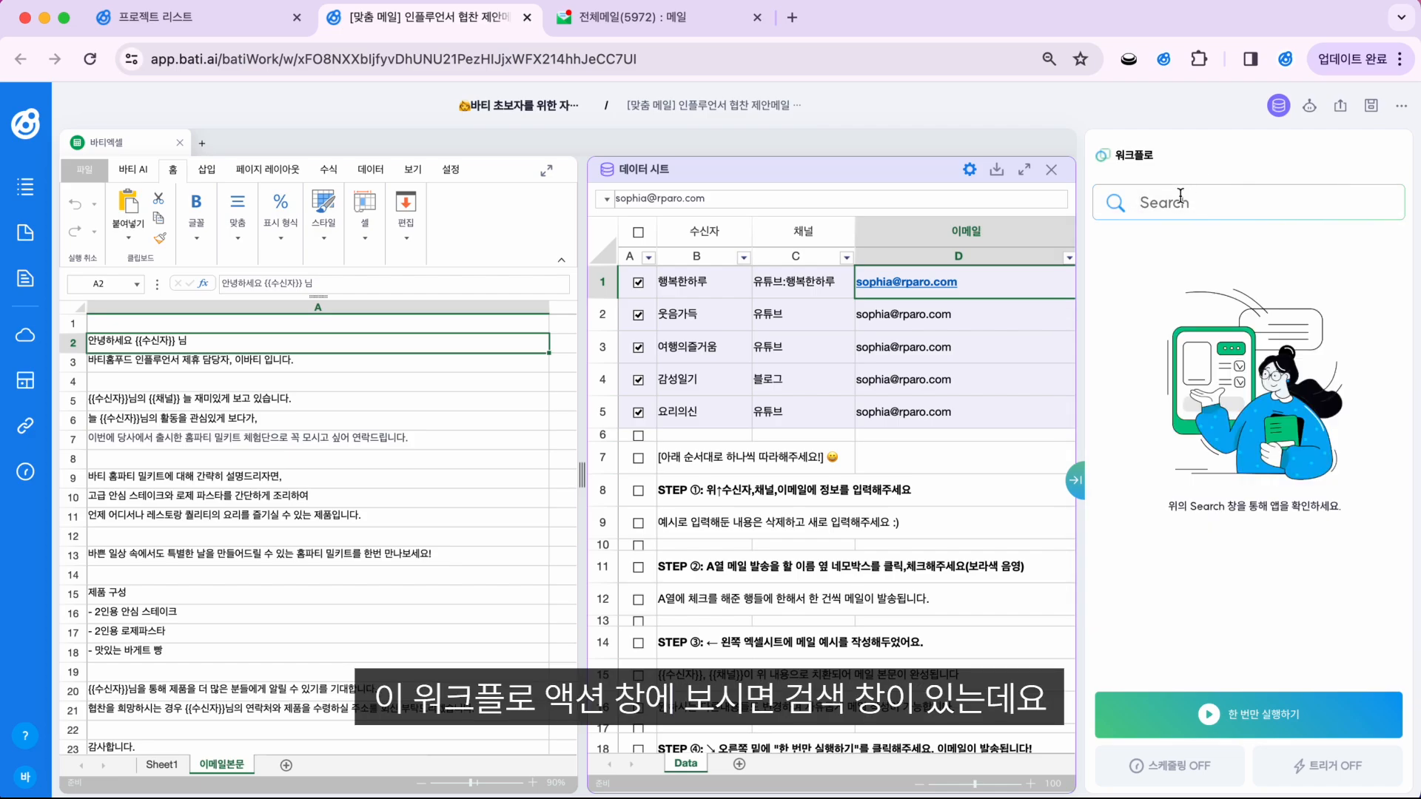
click(1219, 196)
scroll(1247, 547, down, 2)
scroll(1248, 548, down, 6)
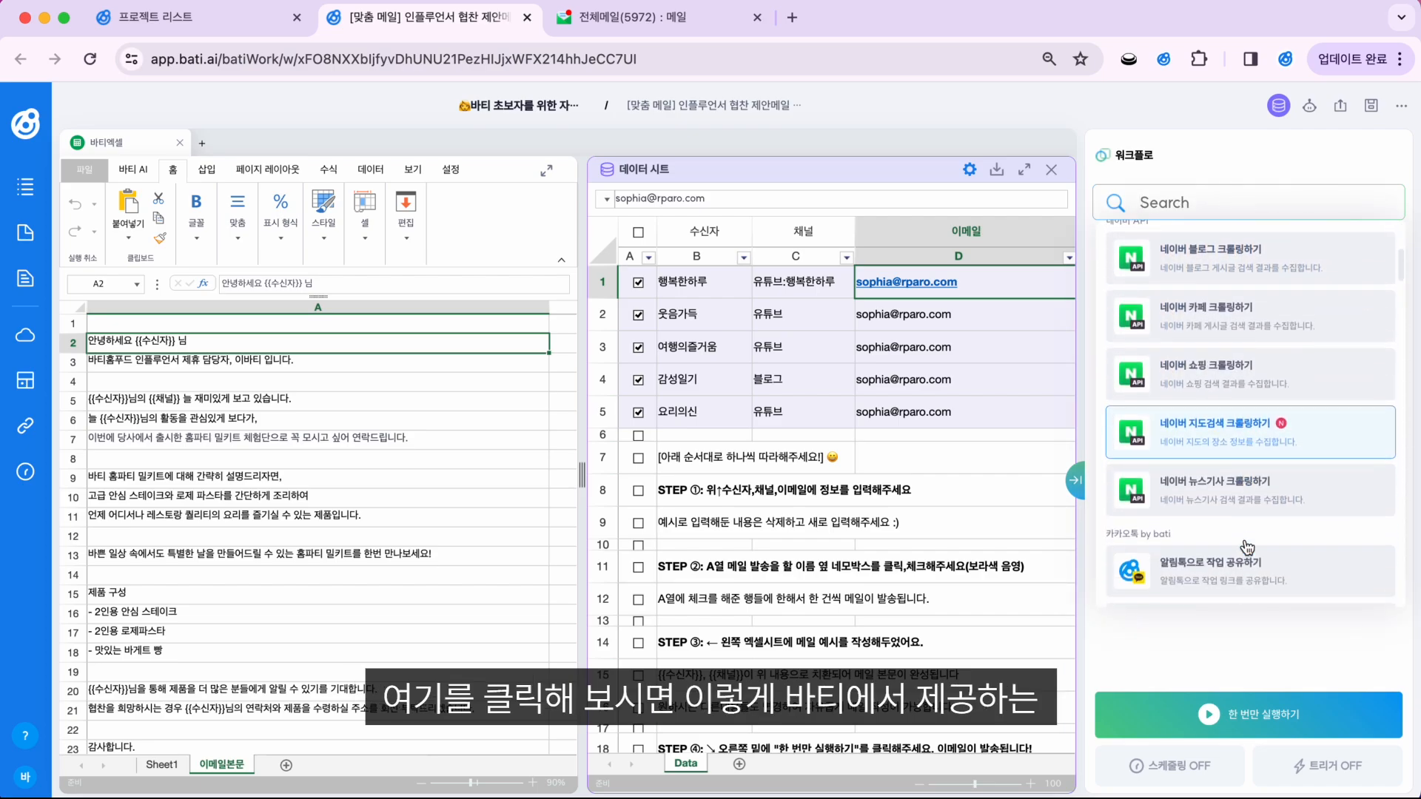
scroll(1248, 547, down, 6)
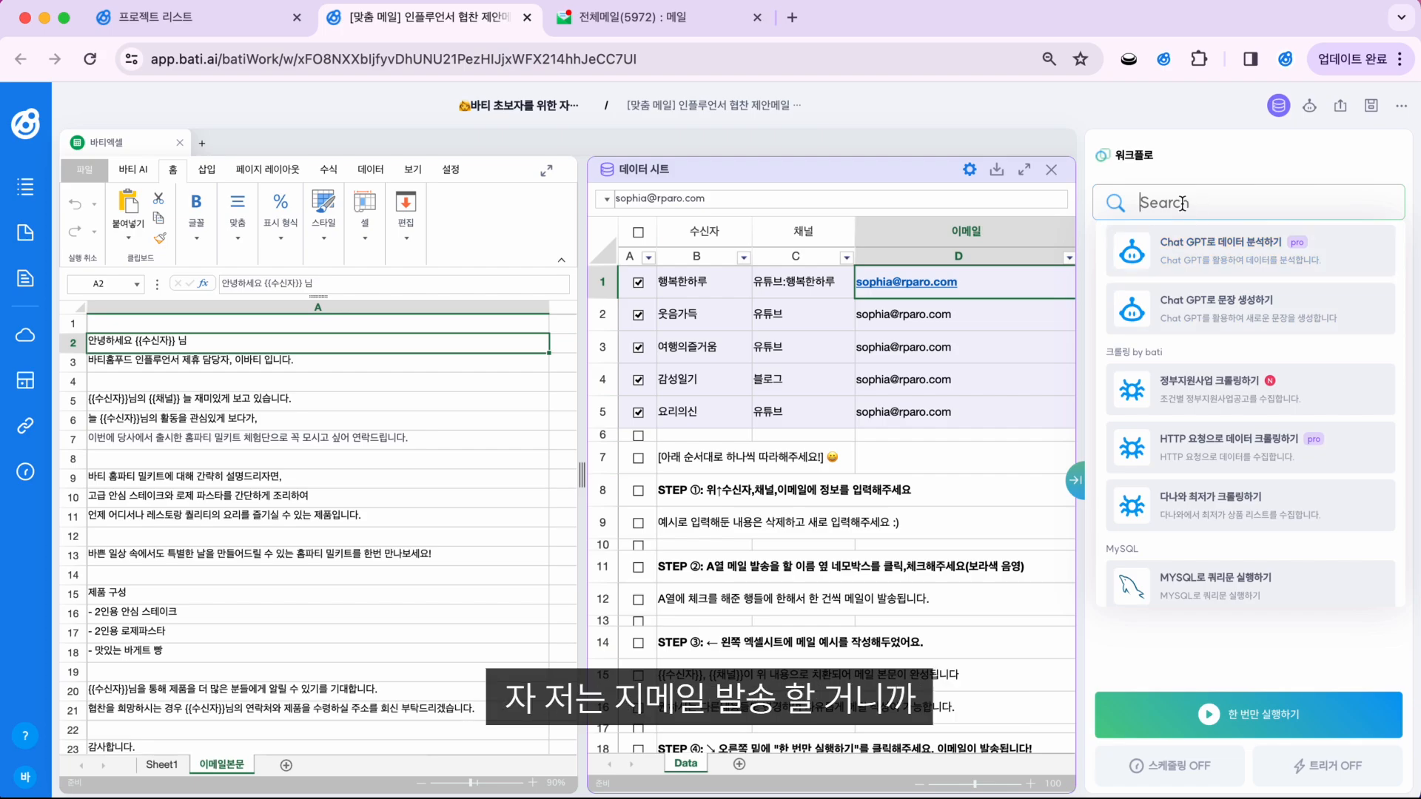
text(메일)
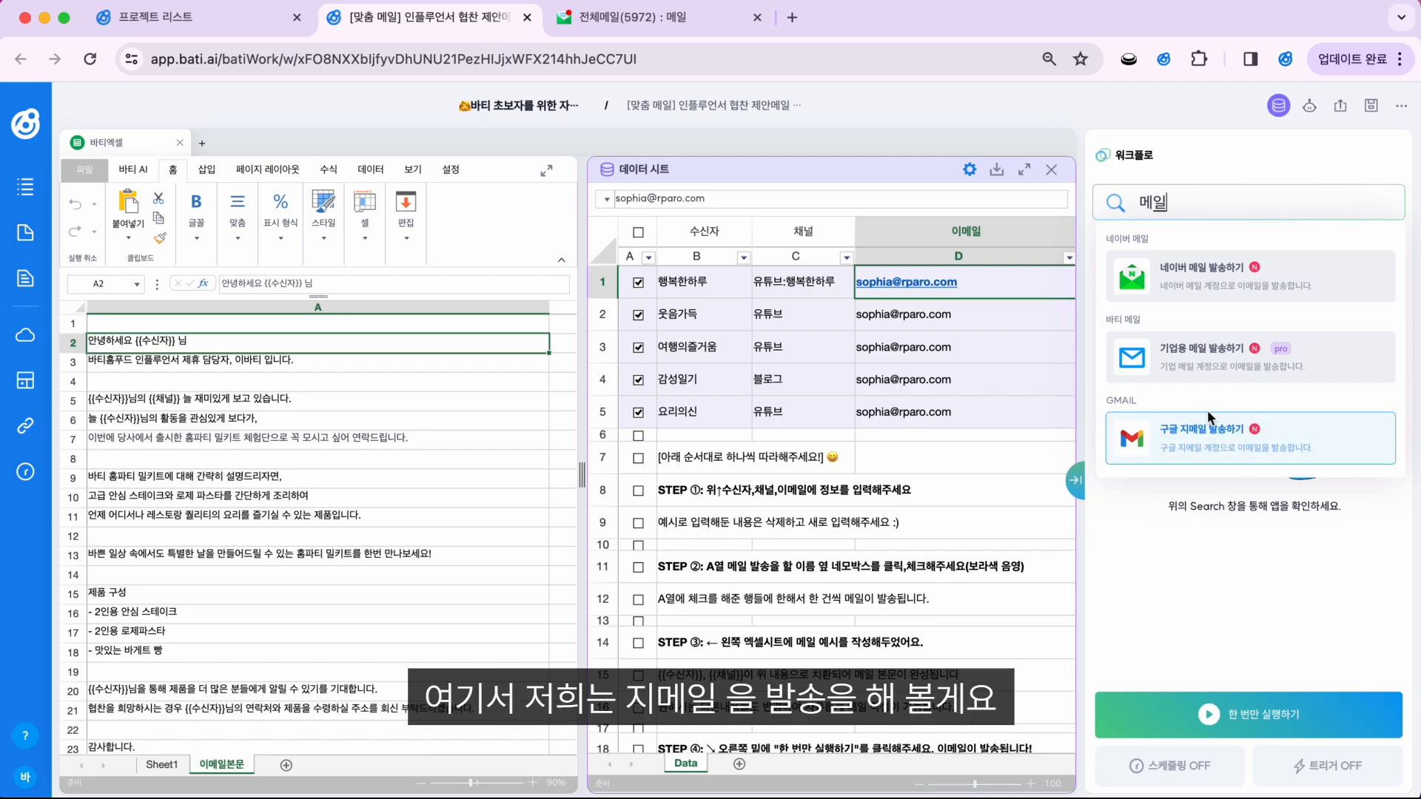
click(1376, 440)
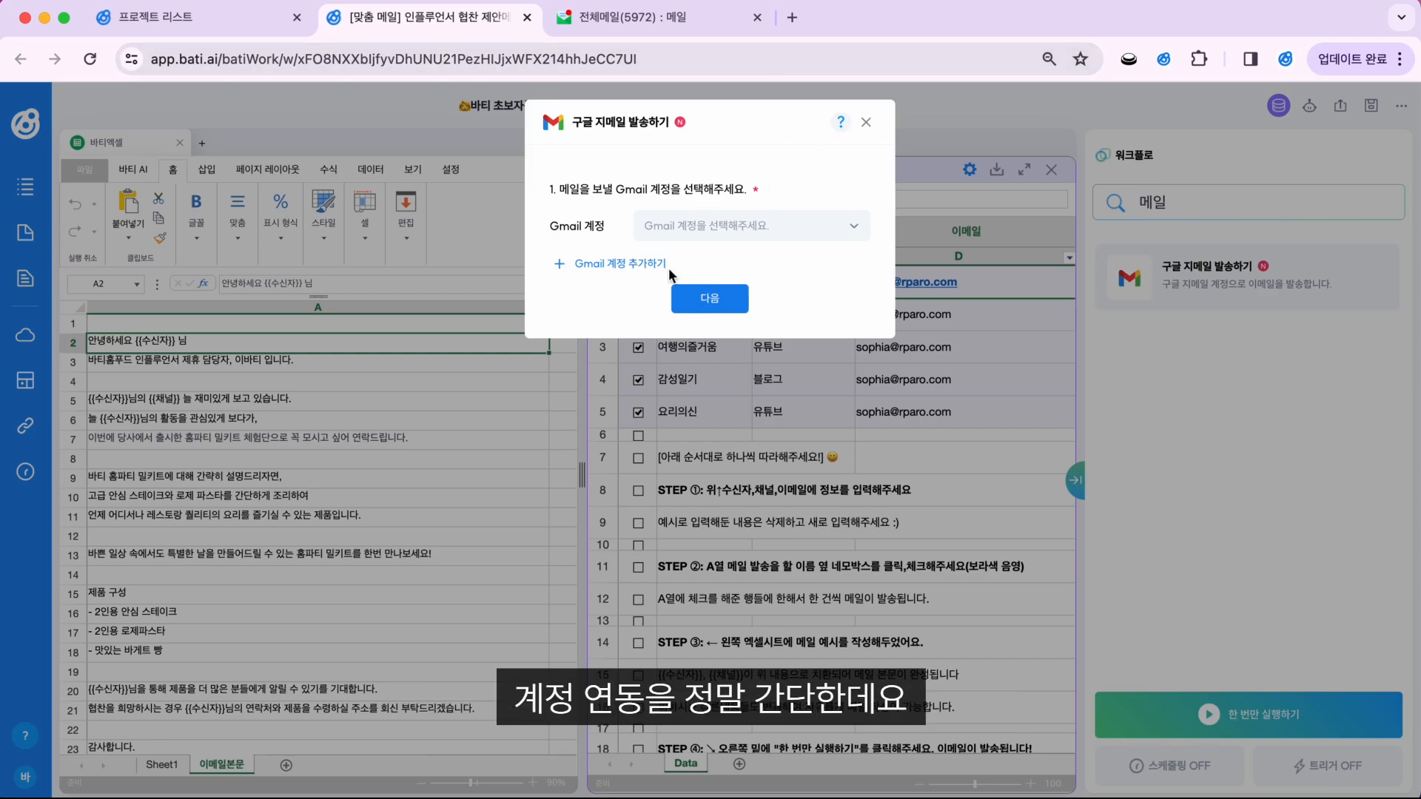
Step: Start the Gmail link and enter the Google account's email address under another account
click(614, 265)
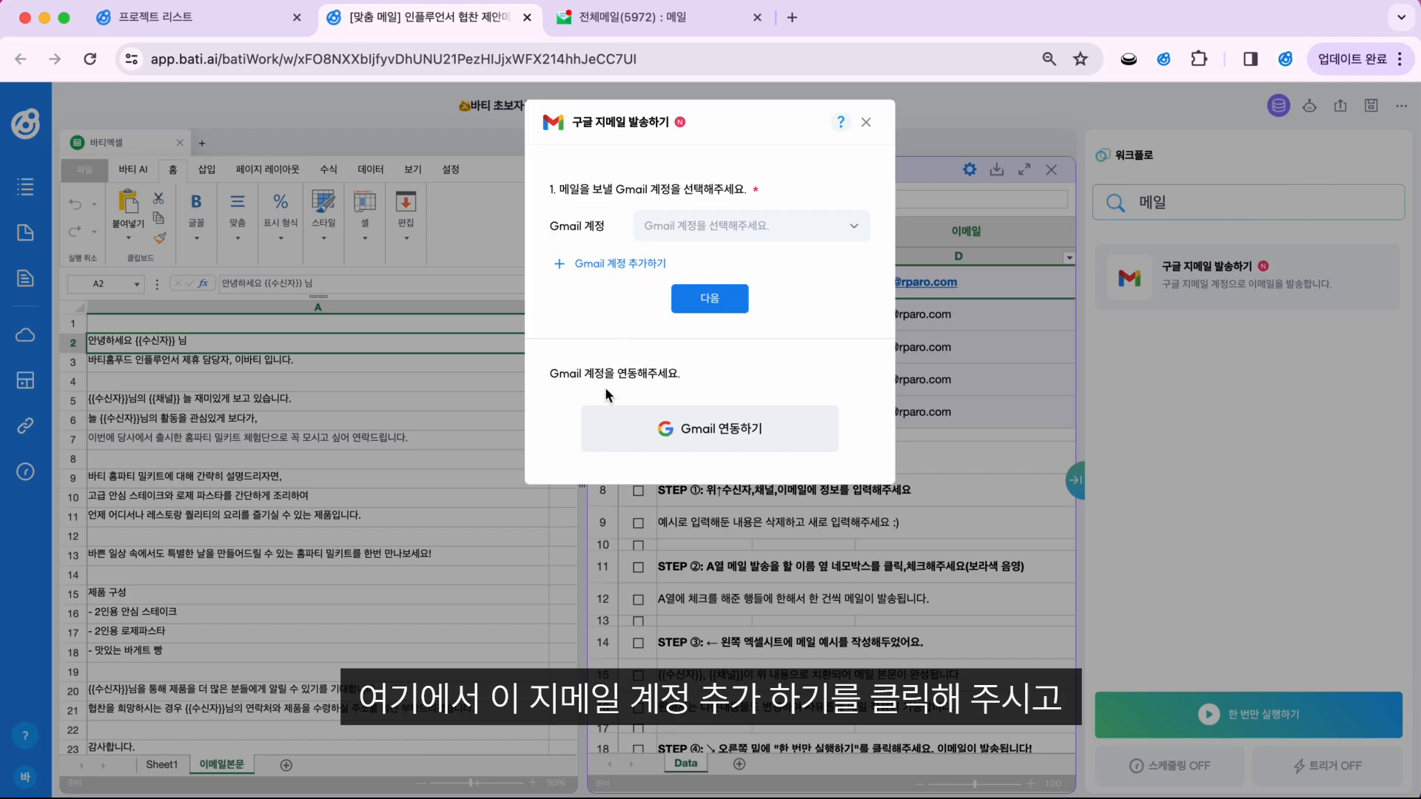
click(728, 433)
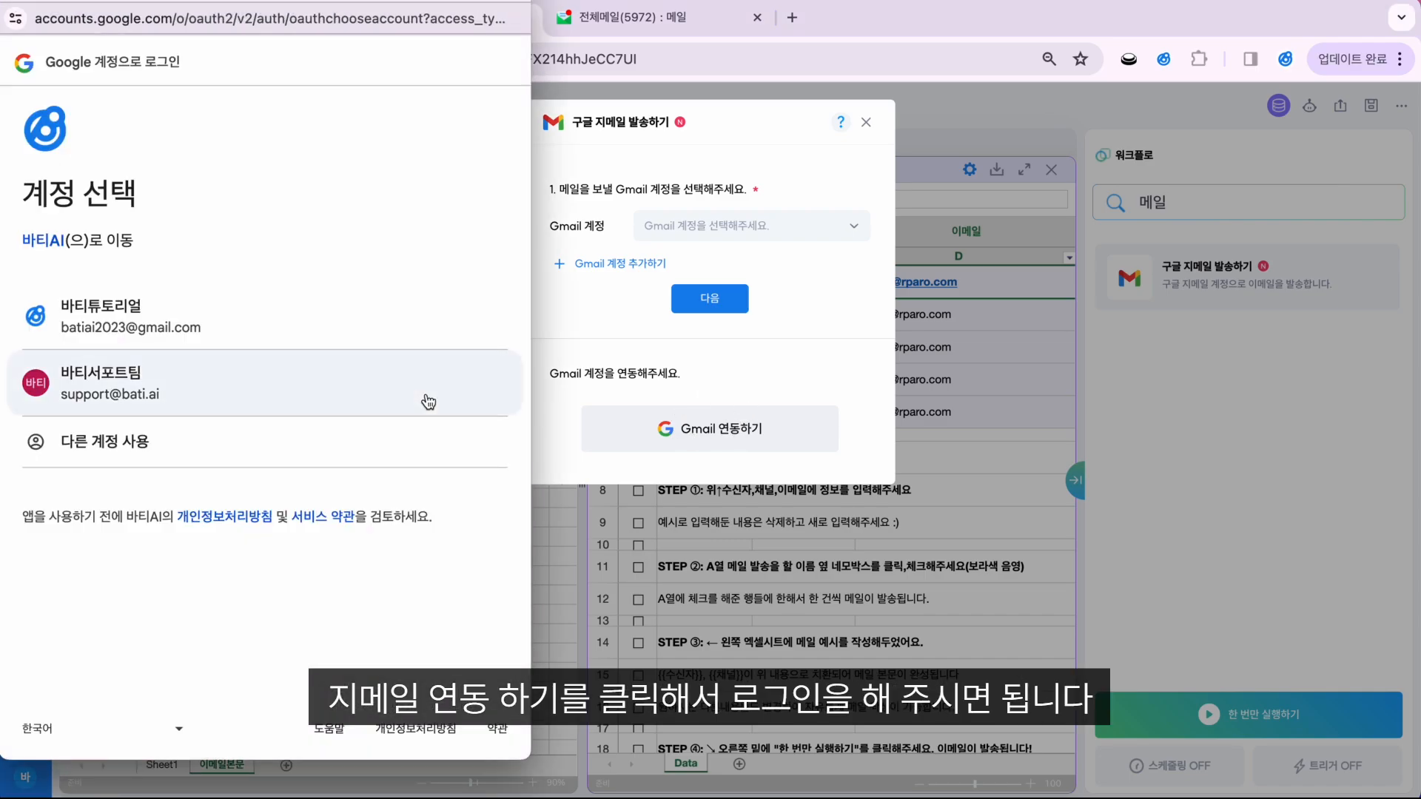
click(117, 437)
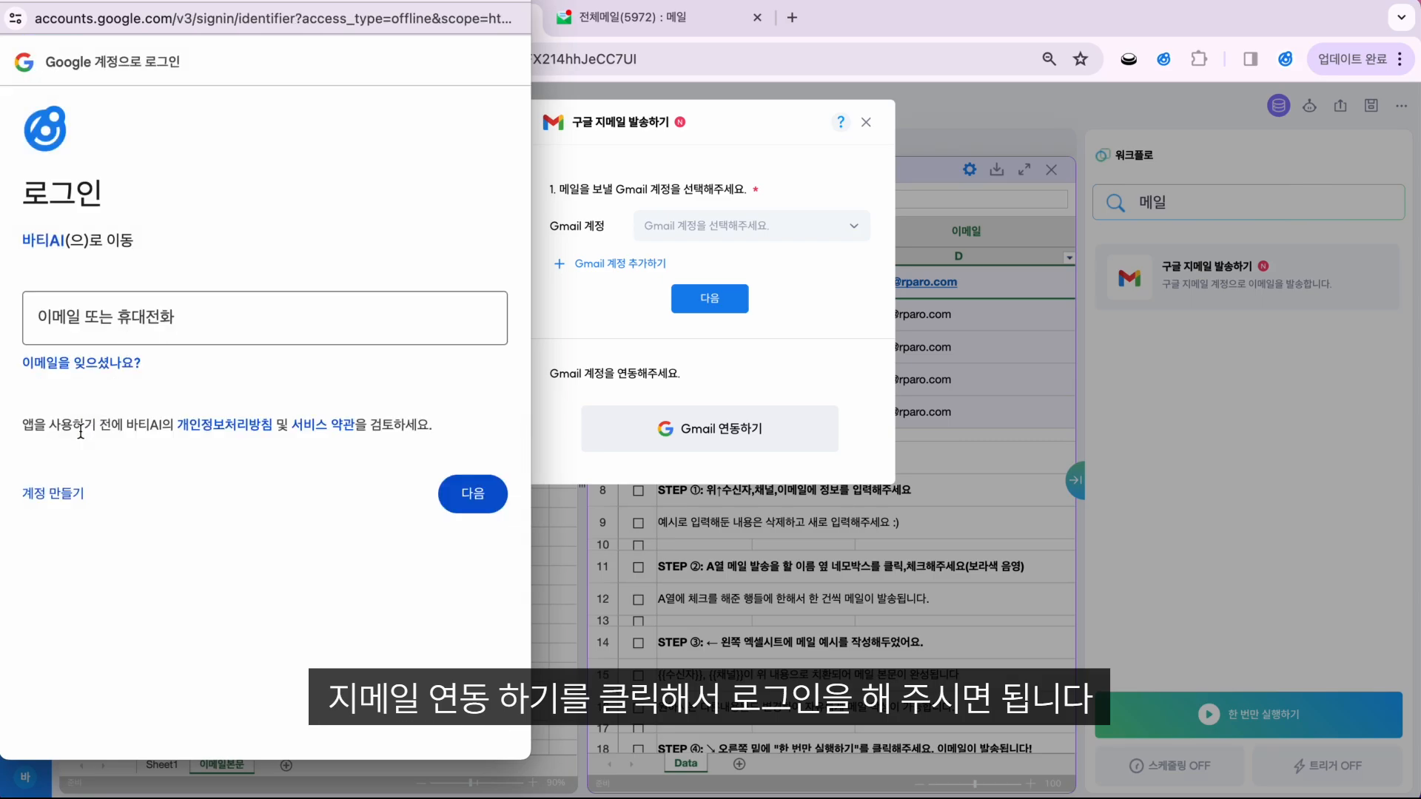
text(ㅏ지ㅣ)
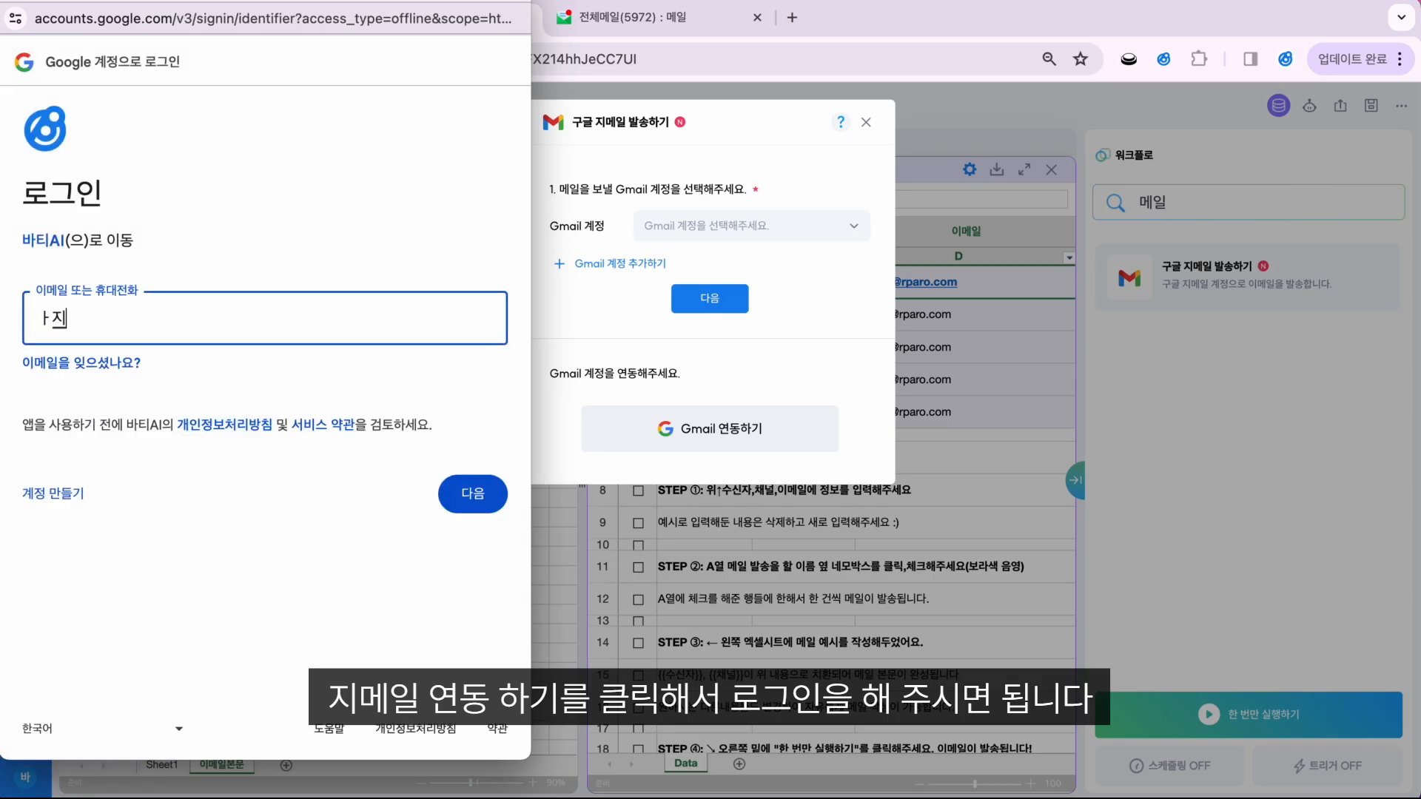
key(BackSpace)
key(BackSpace)
key(BackSpace)
text(ㅏ지)
key(BackSpace)
key(BackSpace)
key(BackSpace)
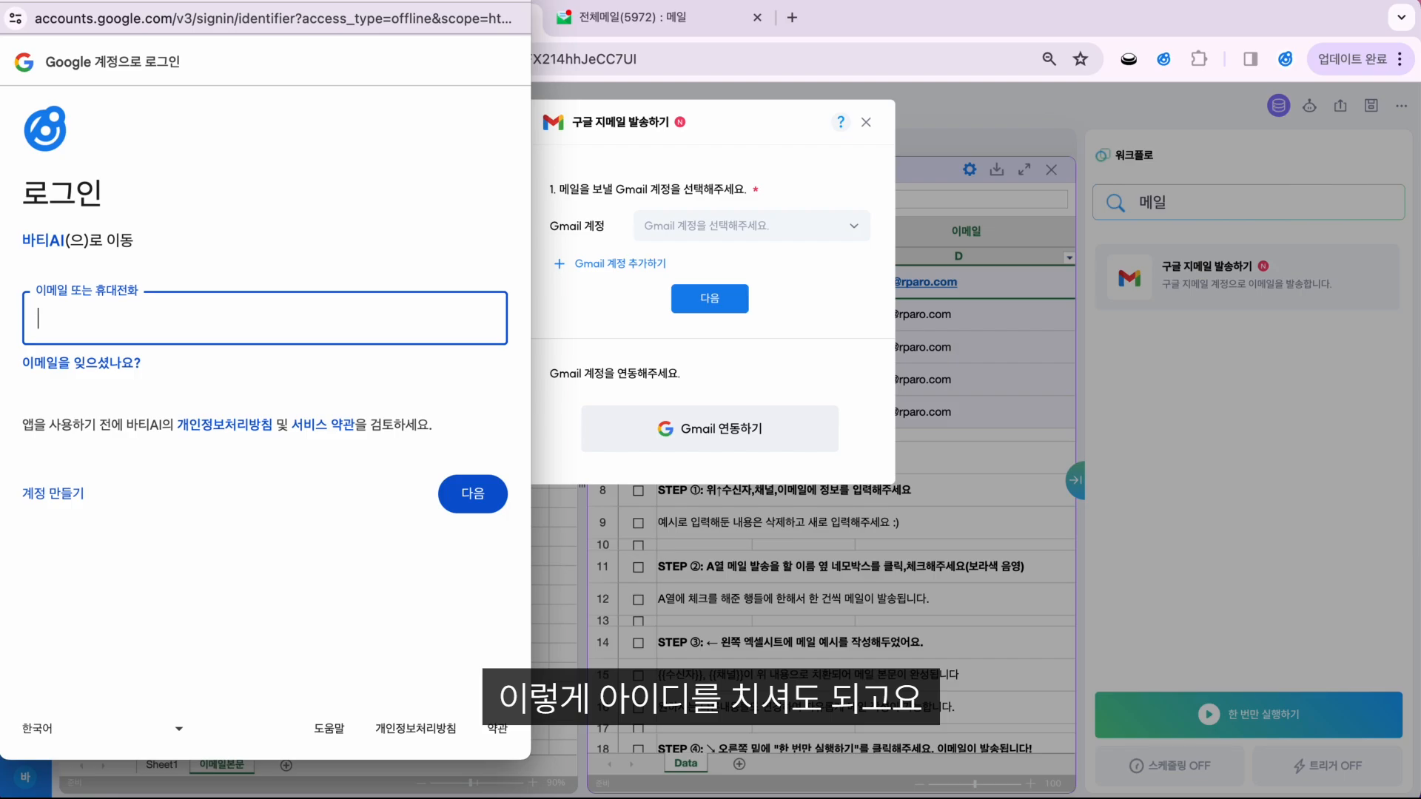
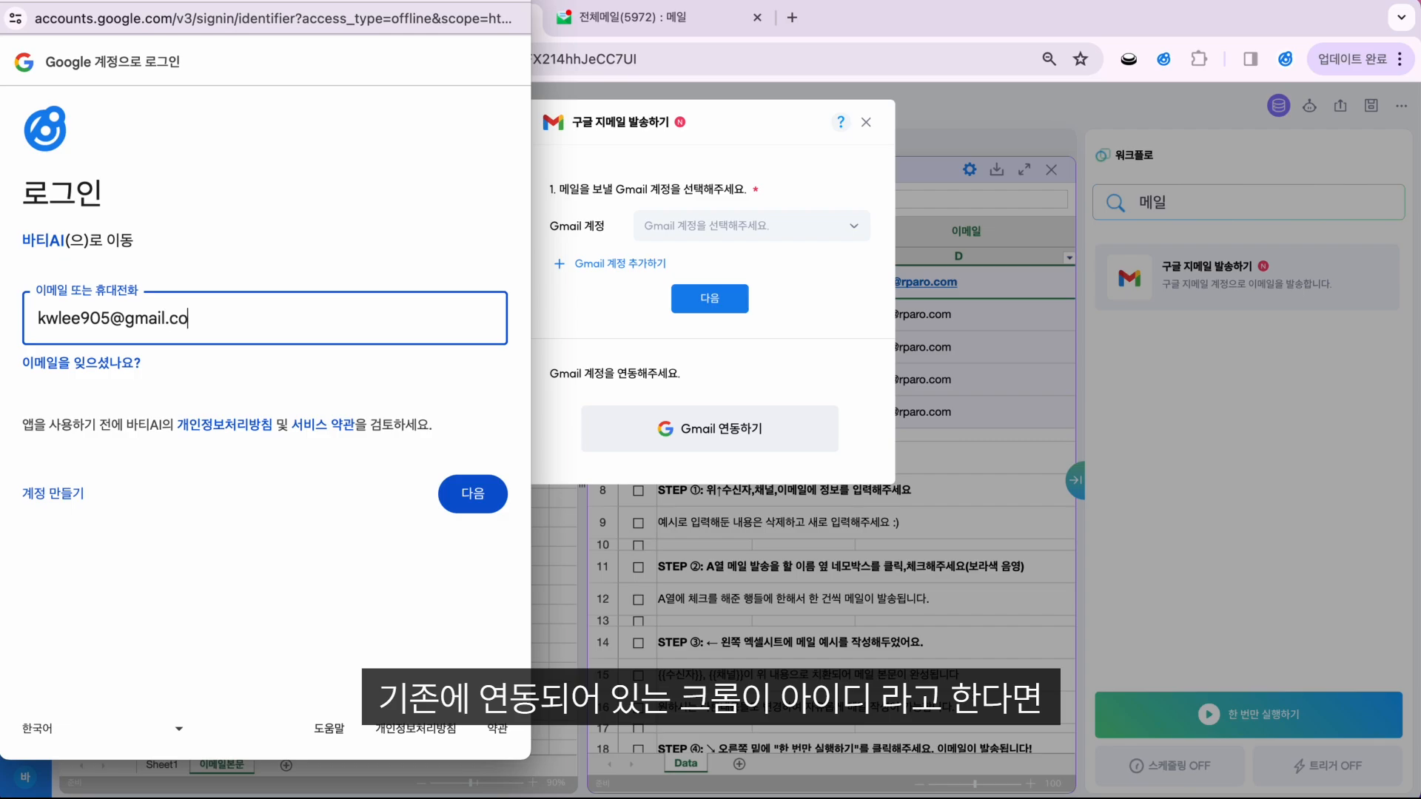
key(Return)
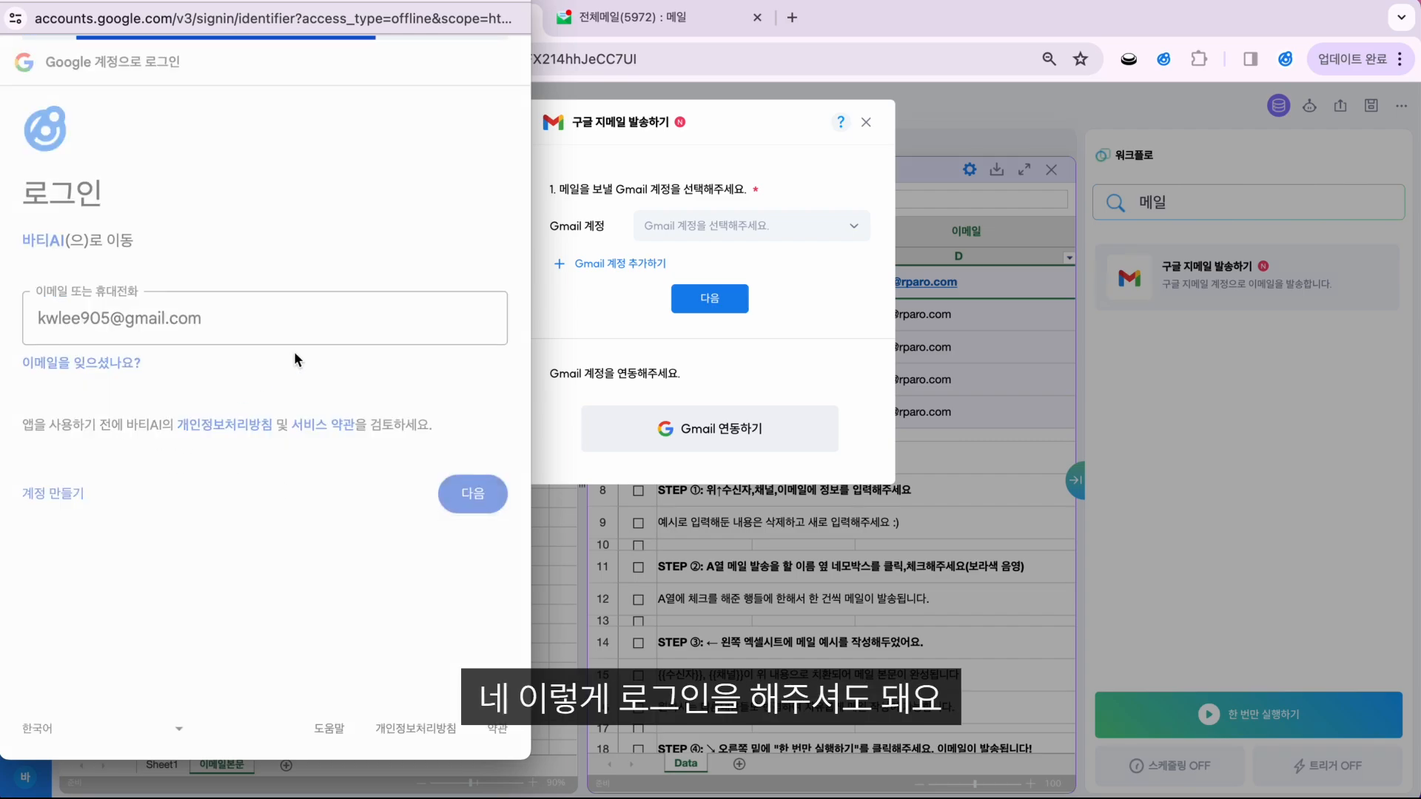
Step: Enter the account password and acknowledge the completed Gmail link
text(*************)
key(Return)
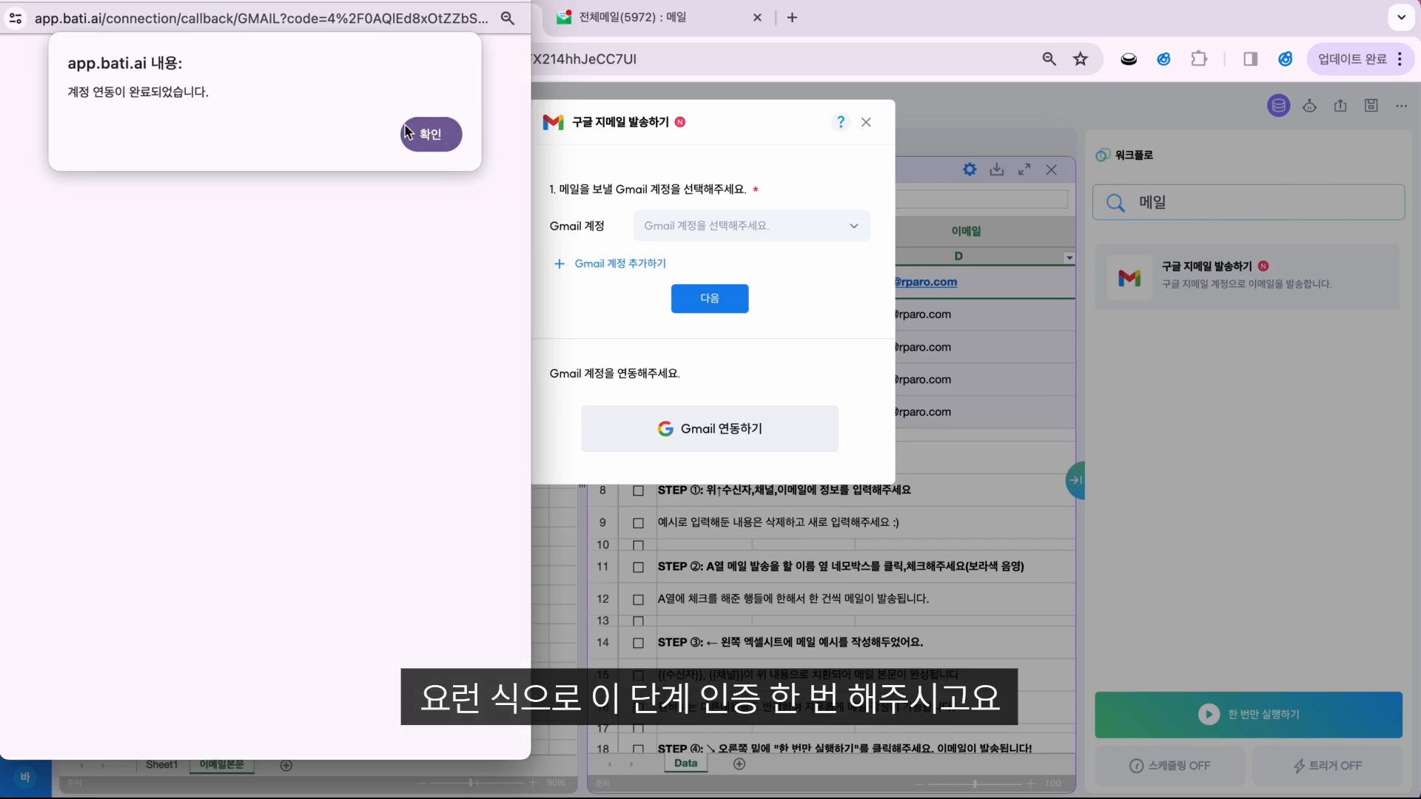
click(430, 135)
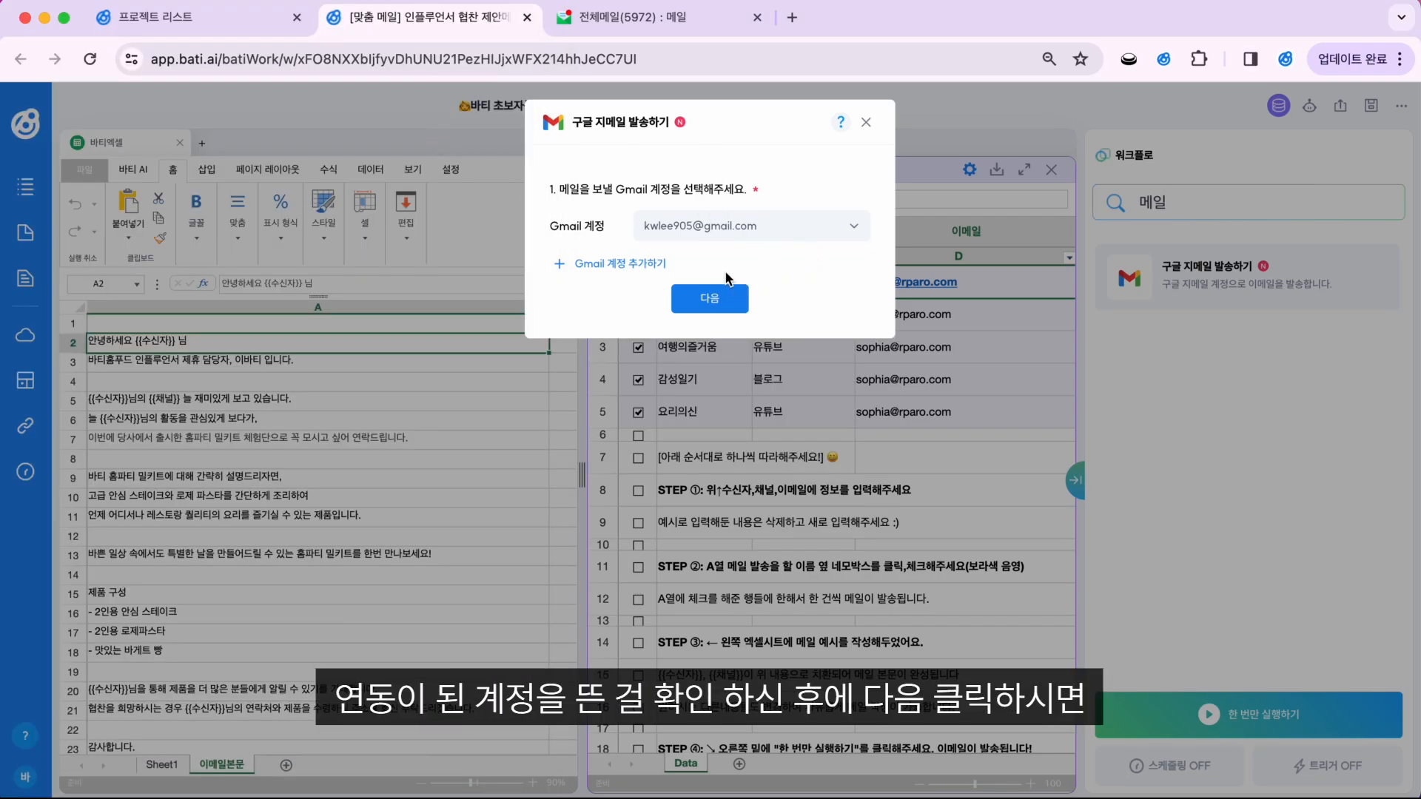
Step: Check the data sheet's email column D before choosing the recipients
click(709, 300)
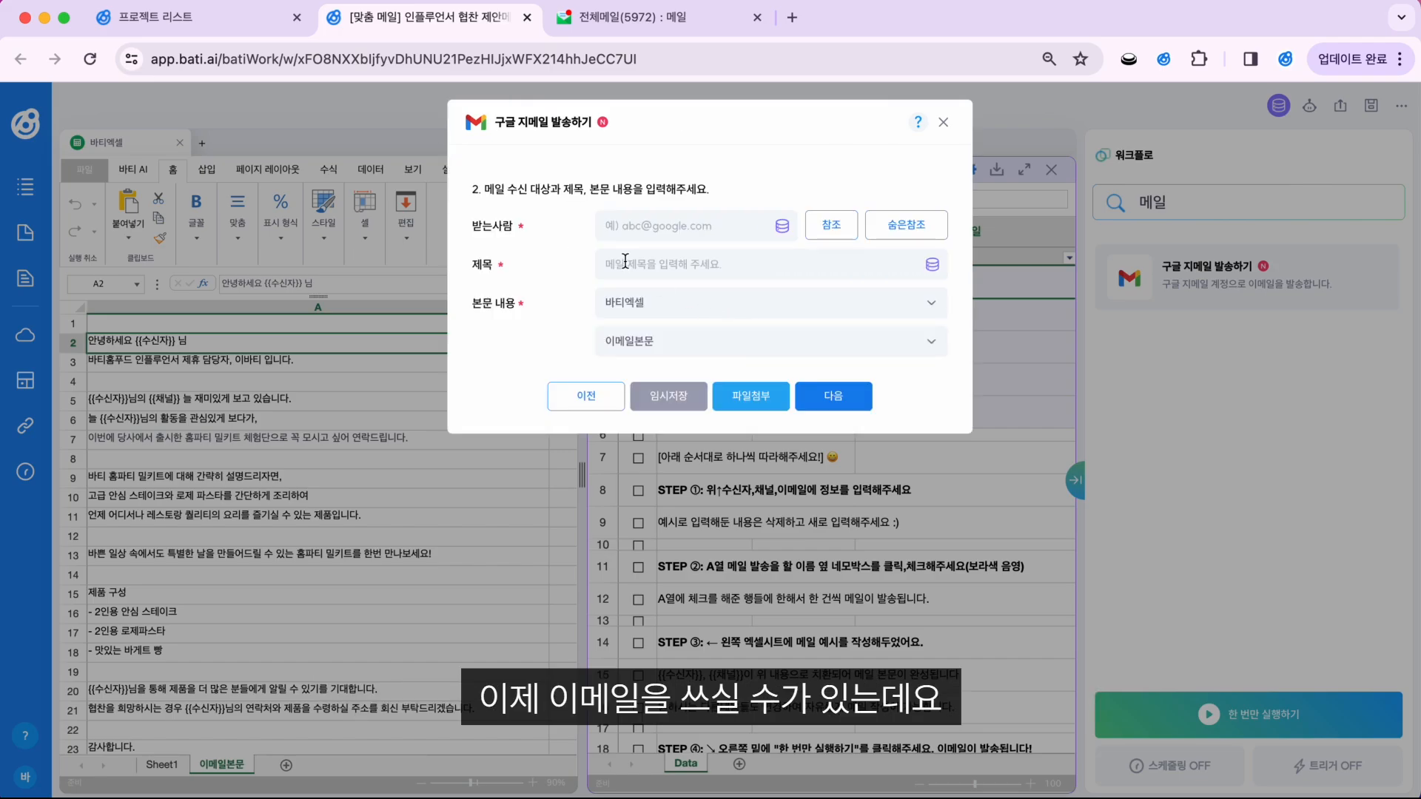
click(636, 234)
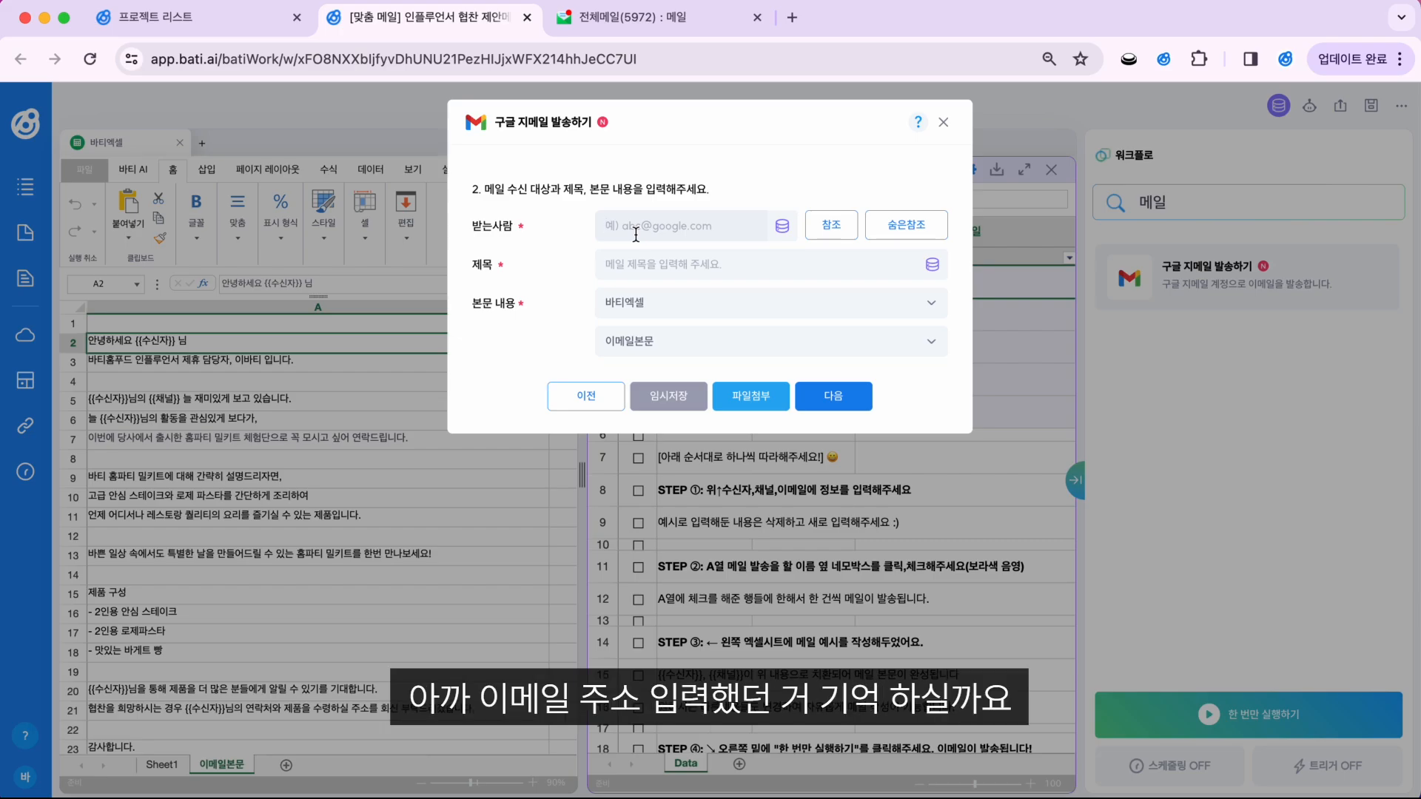
click(943, 122)
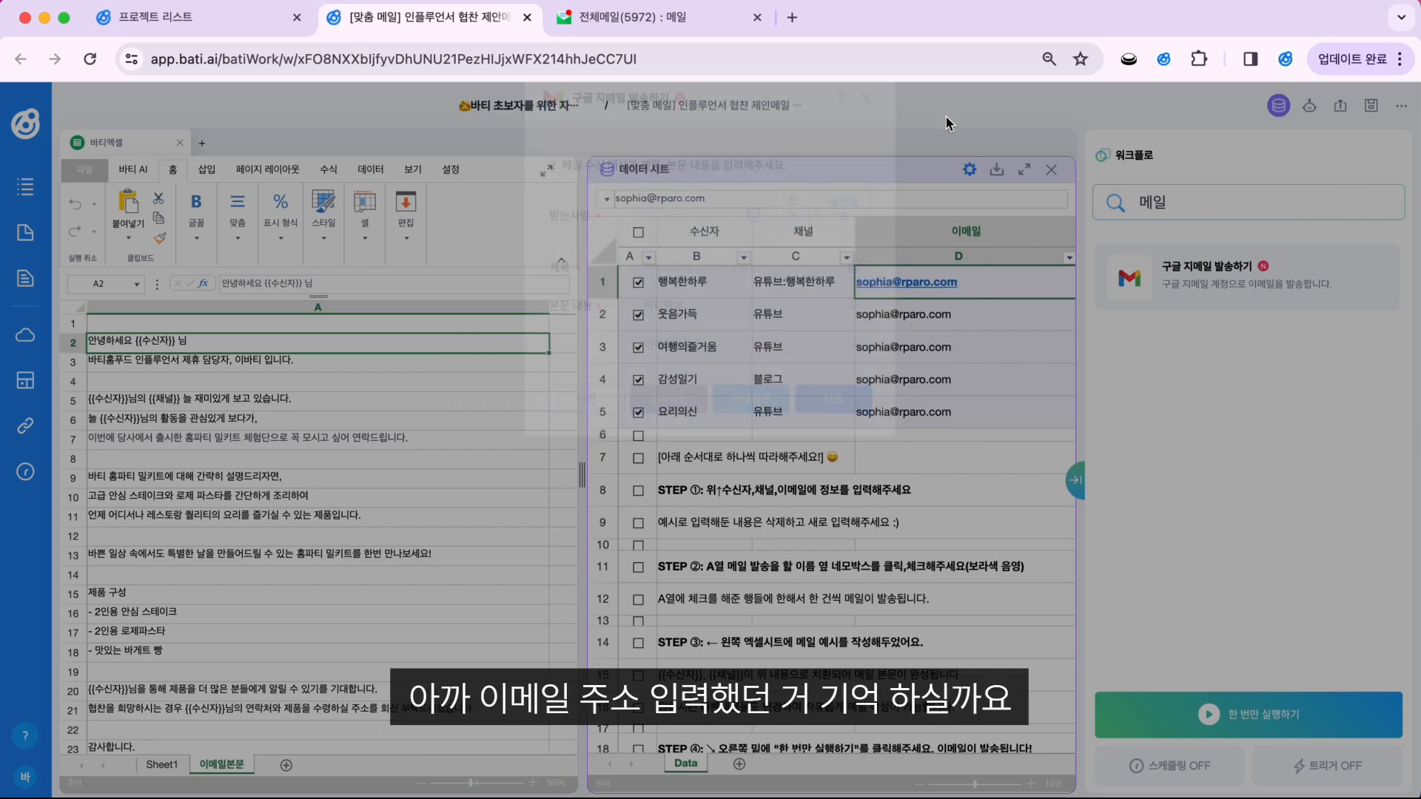
click(952, 243)
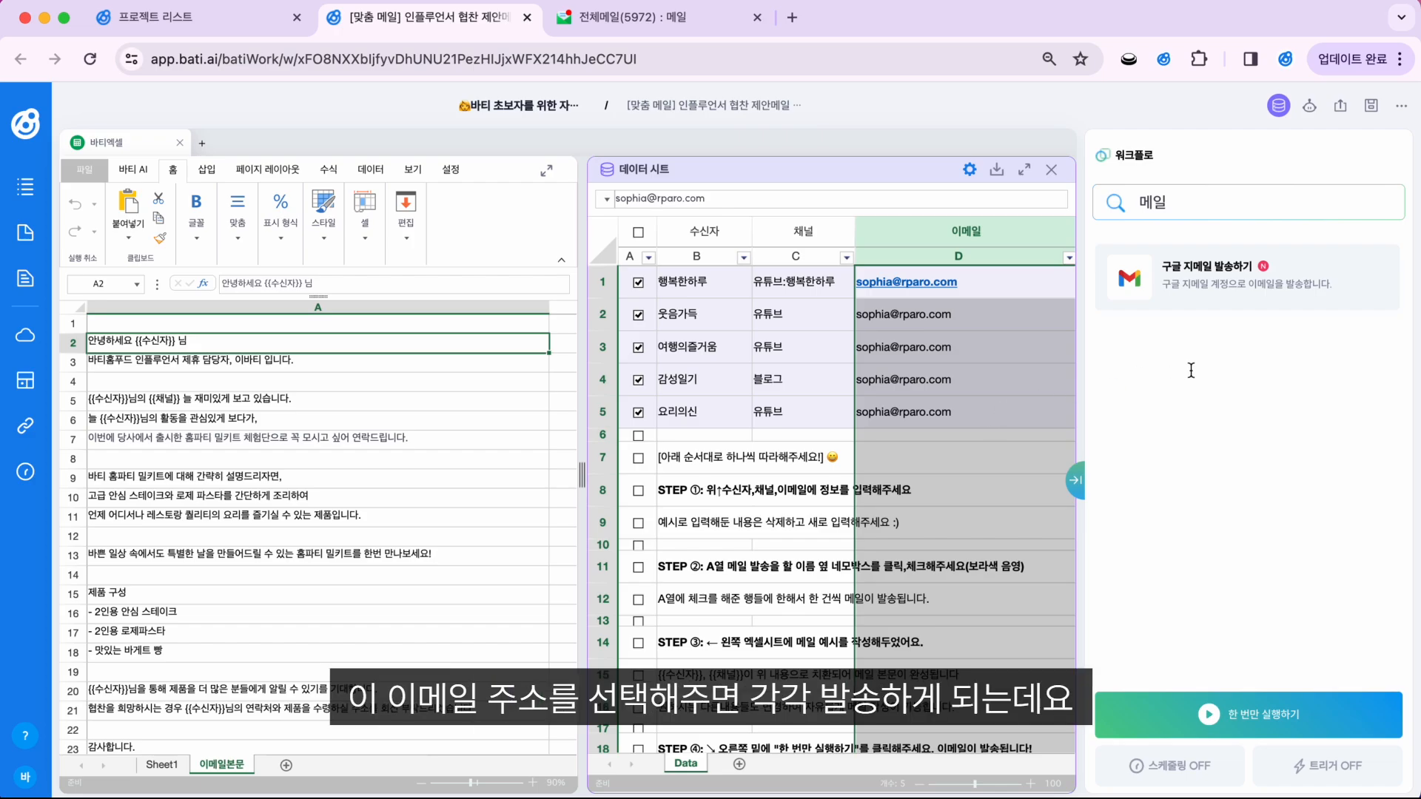
click(1006, 282)
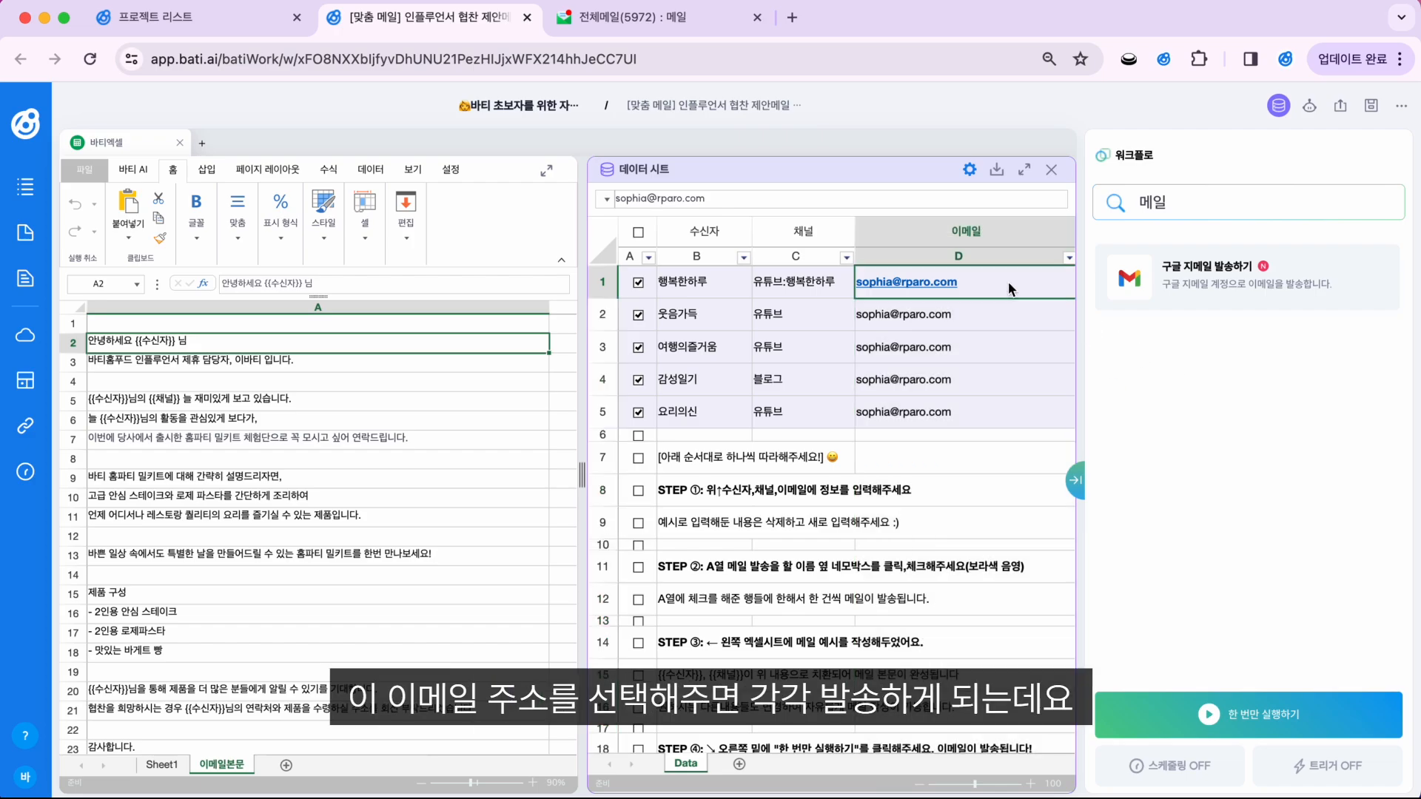
Step: Set the Gmail action's 받는사람 field to the Data!이메일 column
click(1221, 270)
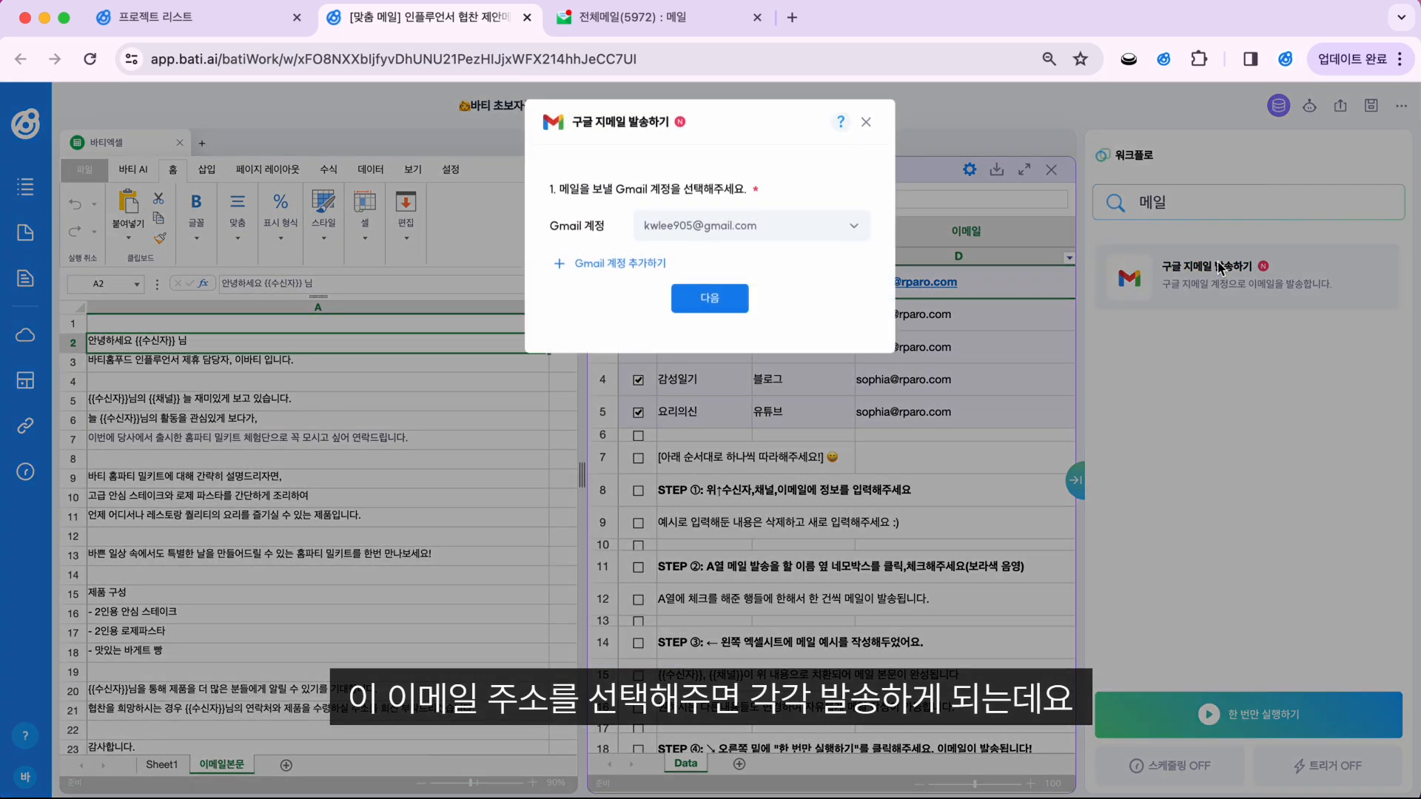
click(742, 299)
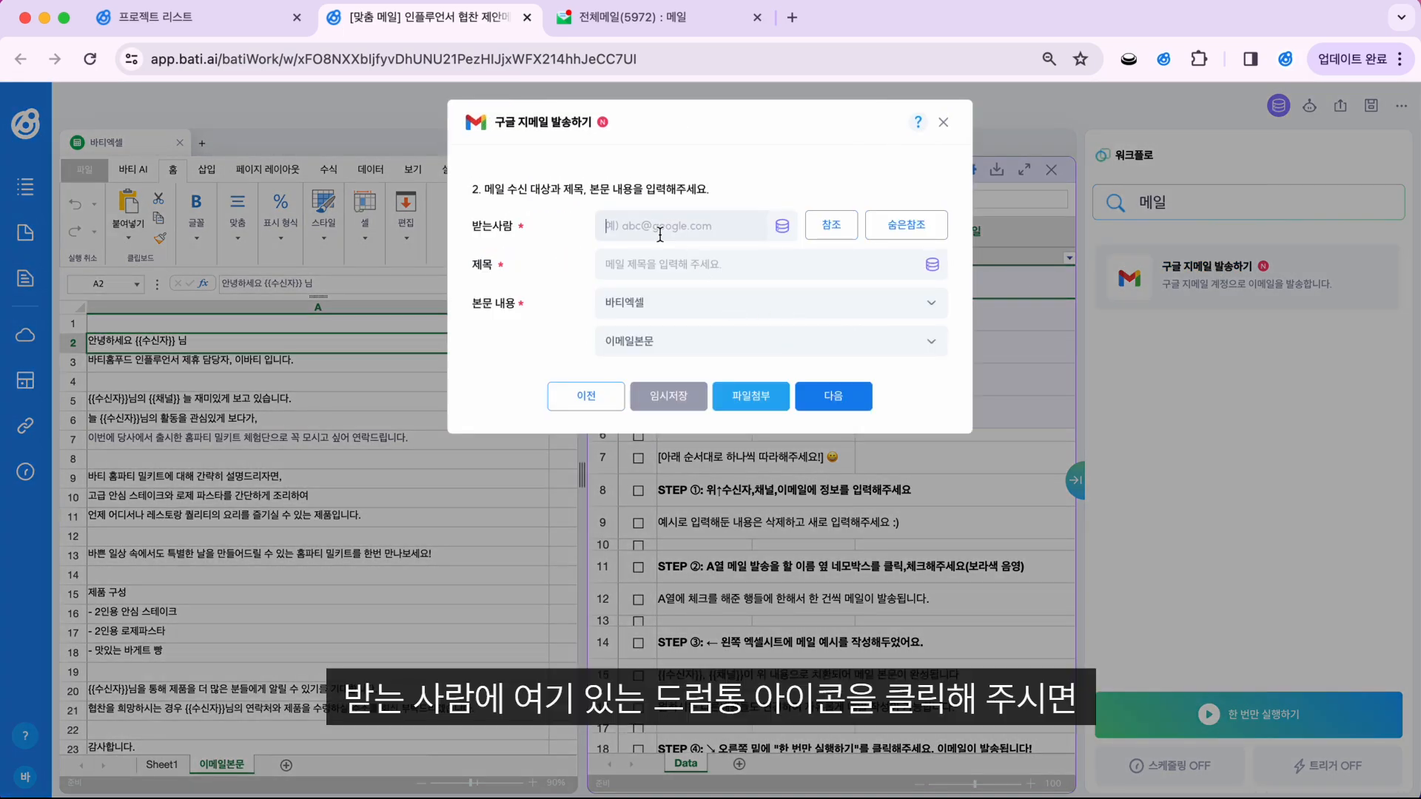
click(786, 229)
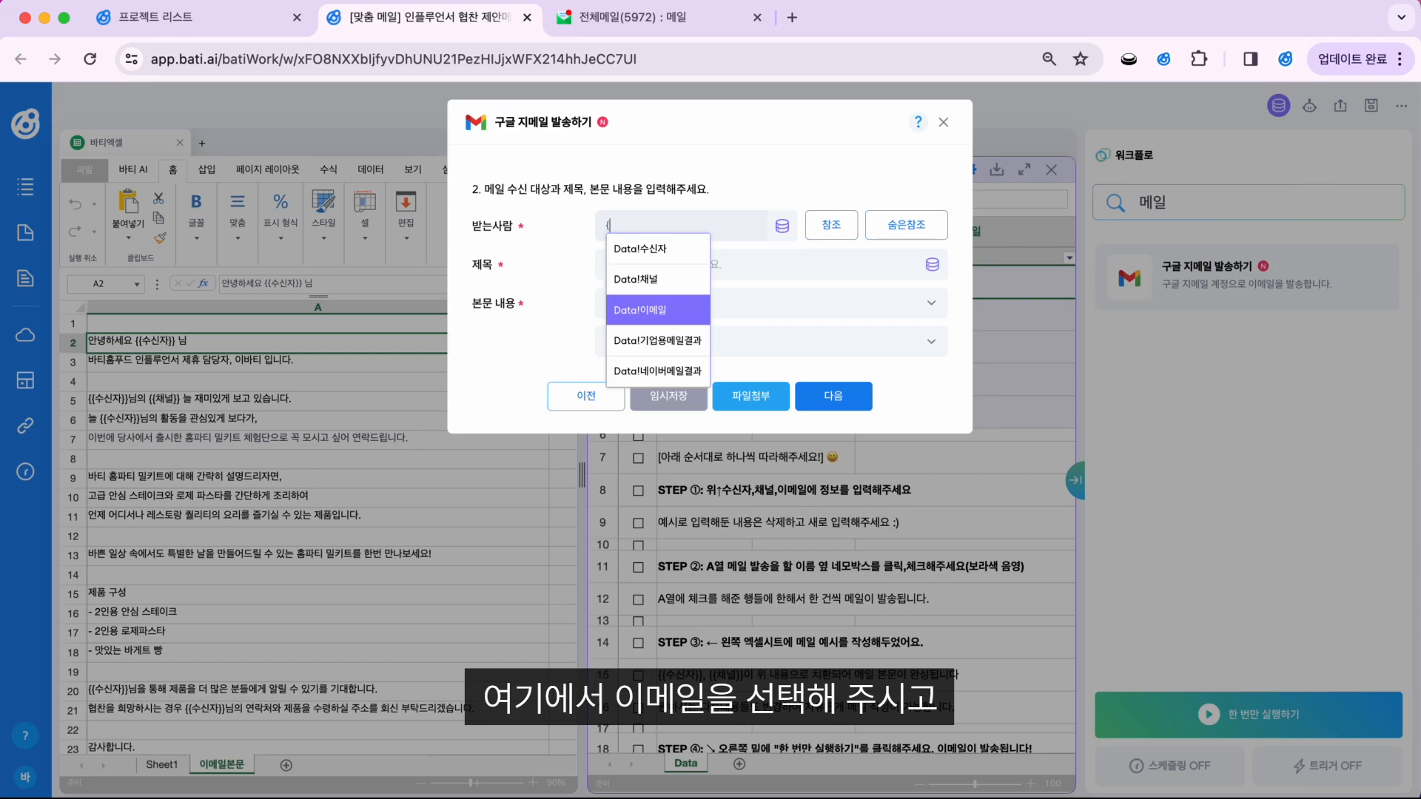
key(Return)
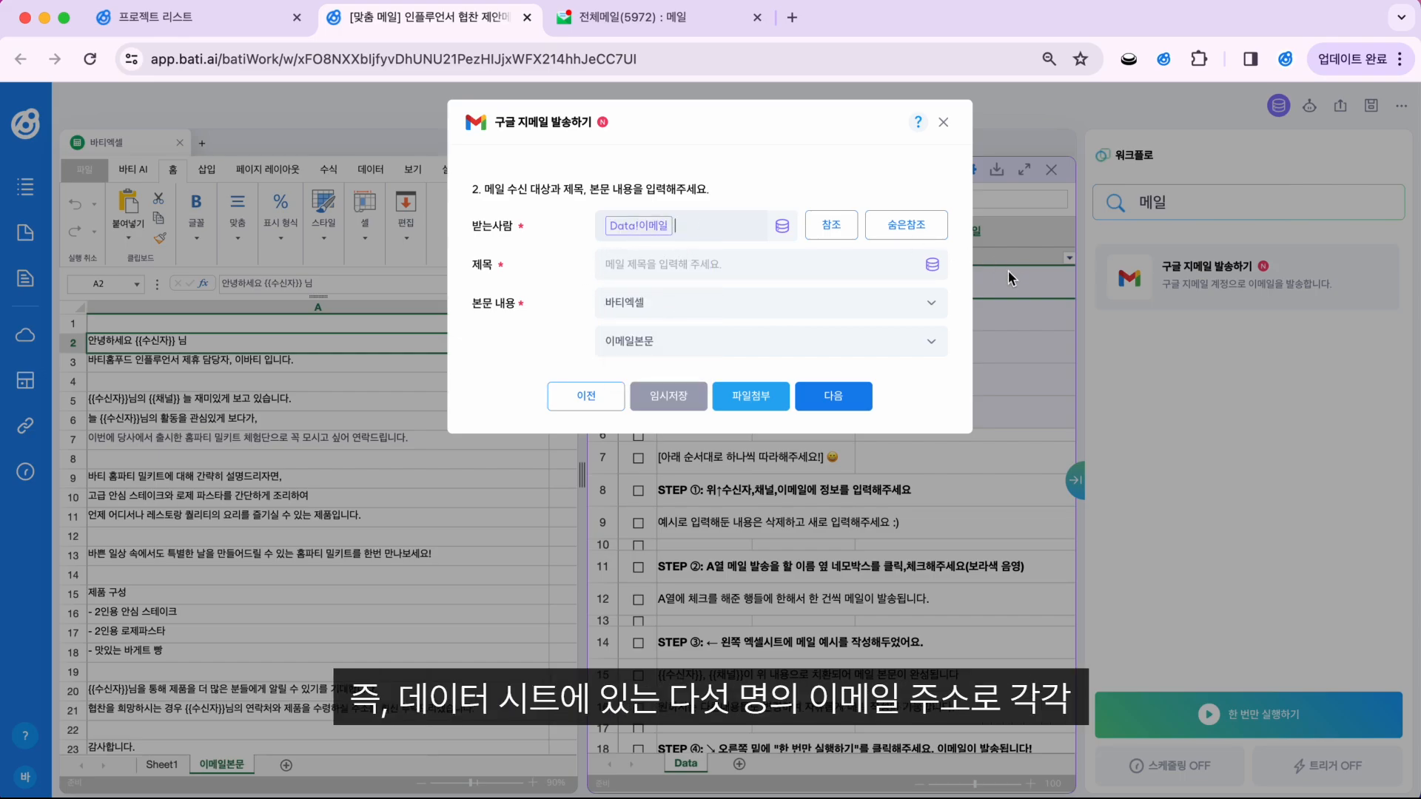
click(1036, 280)
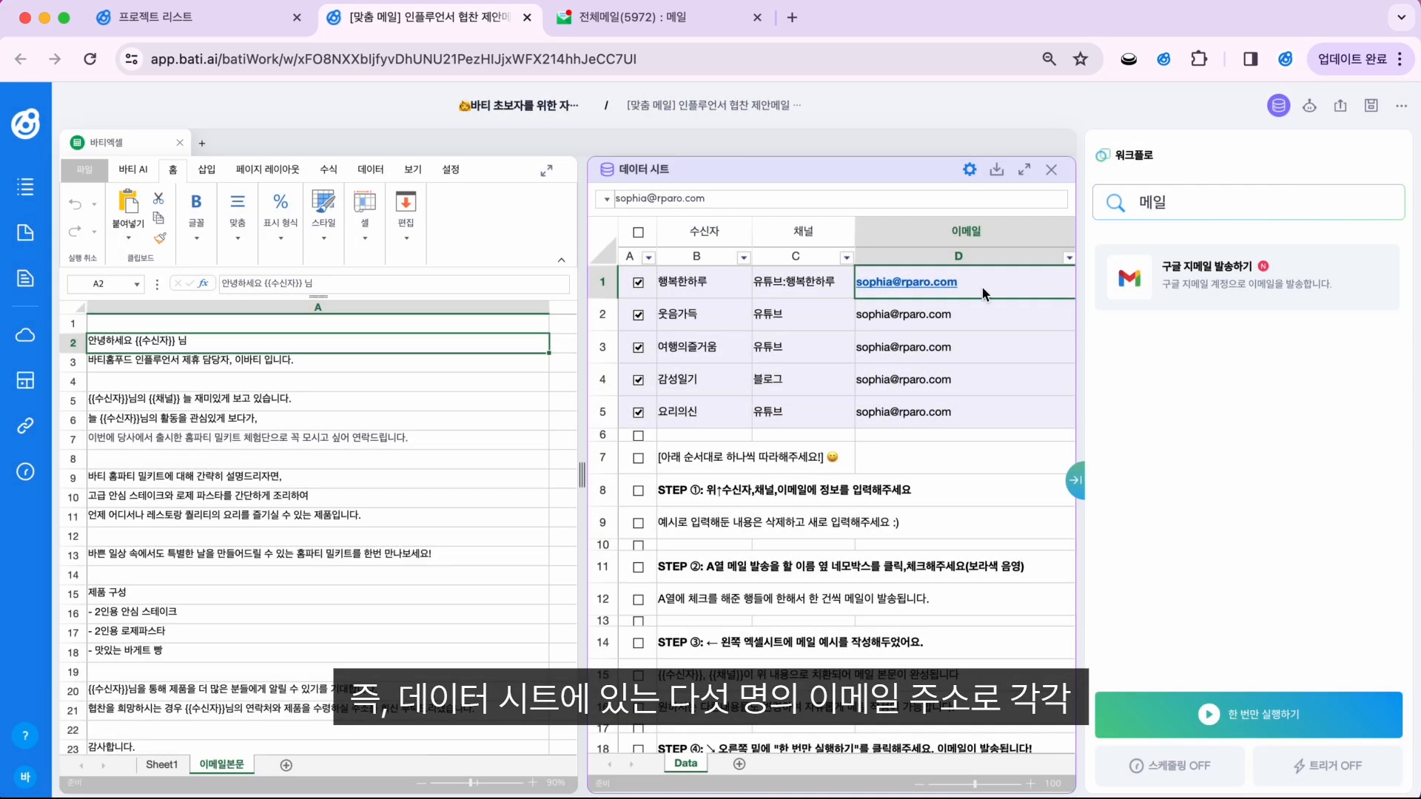
click(1206, 275)
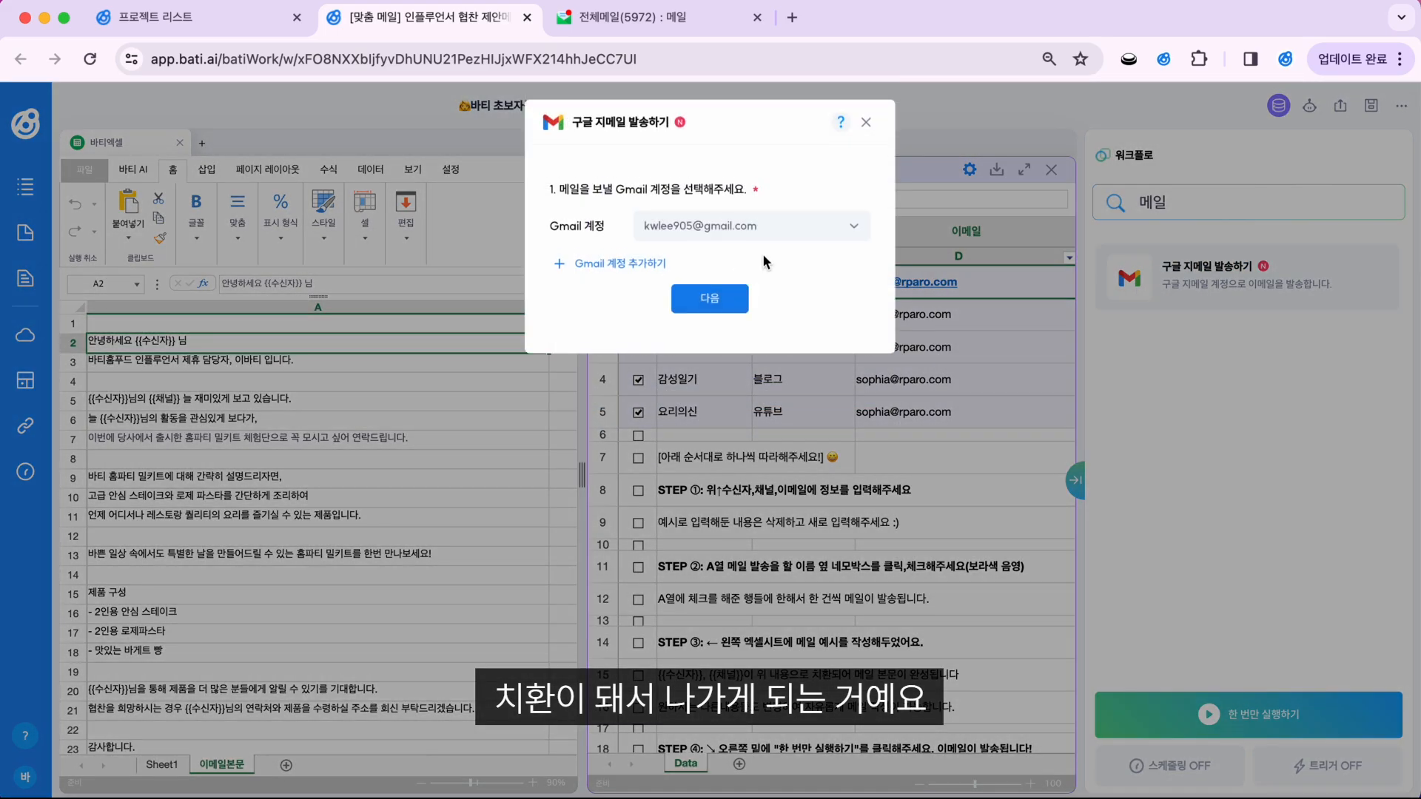
click(709, 296)
click(781, 226)
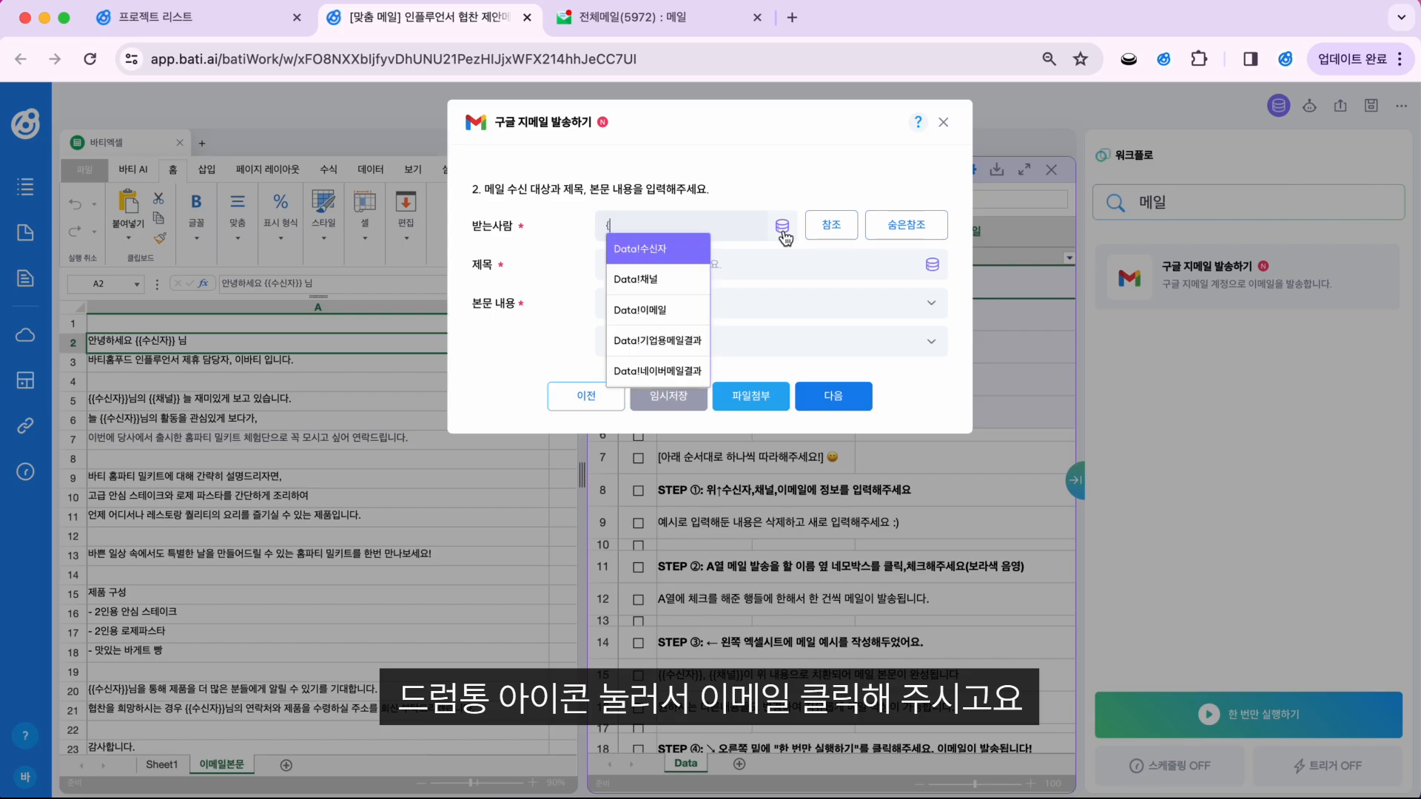
click(640, 309)
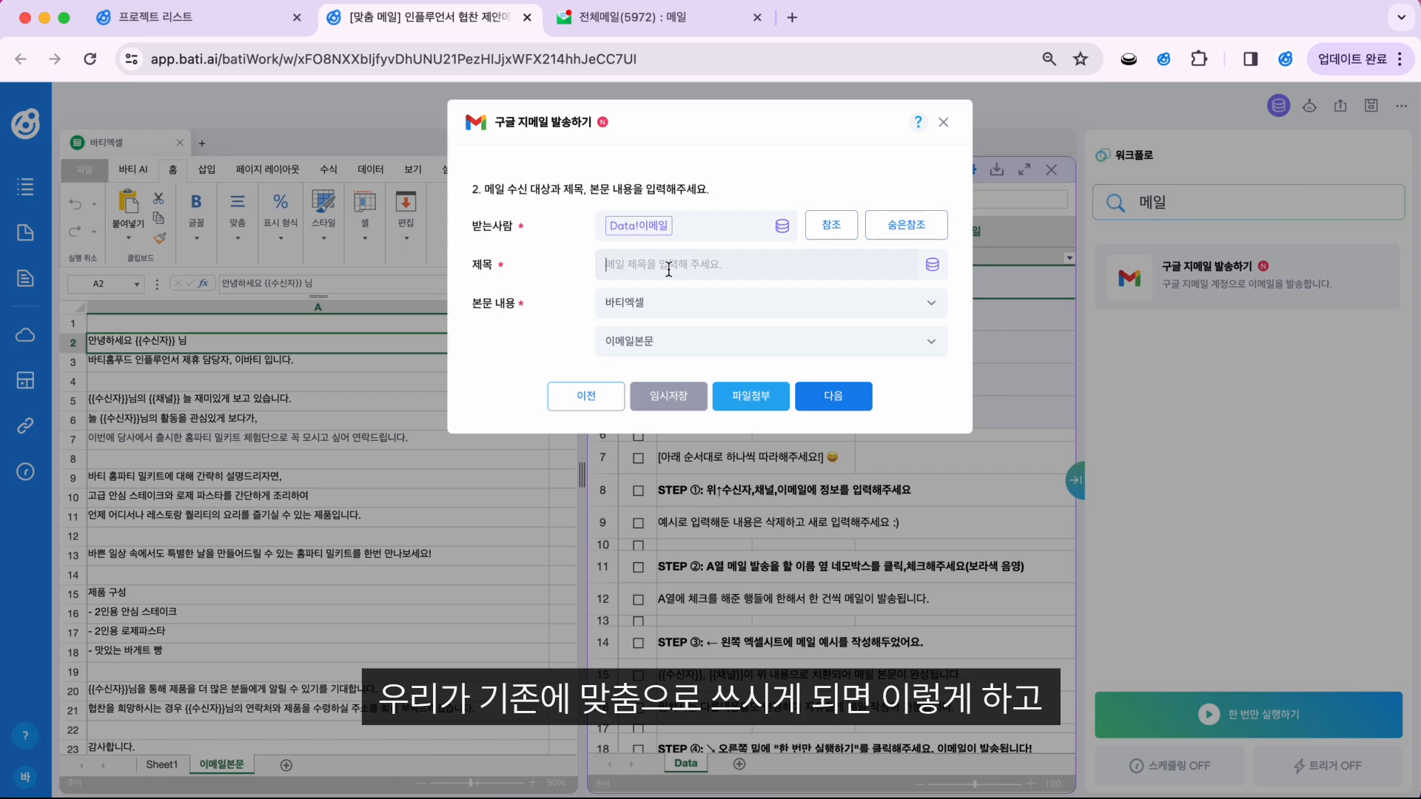
Step: Set the subject to '[테스트] Data!수신자 님, 제휴제안 드립니다.'
text([xptmxm)
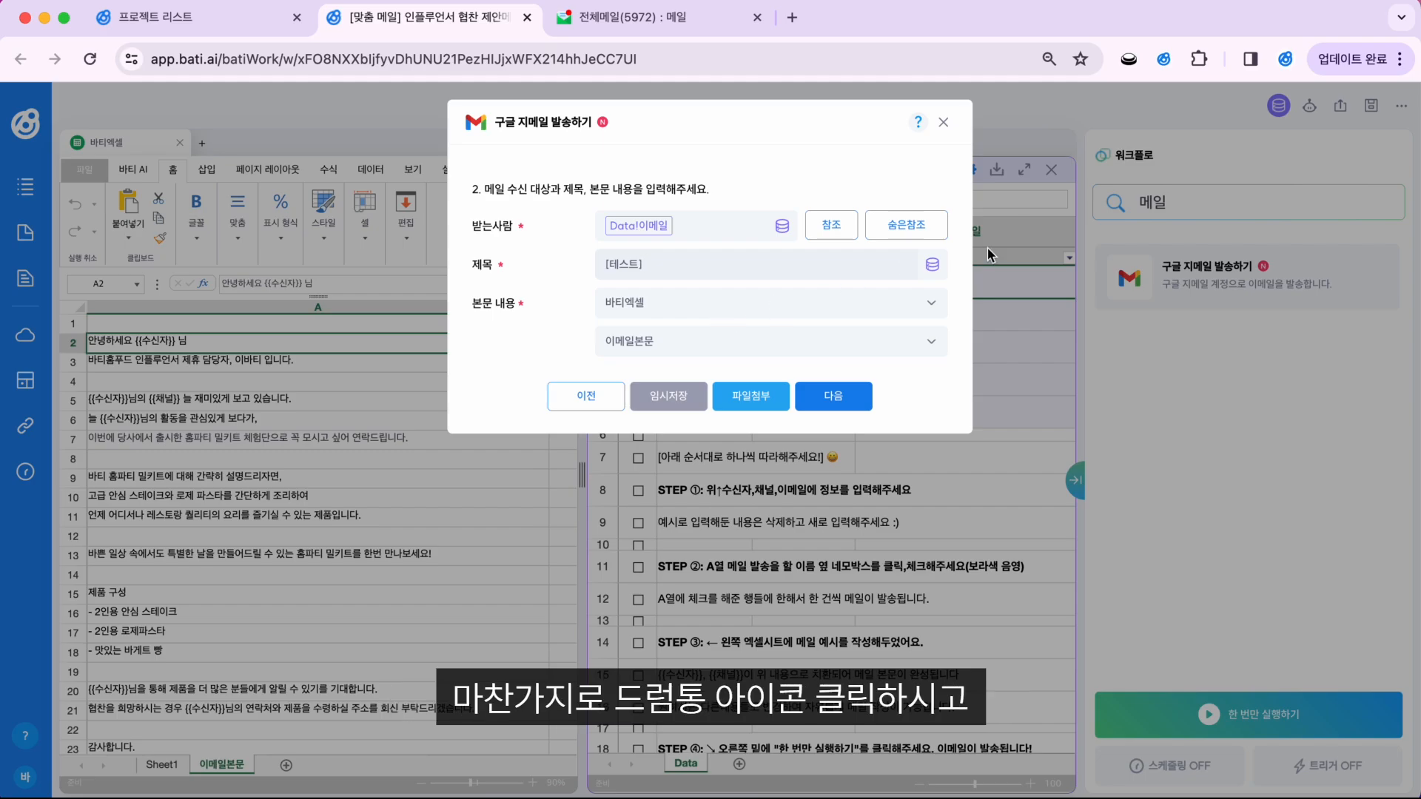
click(934, 267)
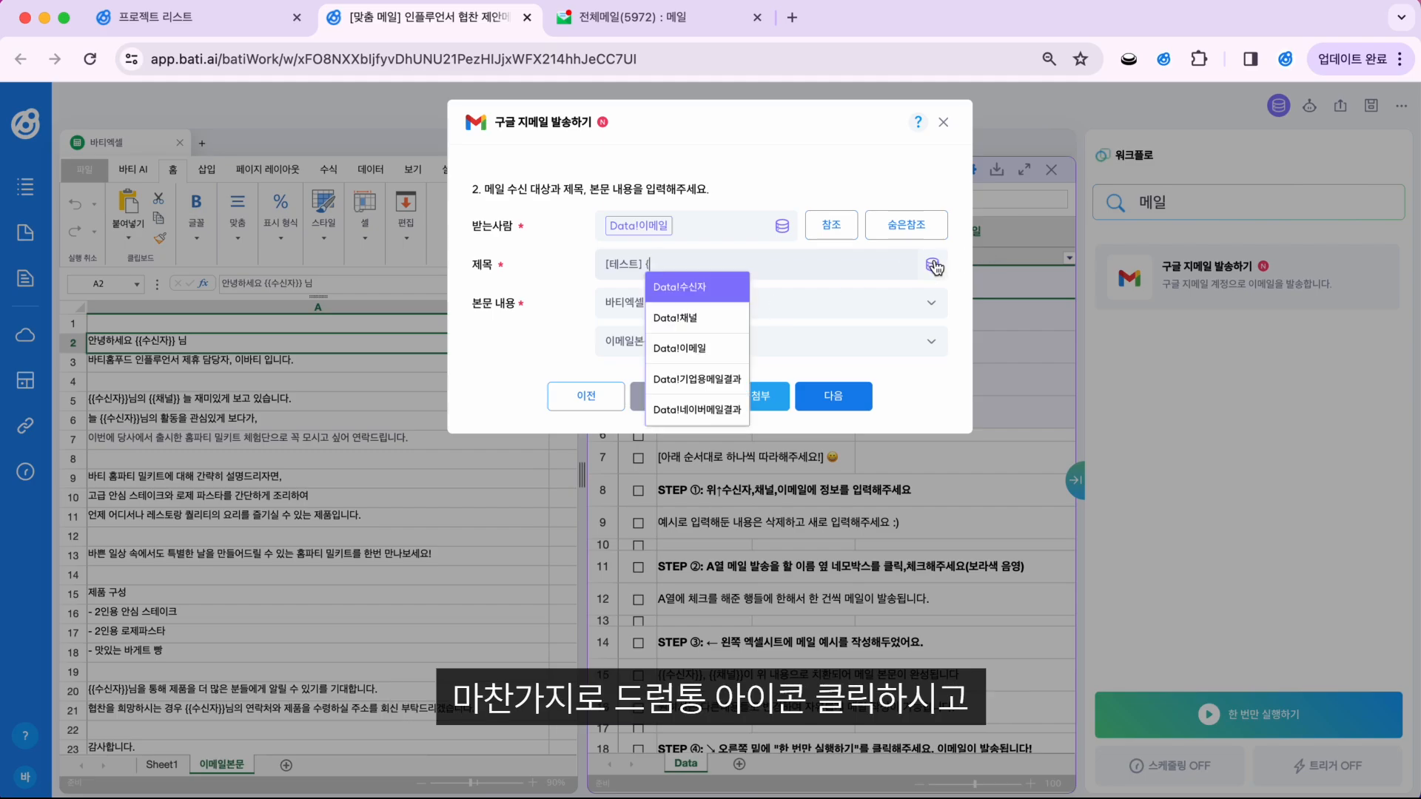
key(Return)
text(니ㅁㅌ,)
text( 제휴제안 드립니다.)
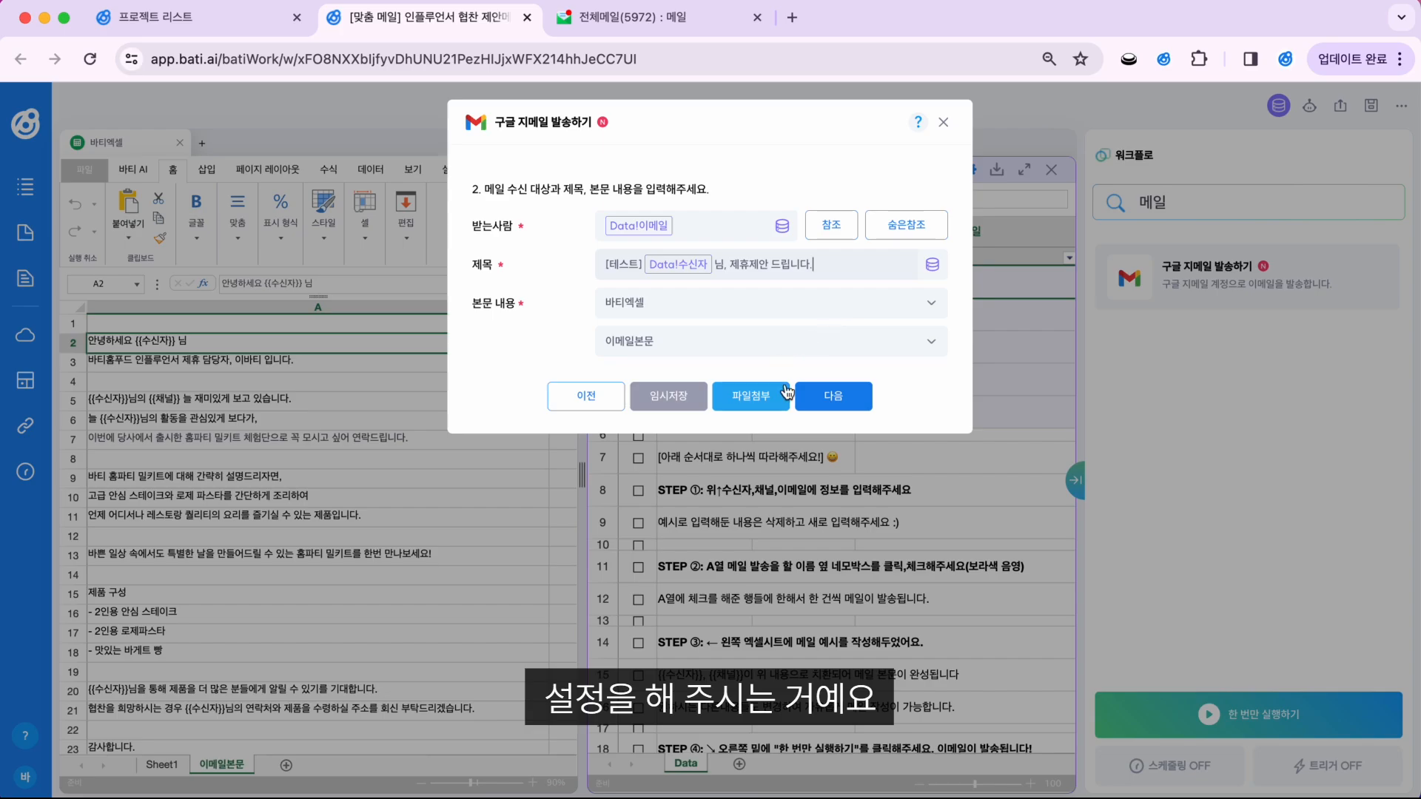
Step: Preview the composed email and check the substituted name in its subject and body
click(830, 403)
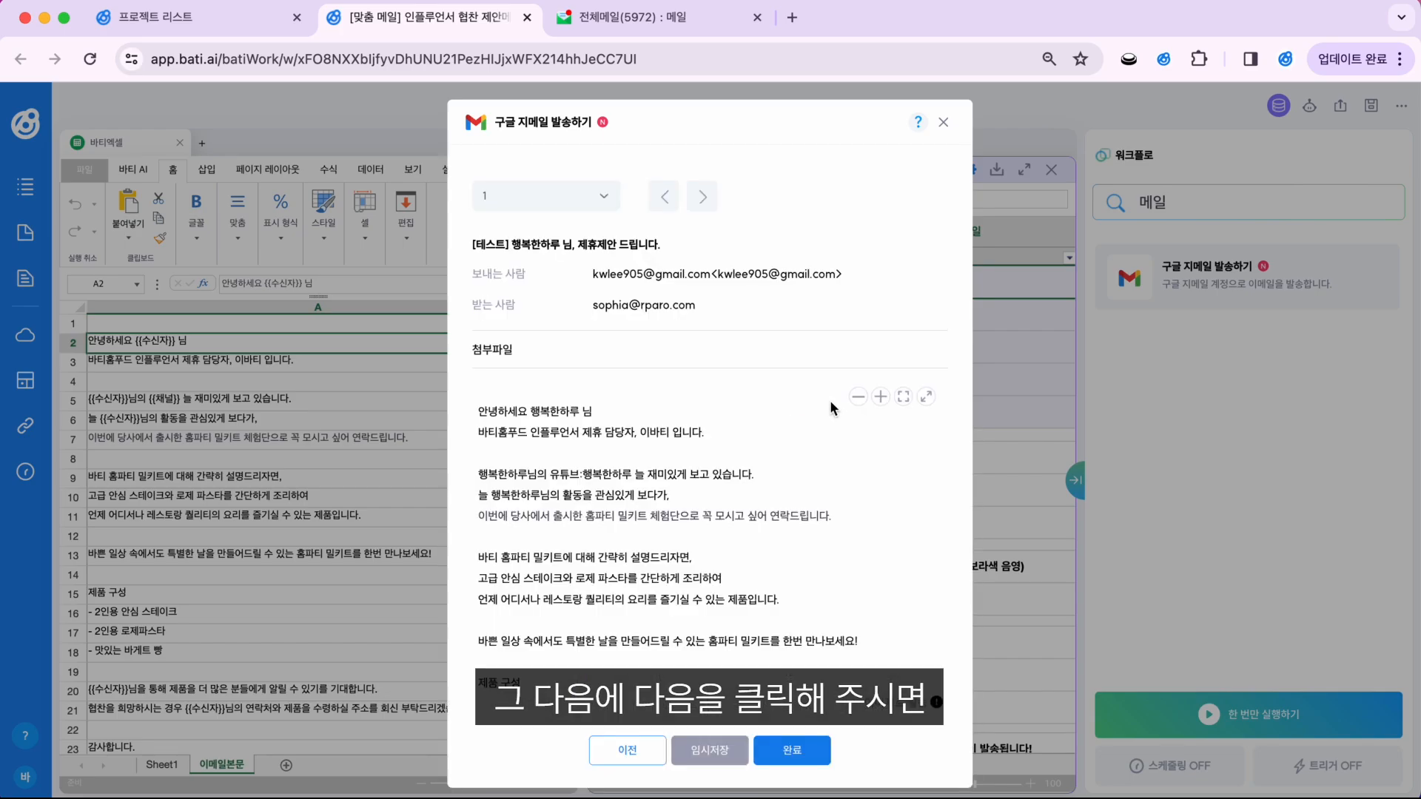
scroll(616, 581, down, 2)
scroll(617, 581, up, 2)
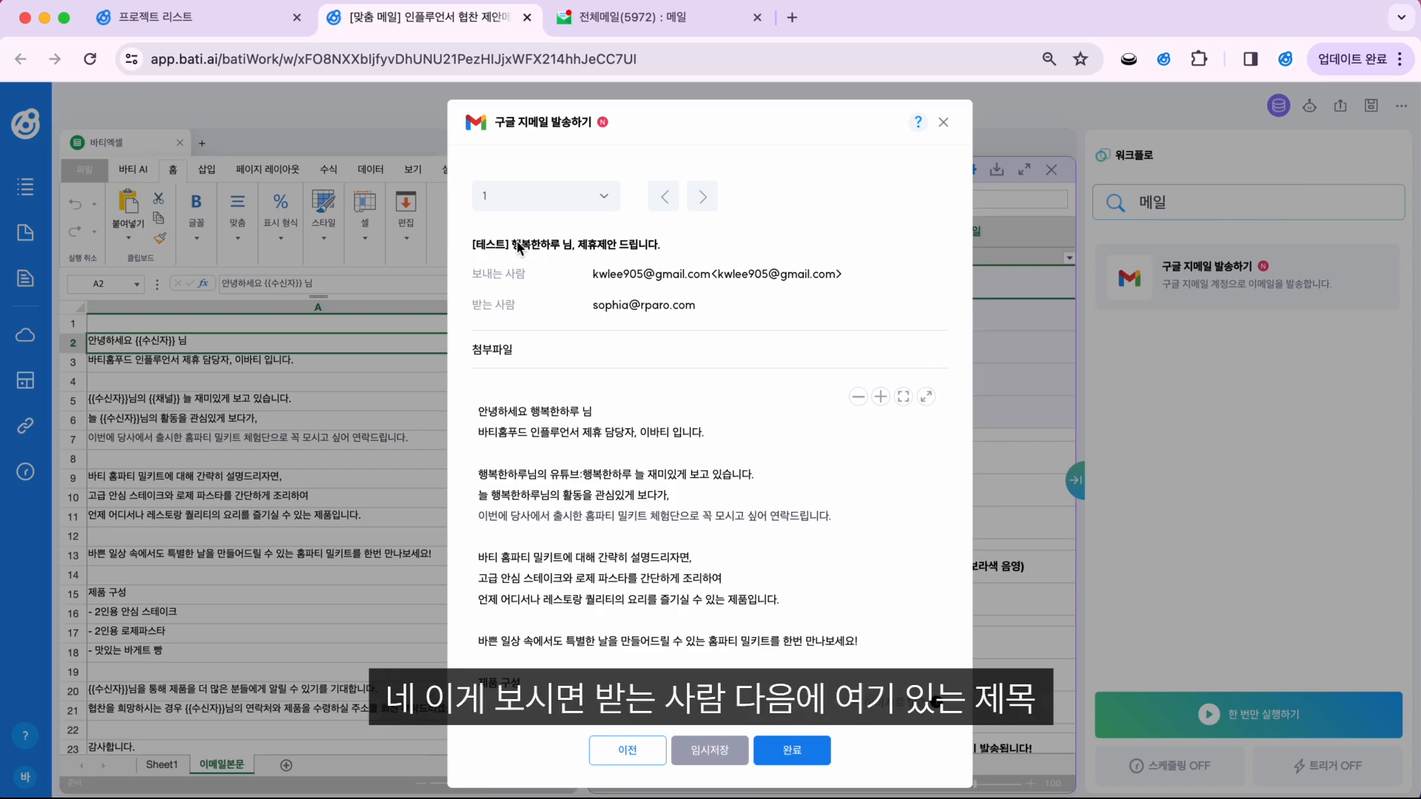
drag(520, 245, 590, 246)
drag(528, 410, 646, 411)
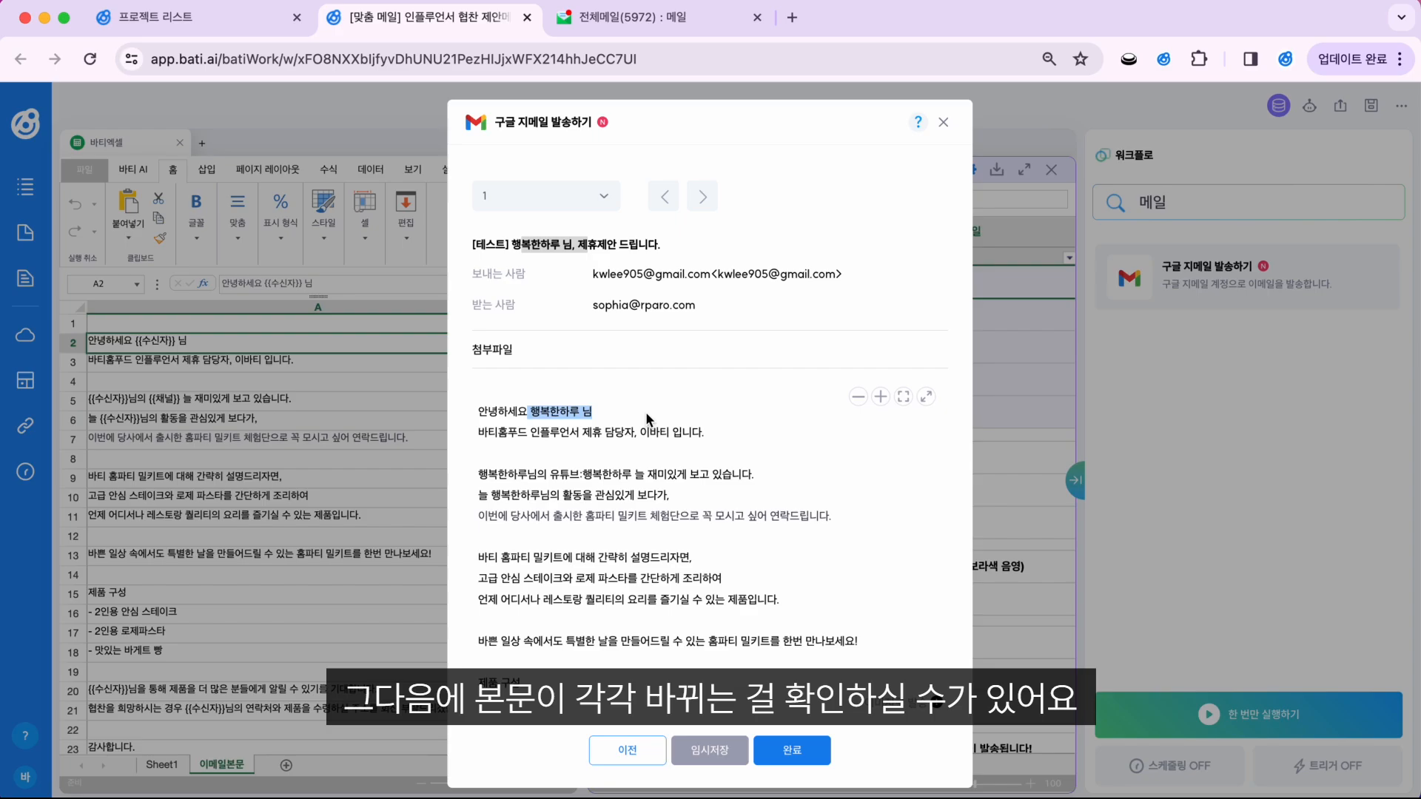
click(645, 411)
click(570, 381)
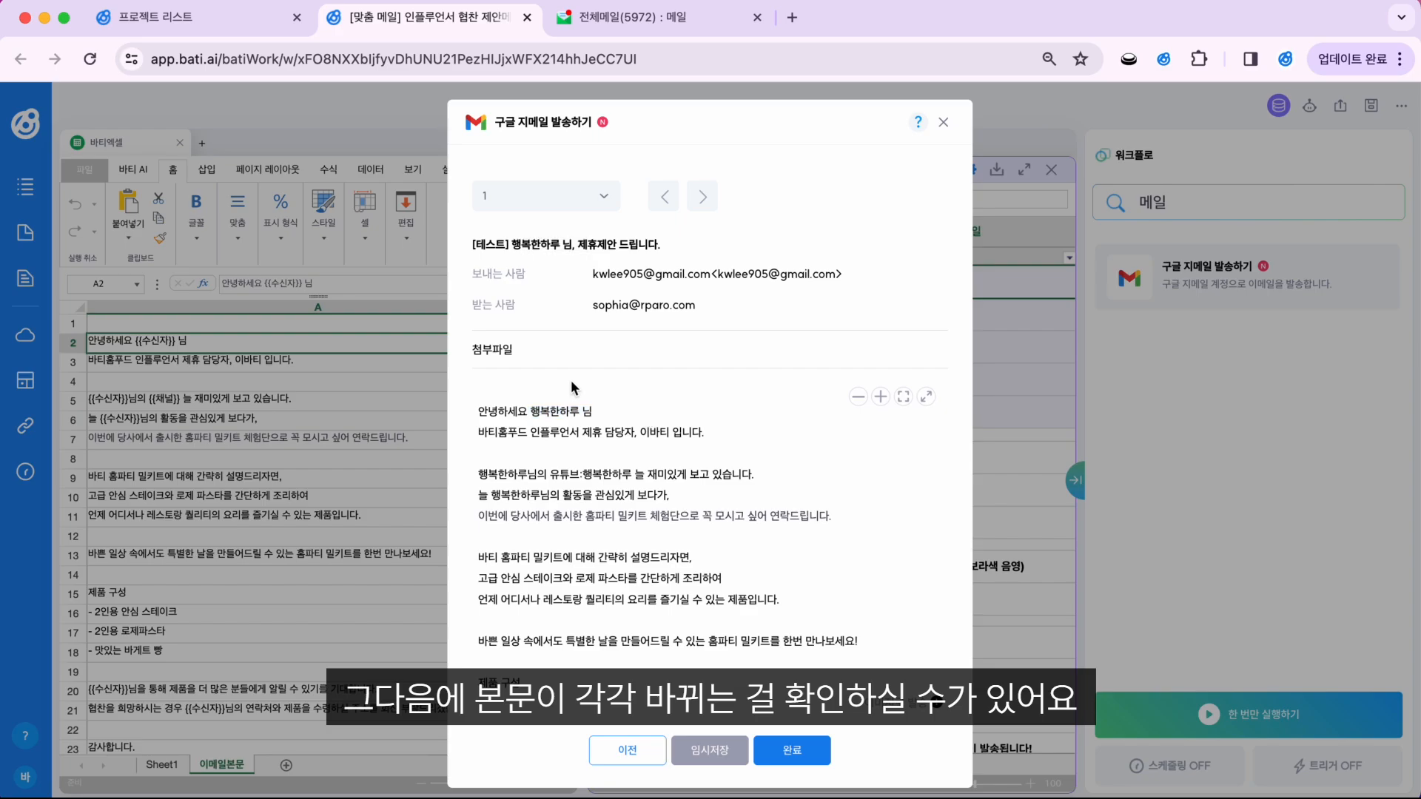
Step: Step through the previews for recipients 1 to 5, then complete the Gmail action setup
click(603, 197)
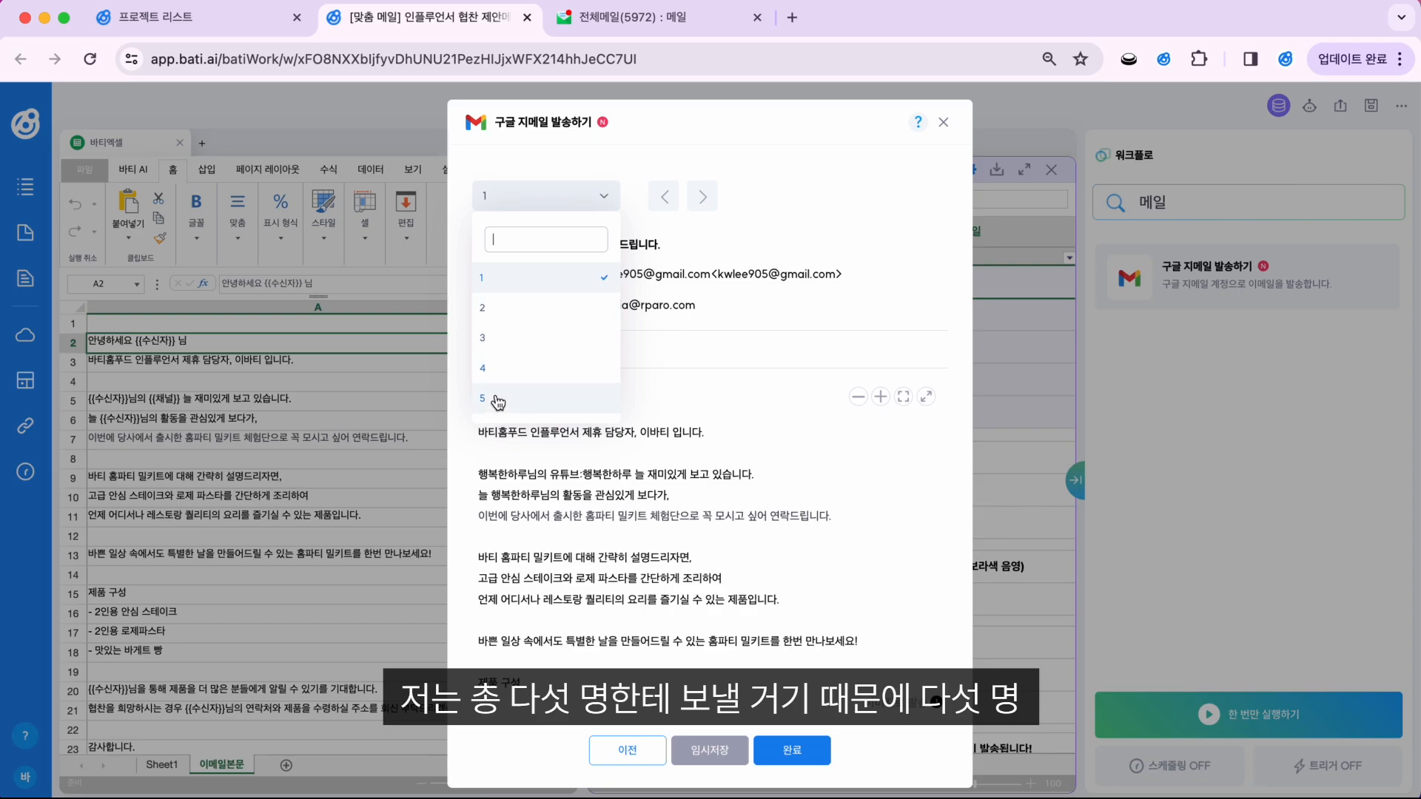
click(763, 199)
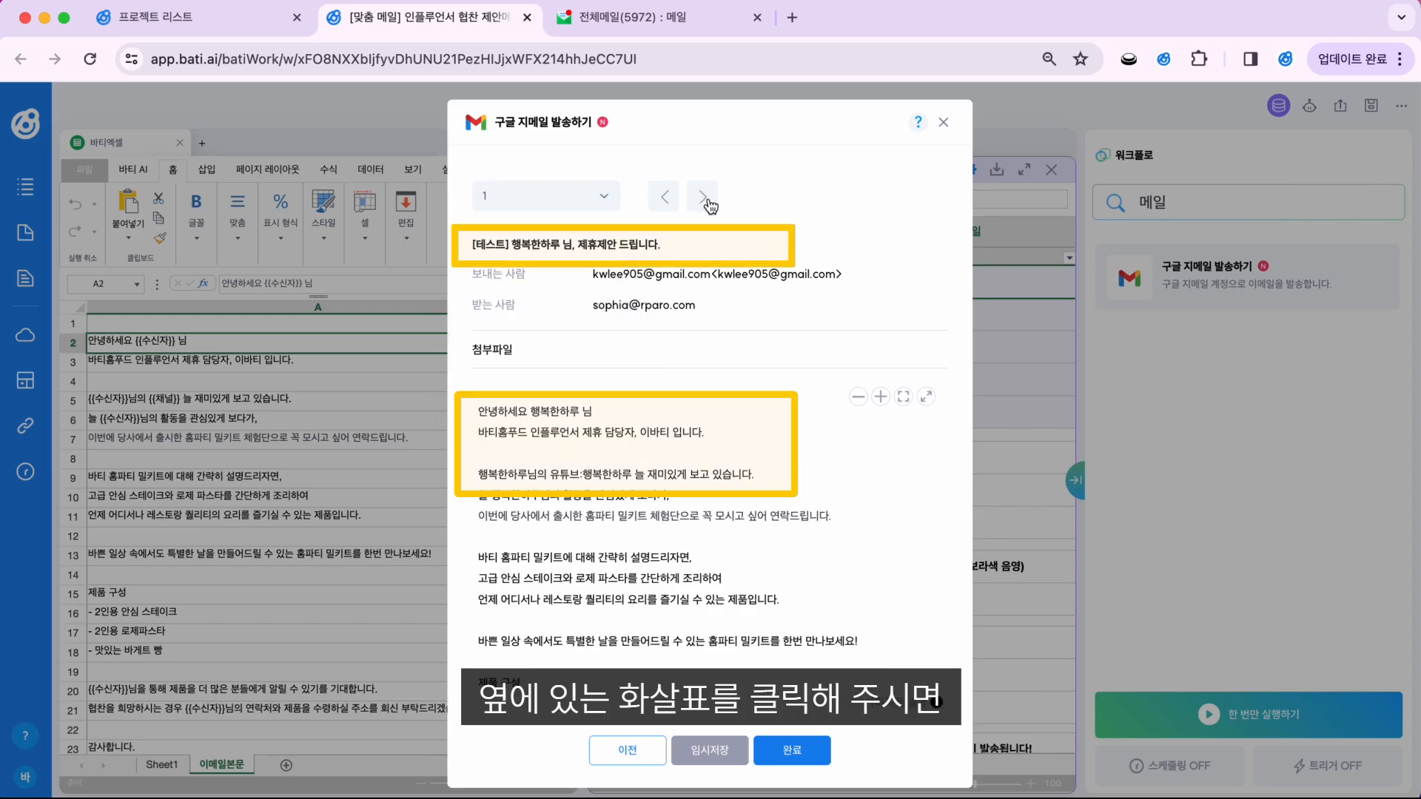
click(707, 200)
click(708, 200)
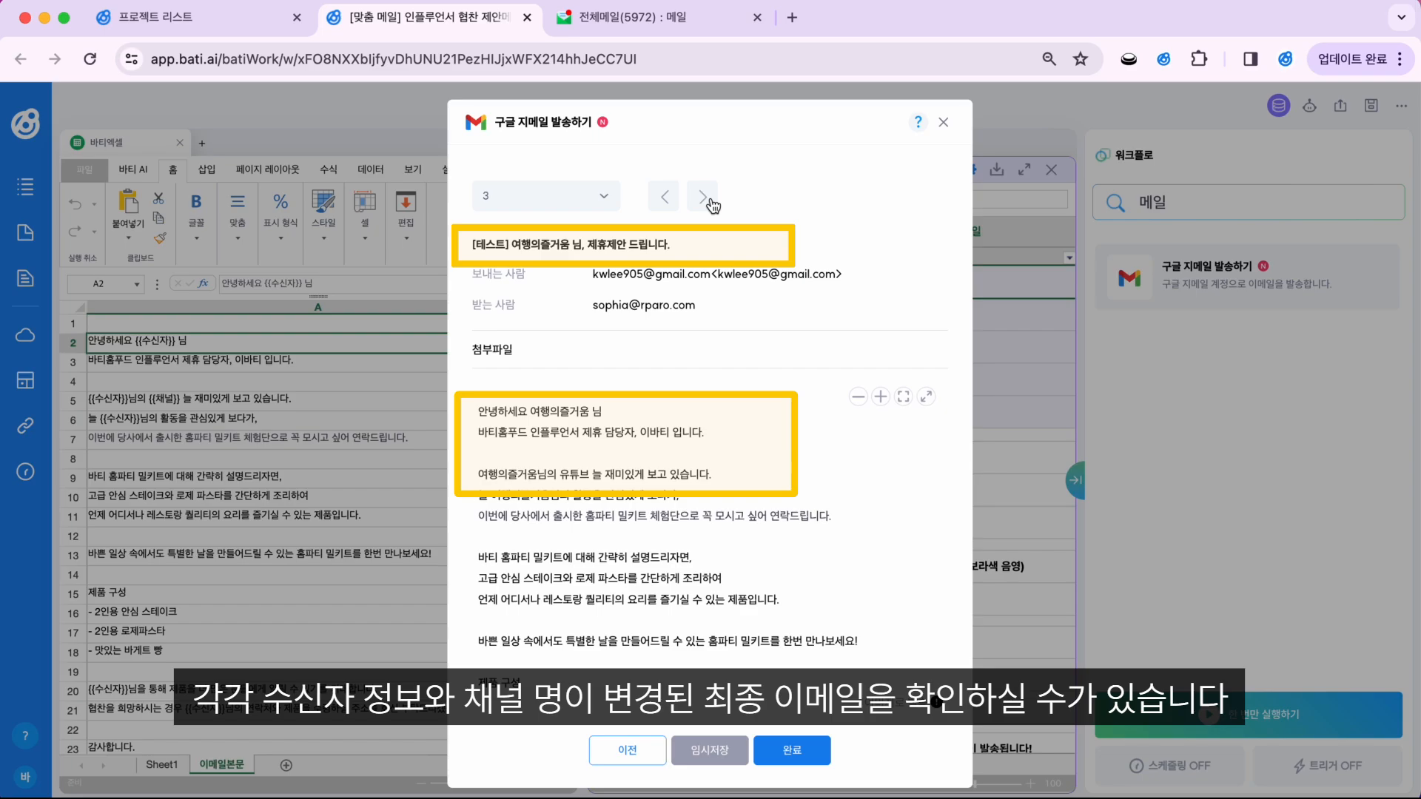
click(703, 198)
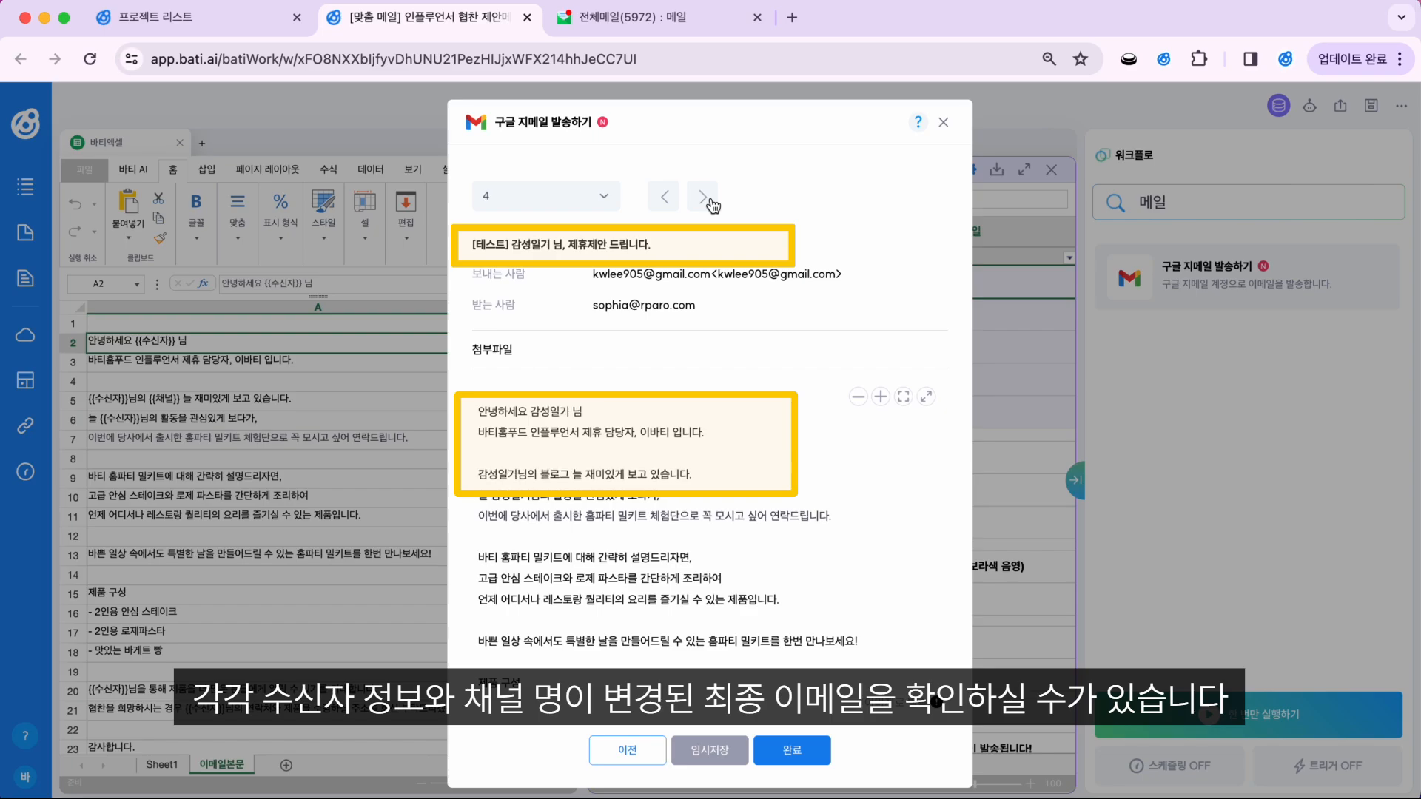
click(703, 198)
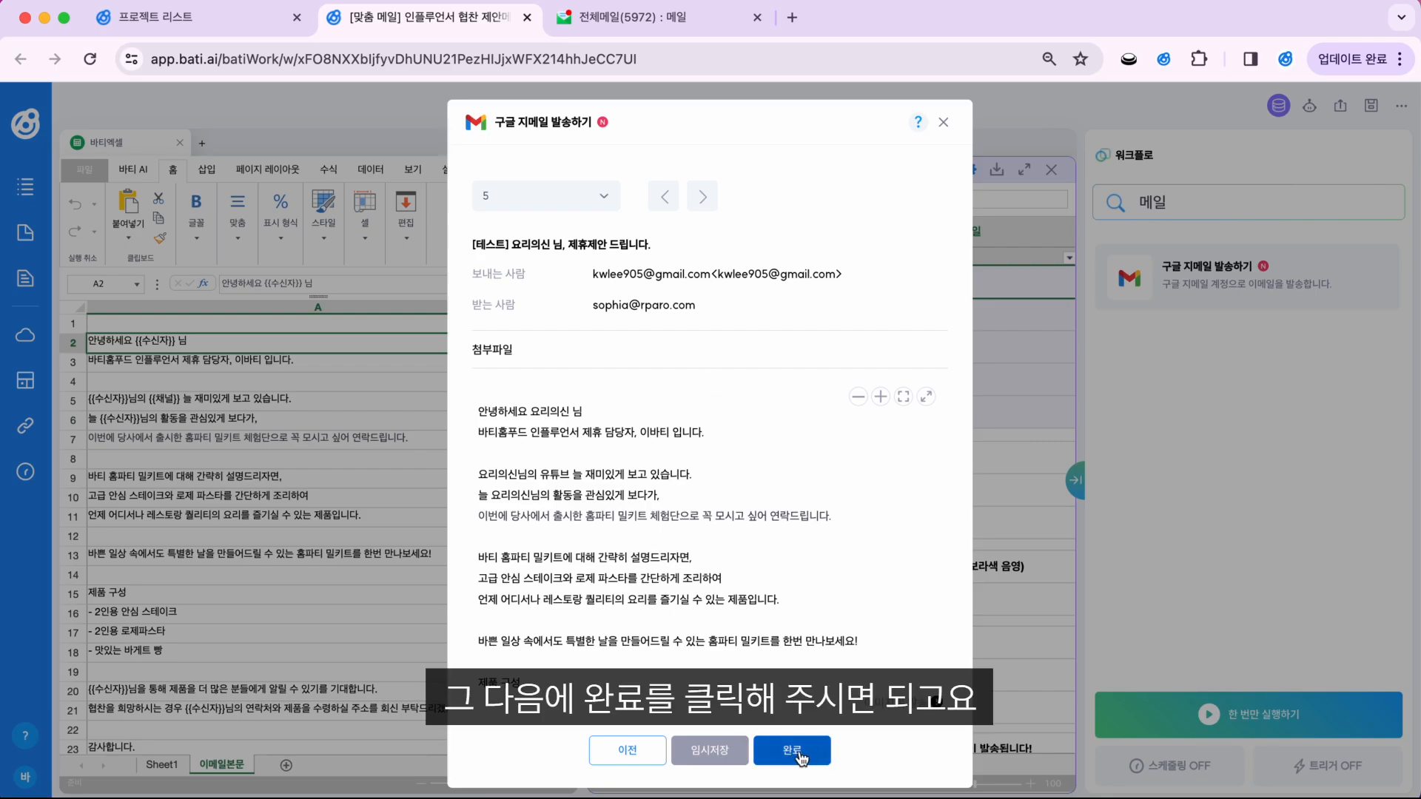
click(768, 750)
click(879, 196)
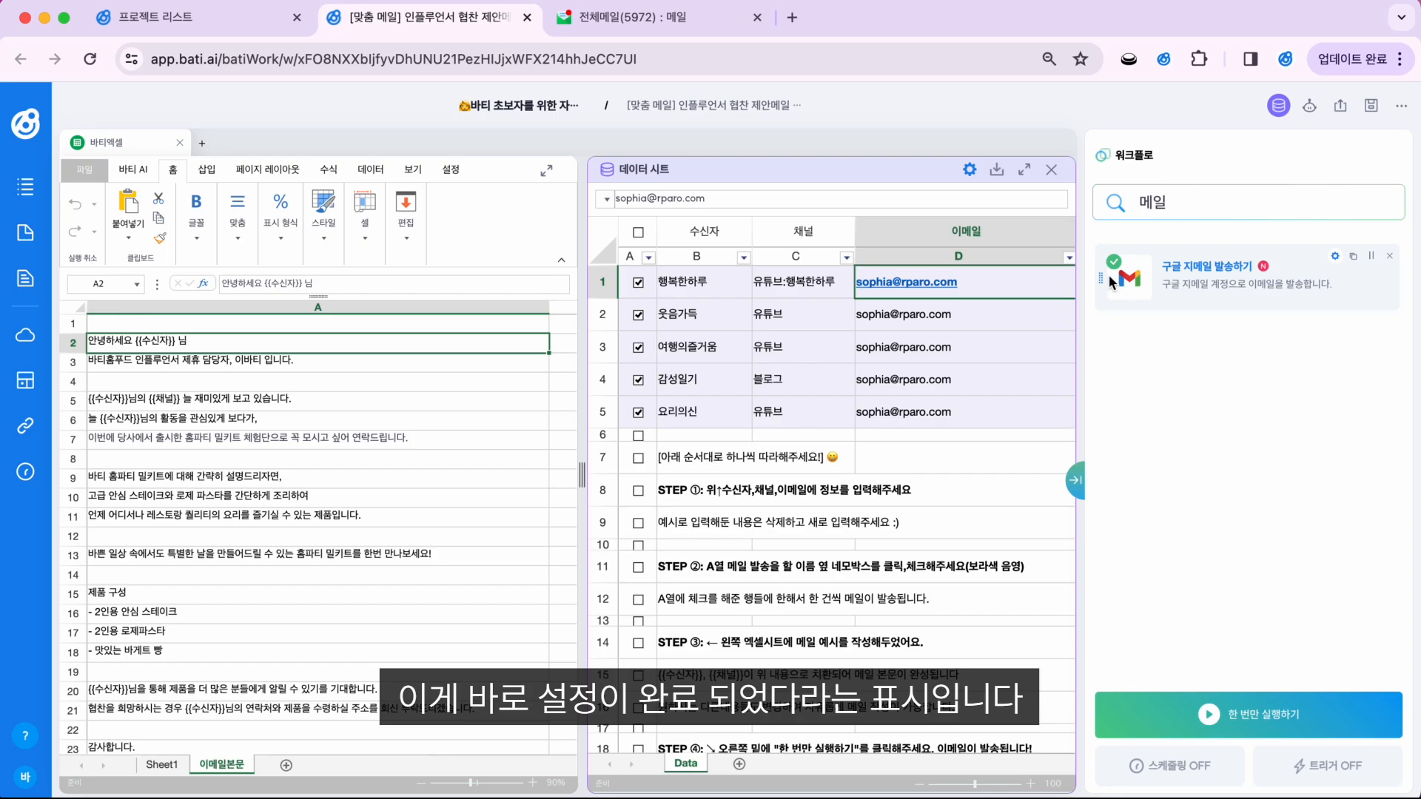
Step: Run the workflow once with 한 번만 실행하기, then switch to the 전체메일 inbox tab
click(1258, 715)
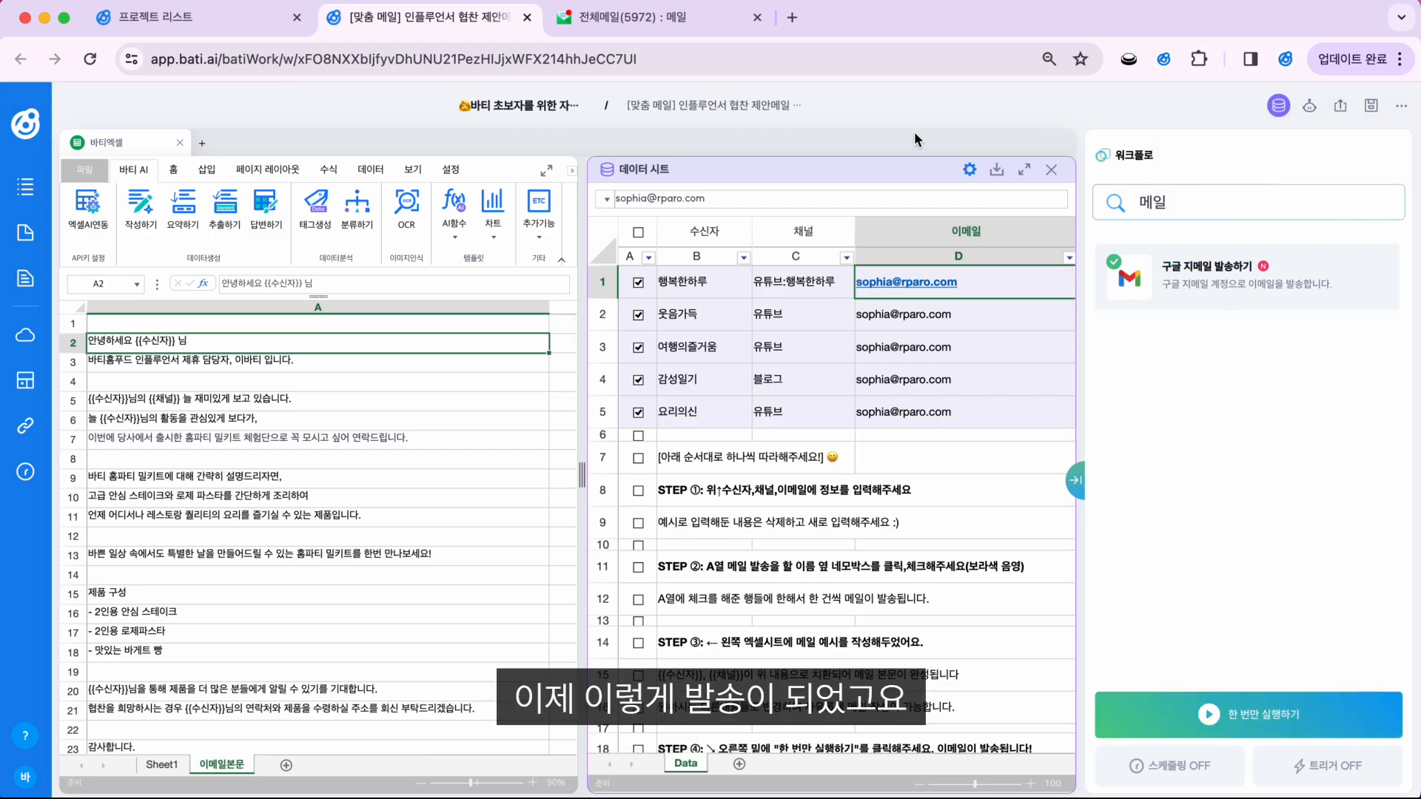
click(615, 16)
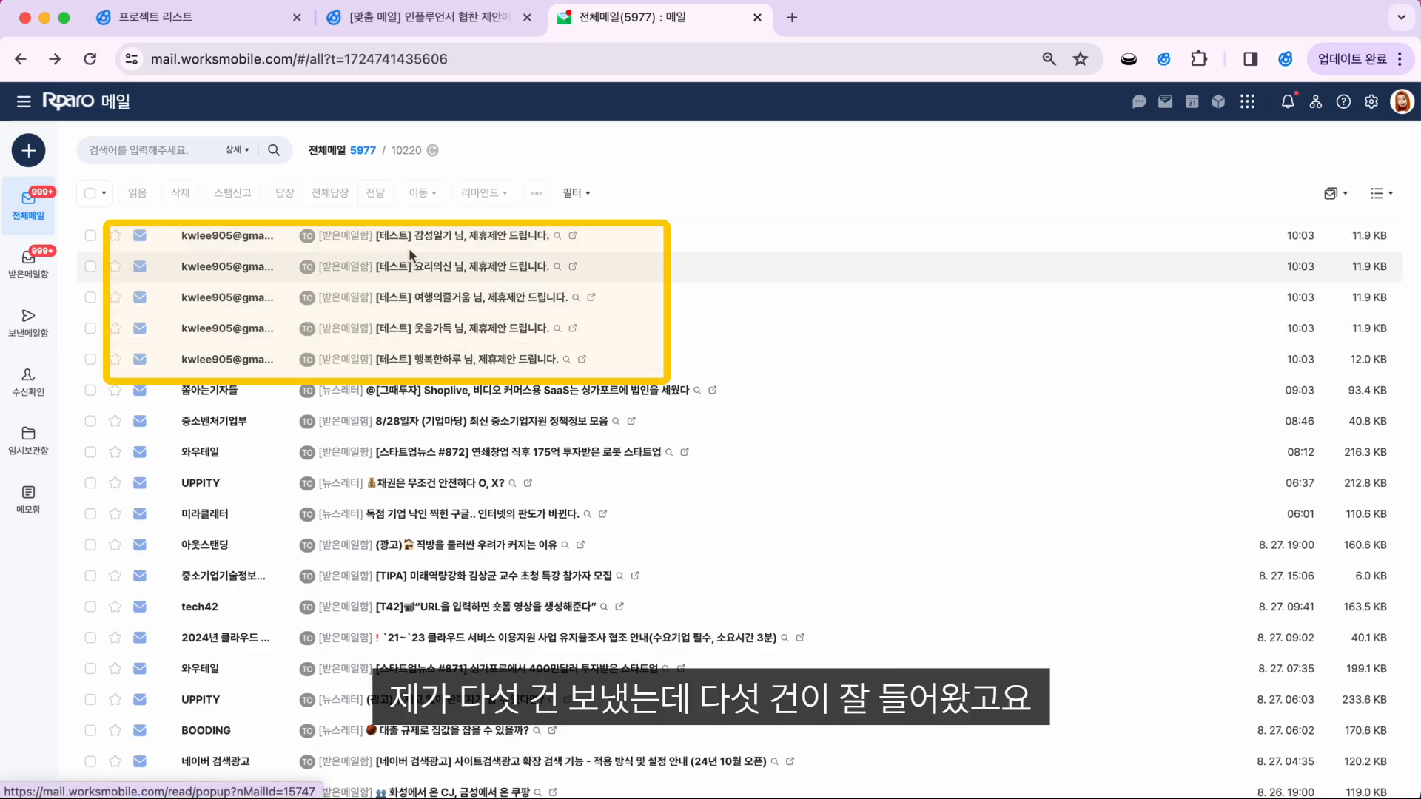
Step: Open the 행복한하루 test email at 100% zoom and check its substituted channel text
click(412, 361)
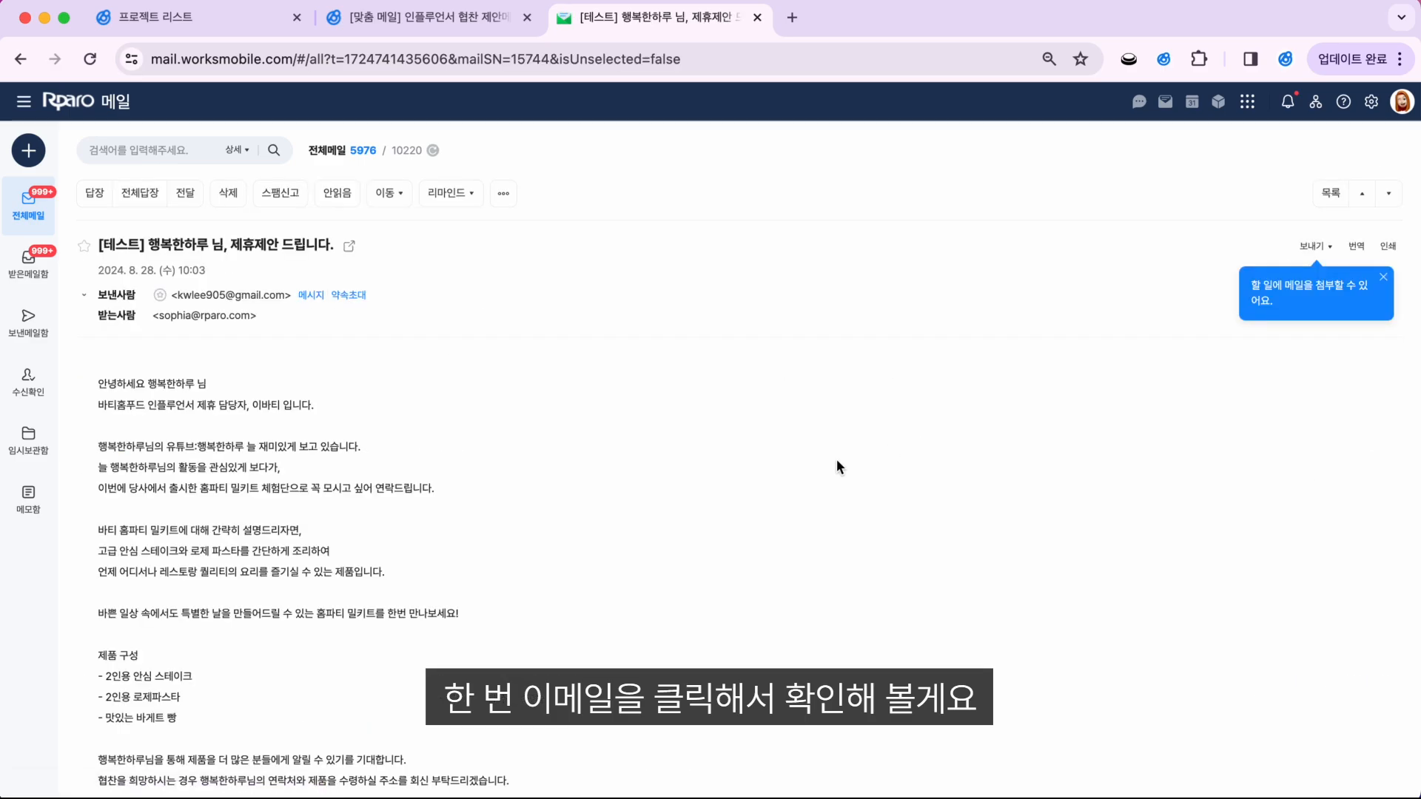
click(1399, 58)
click(1340, 459)
click(1340, 459)
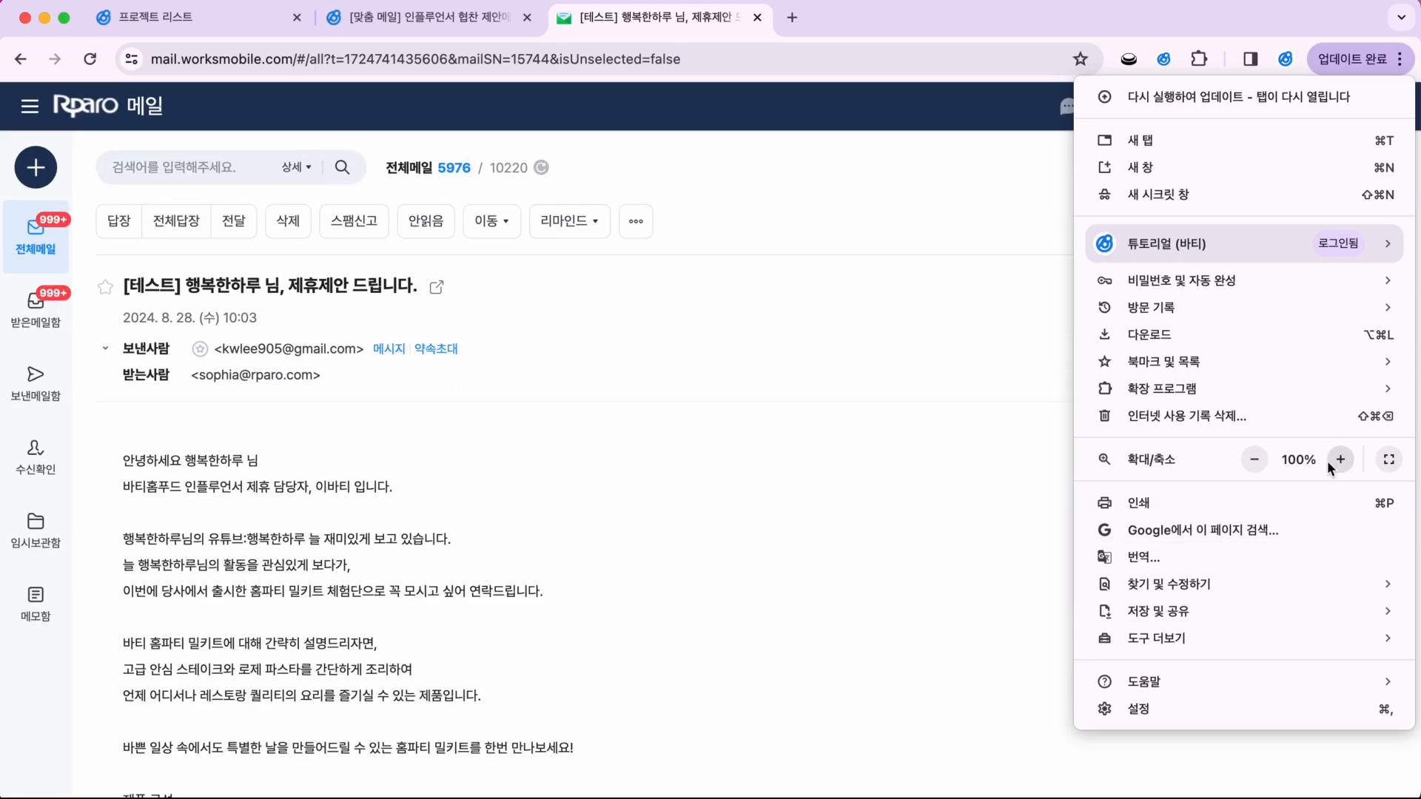
click(686, 566)
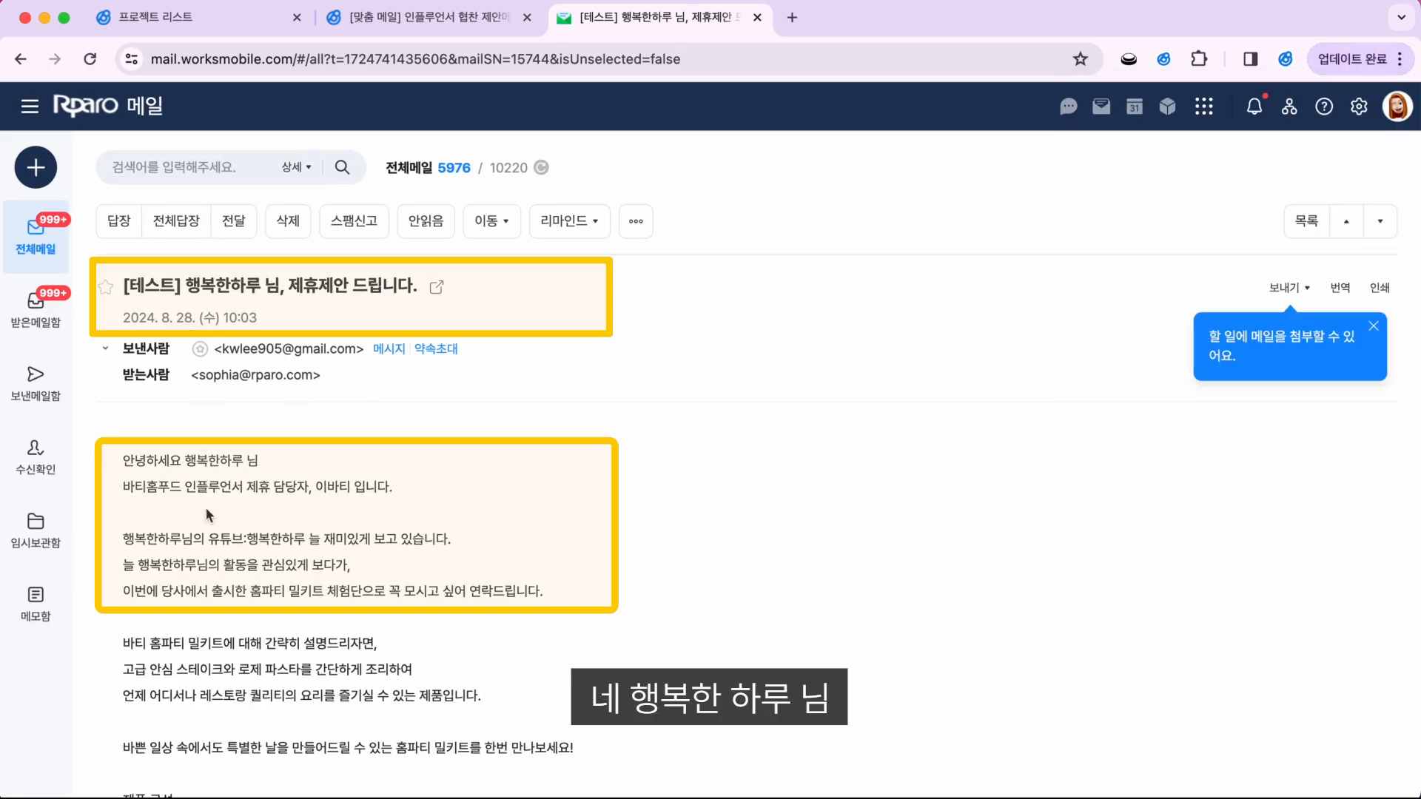
drag(206, 539, 304, 535)
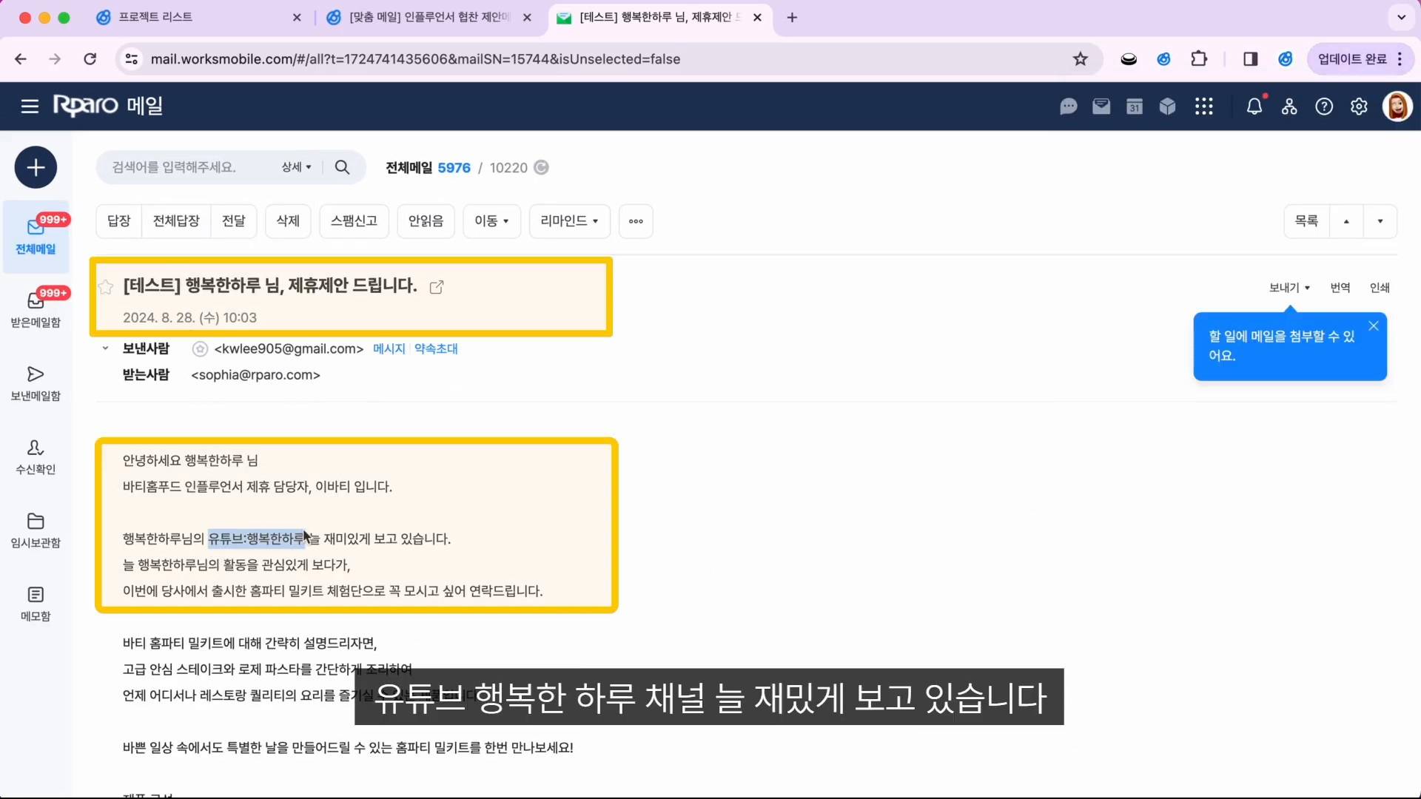
click(630, 586)
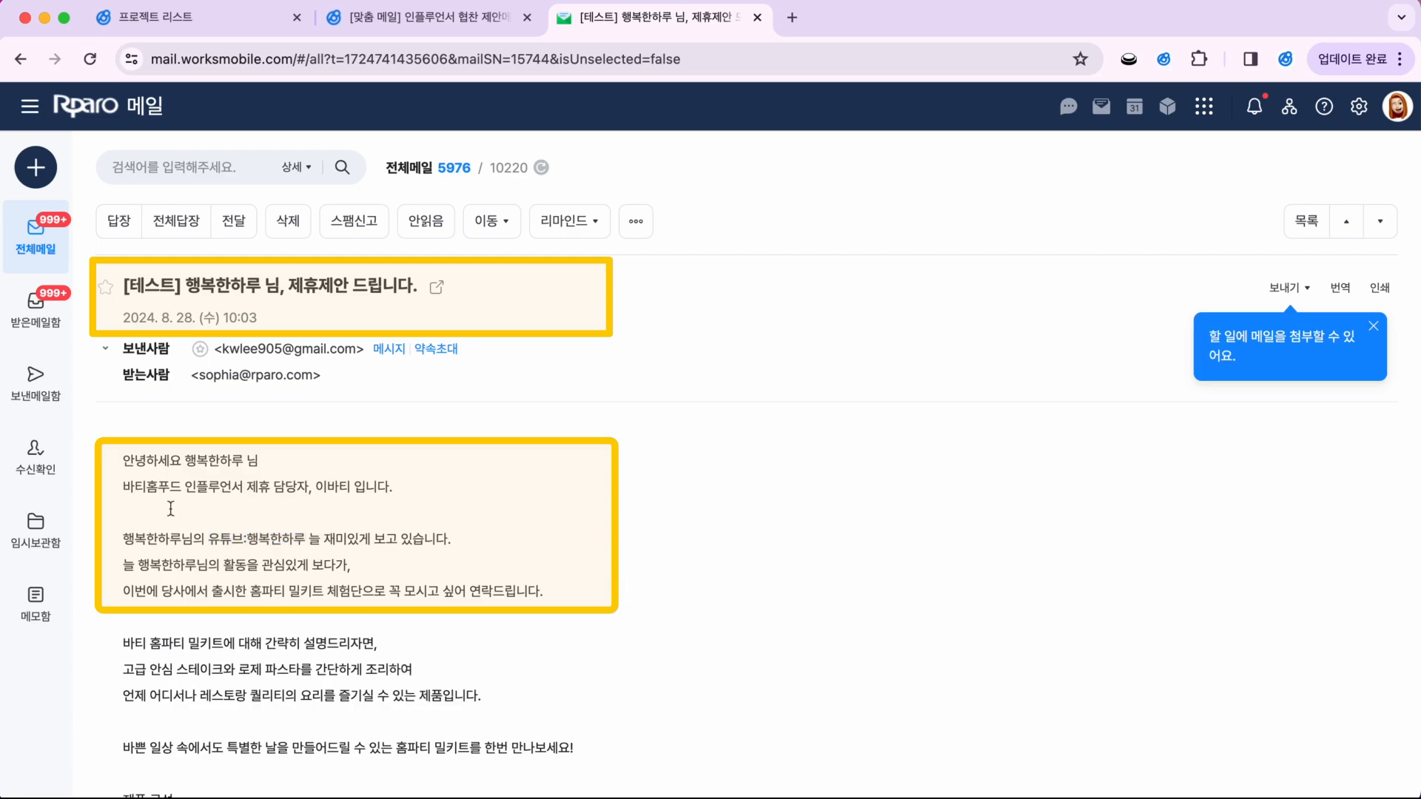
Step: Open the 웃음가득, 여행의즐거움, 요리의신 and 감성일기 test emails in turn
click(1355, 223)
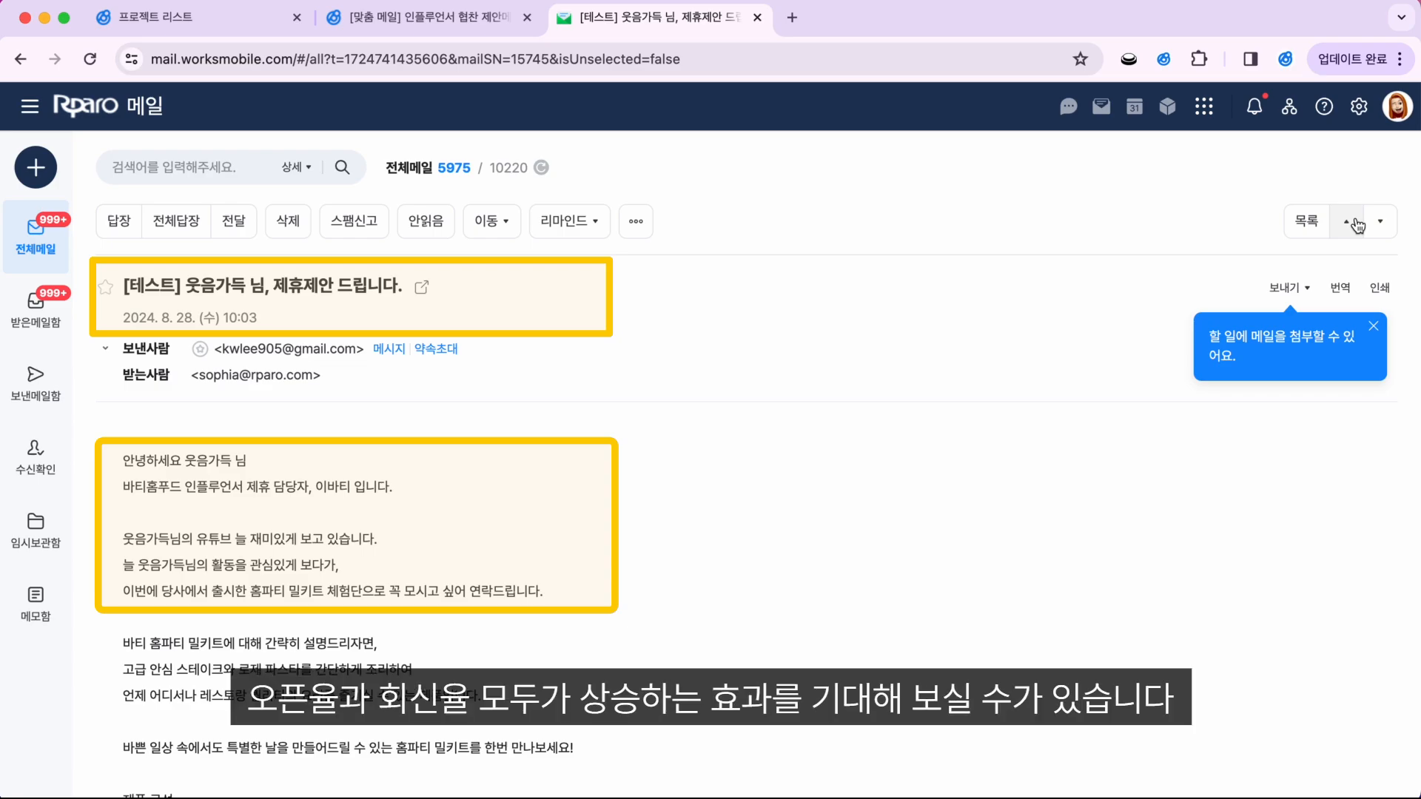
click(1356, 224)
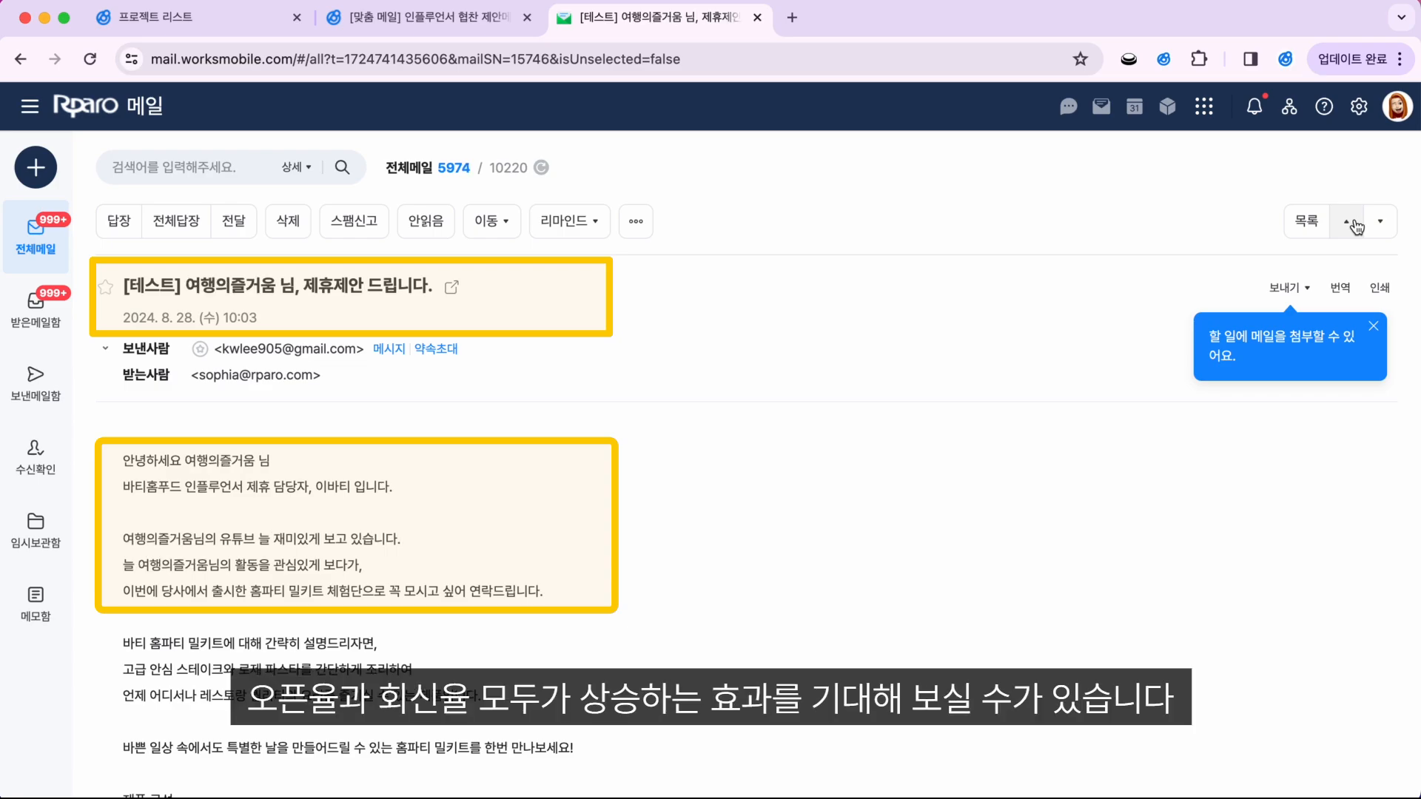
click(1357, 225)
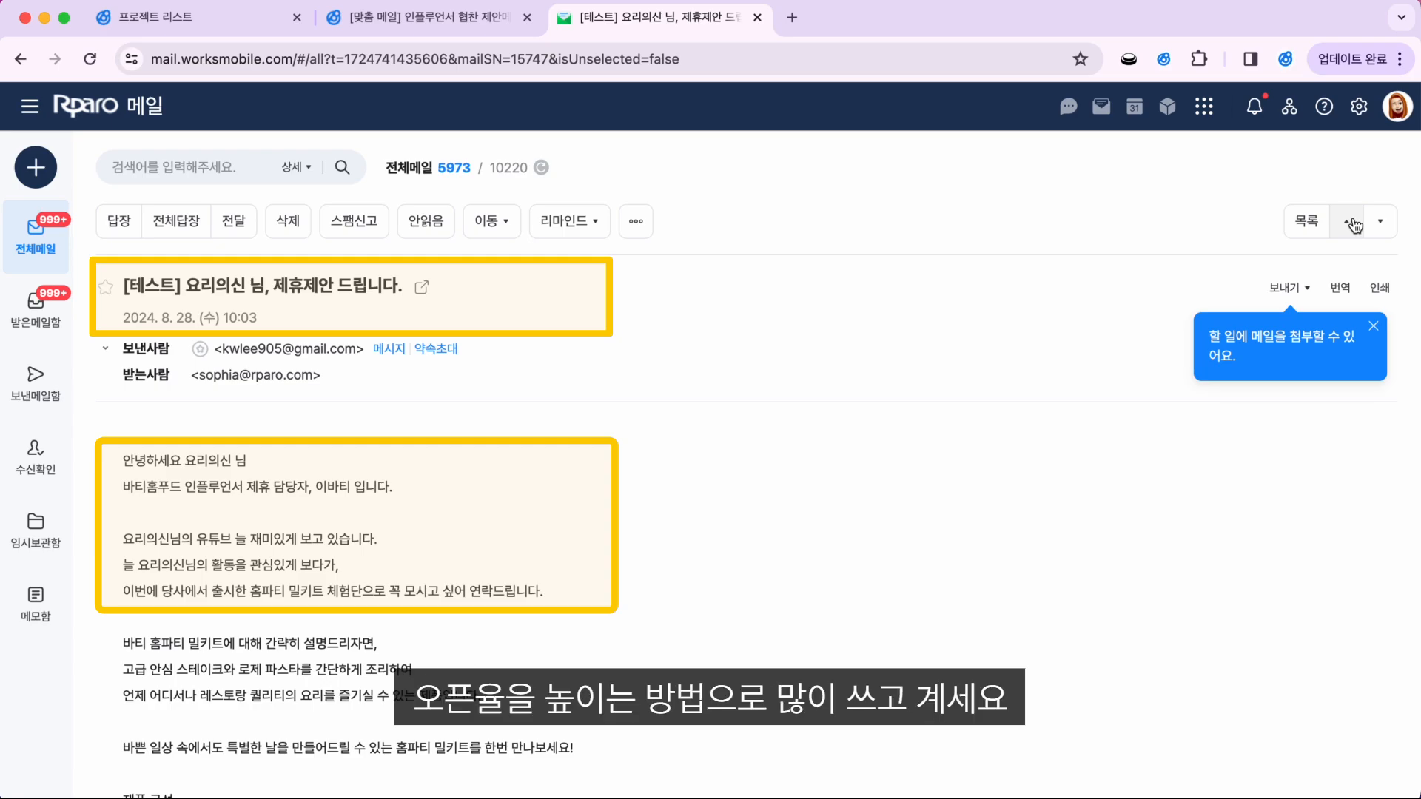
click(1354, 223)
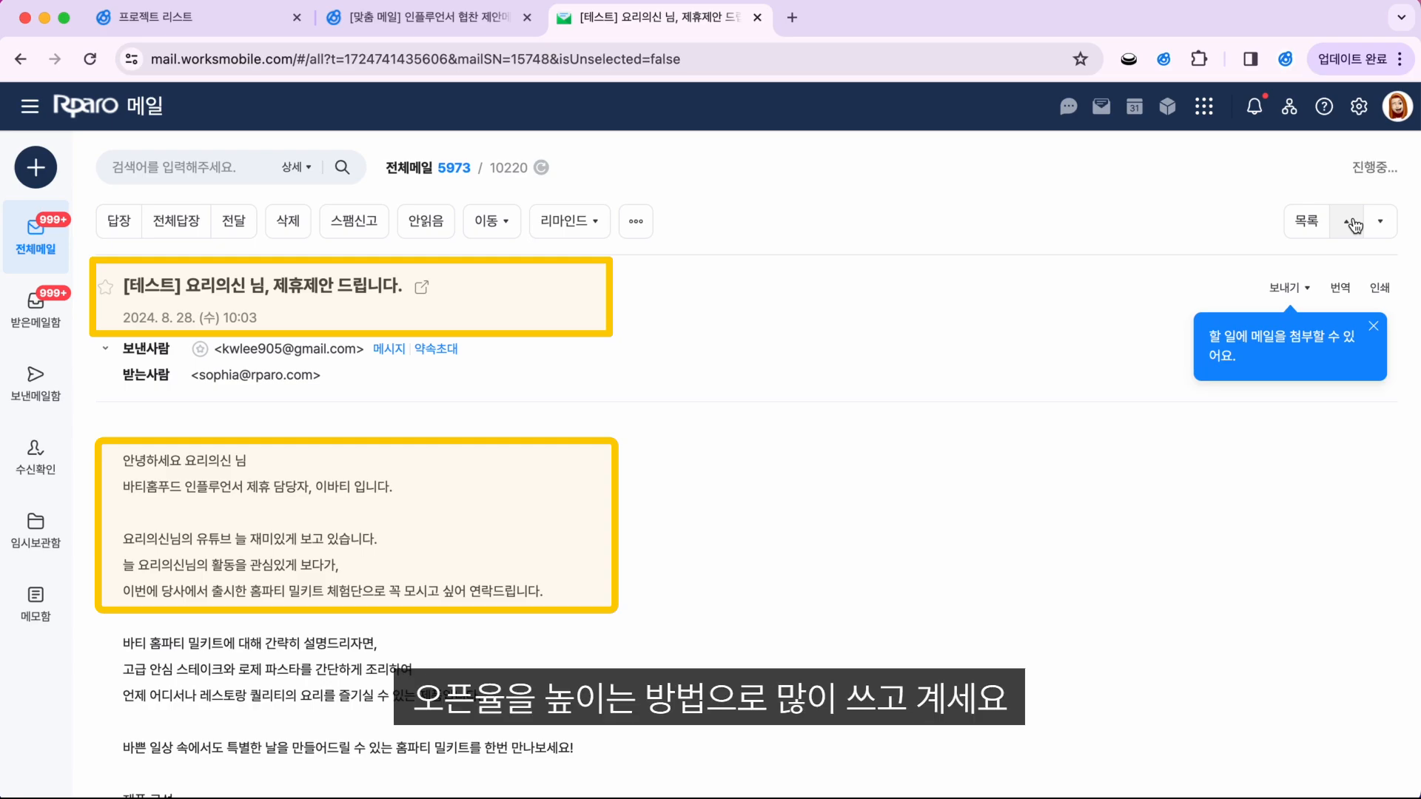